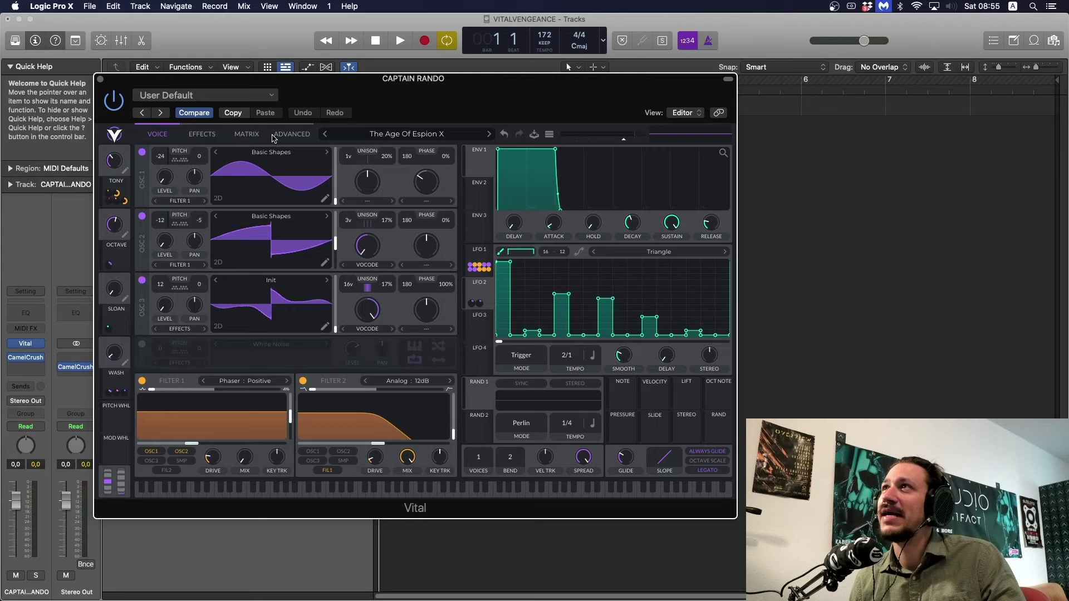
Audition the preset, then switch off Delay, Compressor, Filter, Reverb, Chorus and Distortion effects.
key("space")
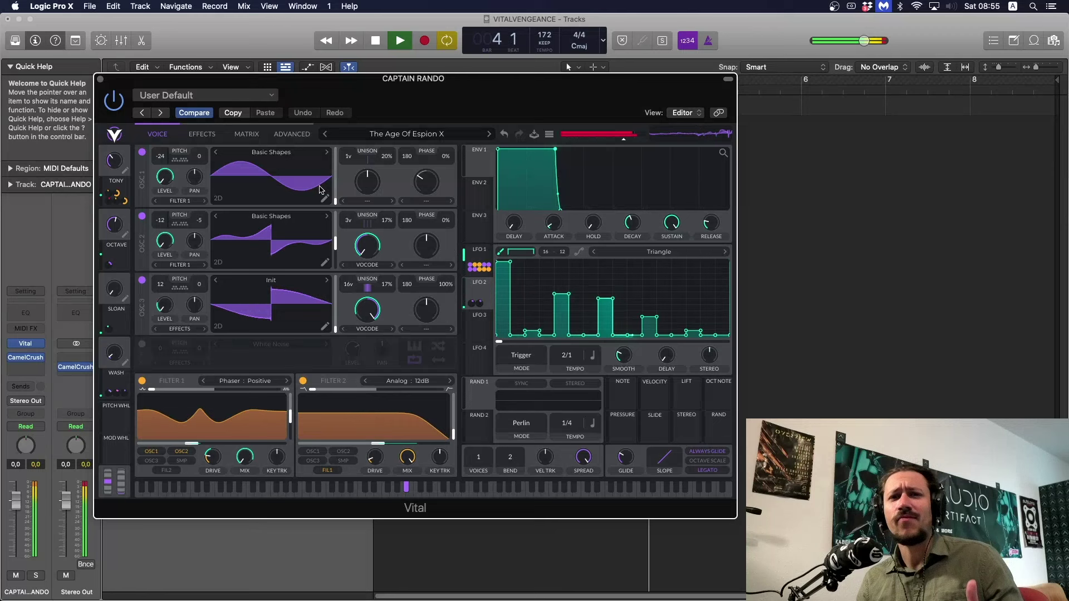
key("space")
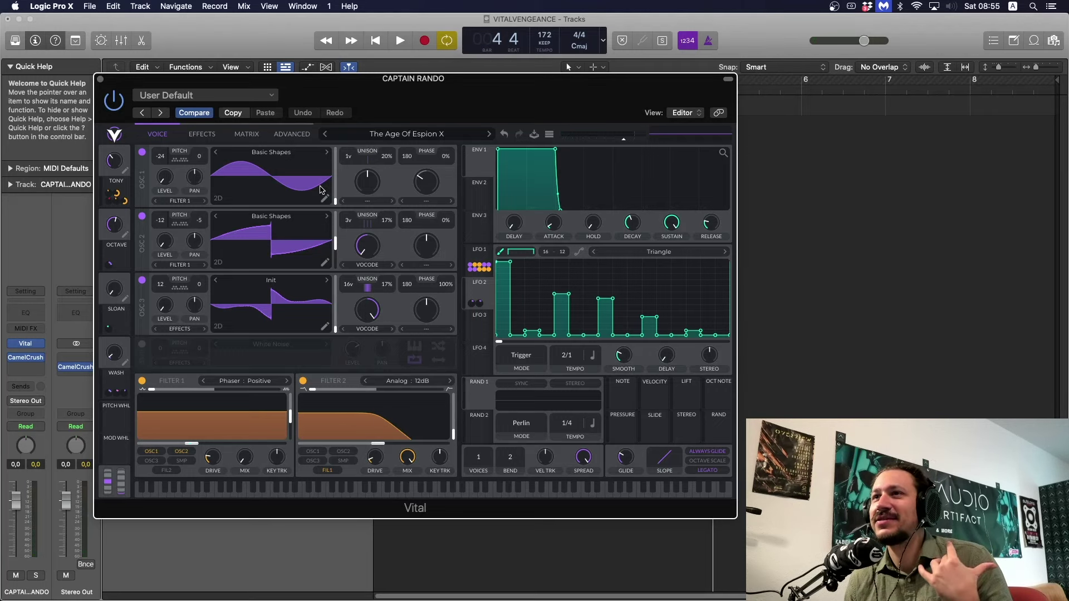
left_click(185, 135)
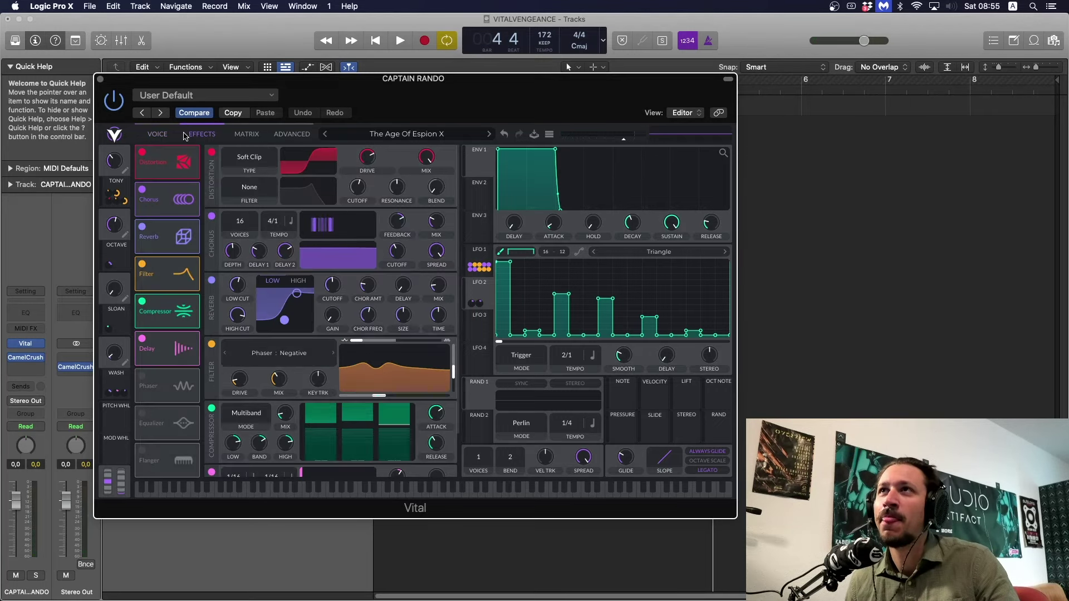
left_click(141, 339)
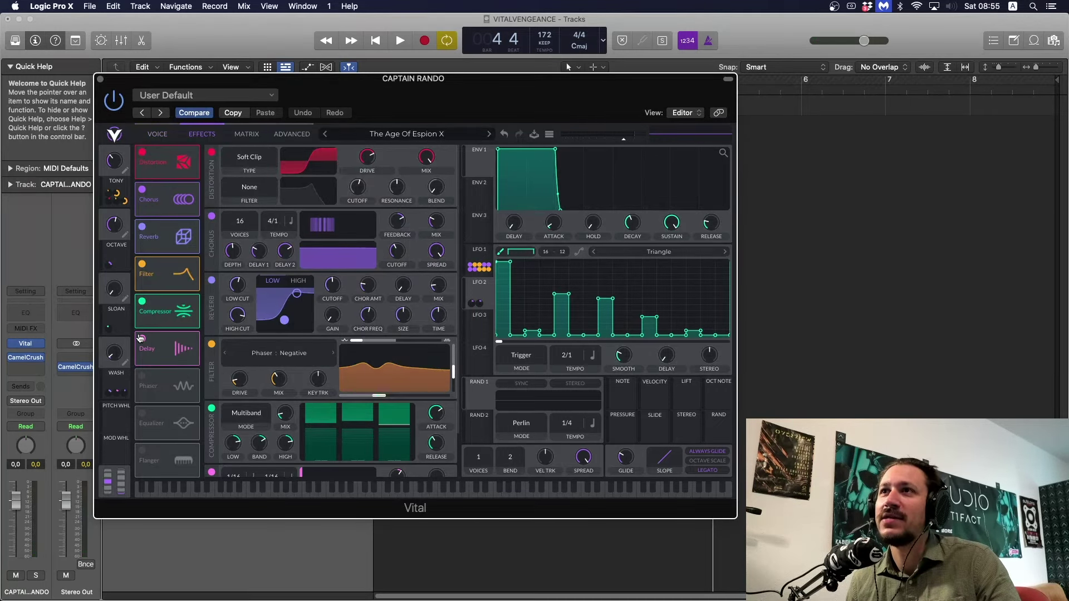
left_click(142, 301)
left_click(142, 264)
left_click(142, 227)
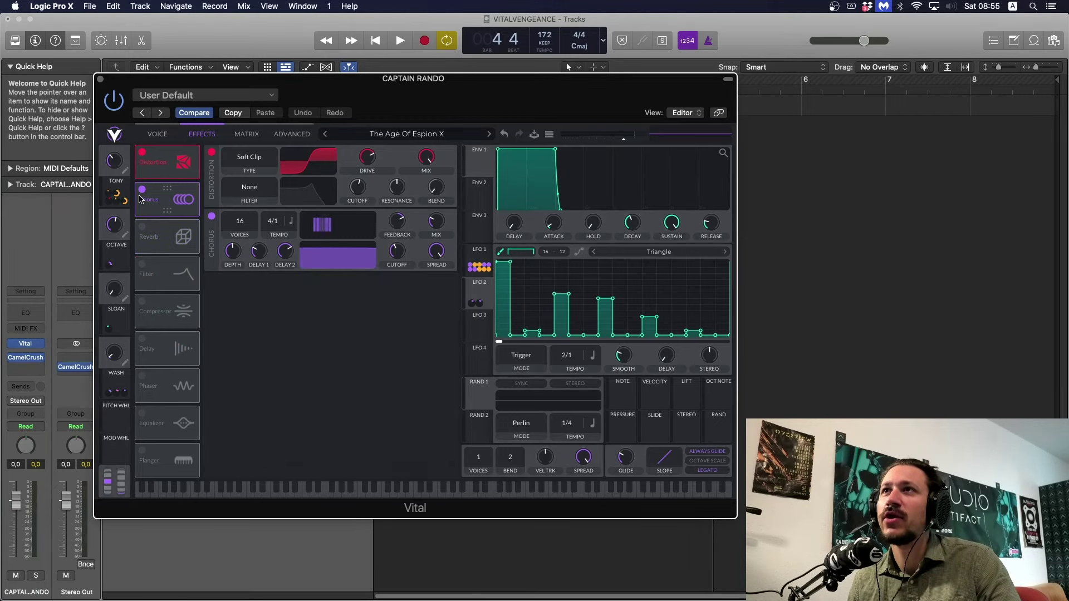
left_click(142, 189)
left_click(142, 152)
left_click(161, 134)
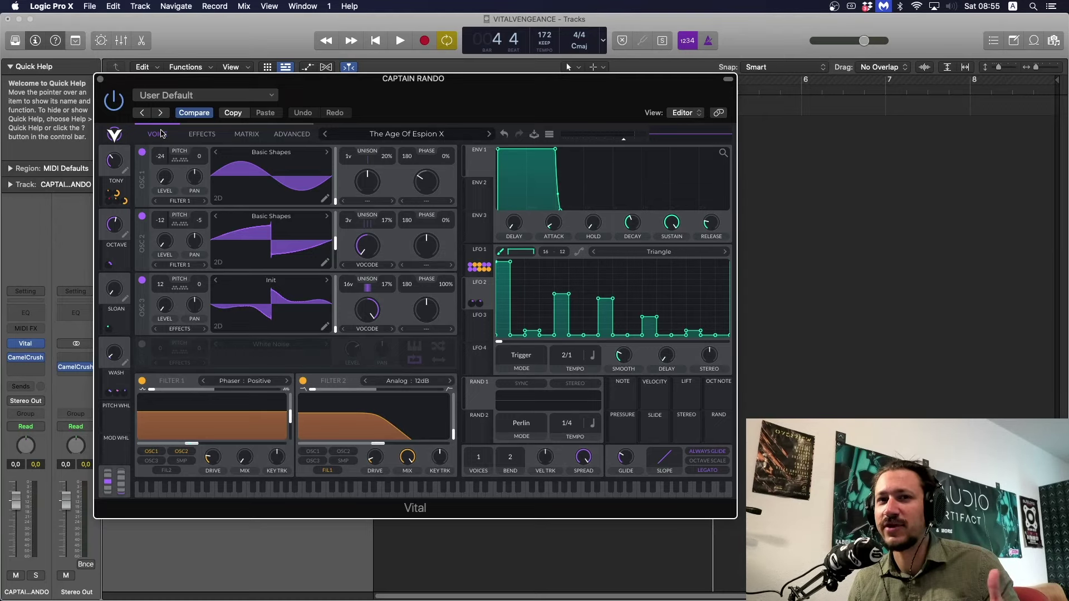
Compare LFO 1's sine curve with LFO 2's stepped triangle, ending back on LFO 1.
left_click(477, 252)
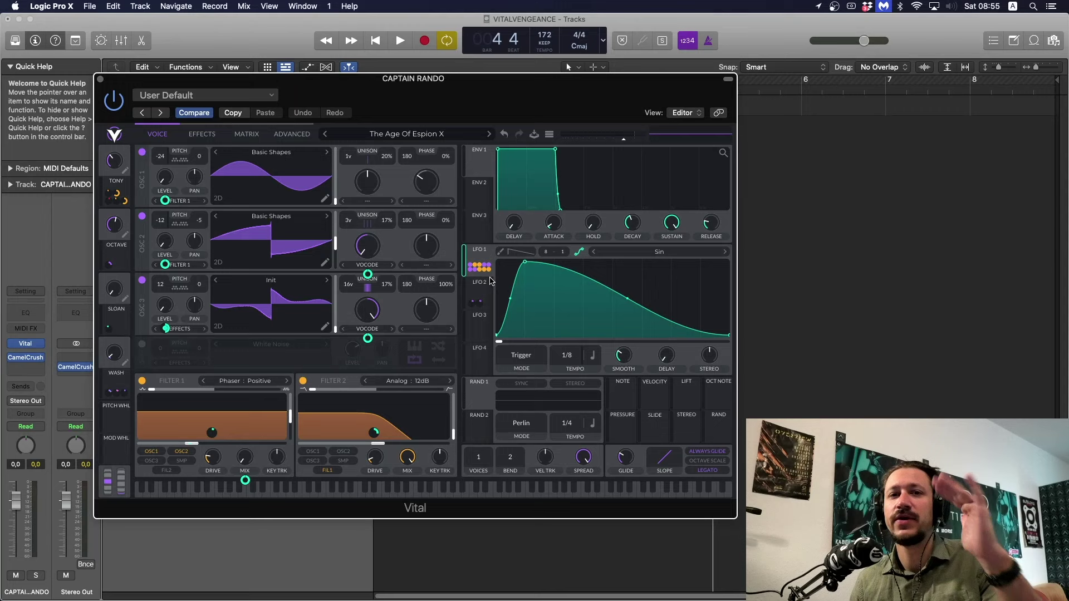
left_click(482, 291)
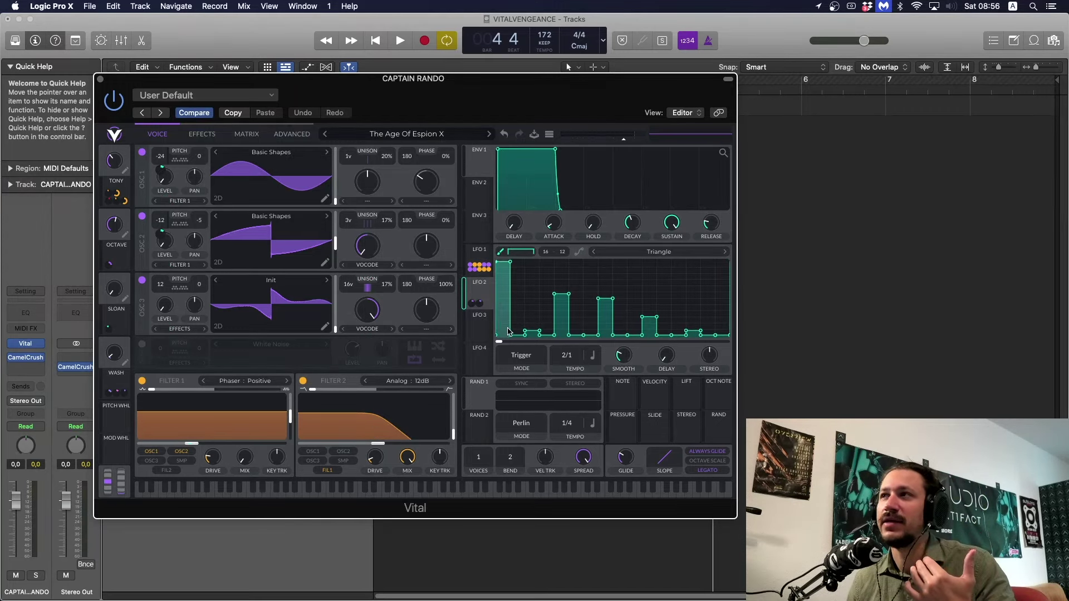
left_click(481, 252)
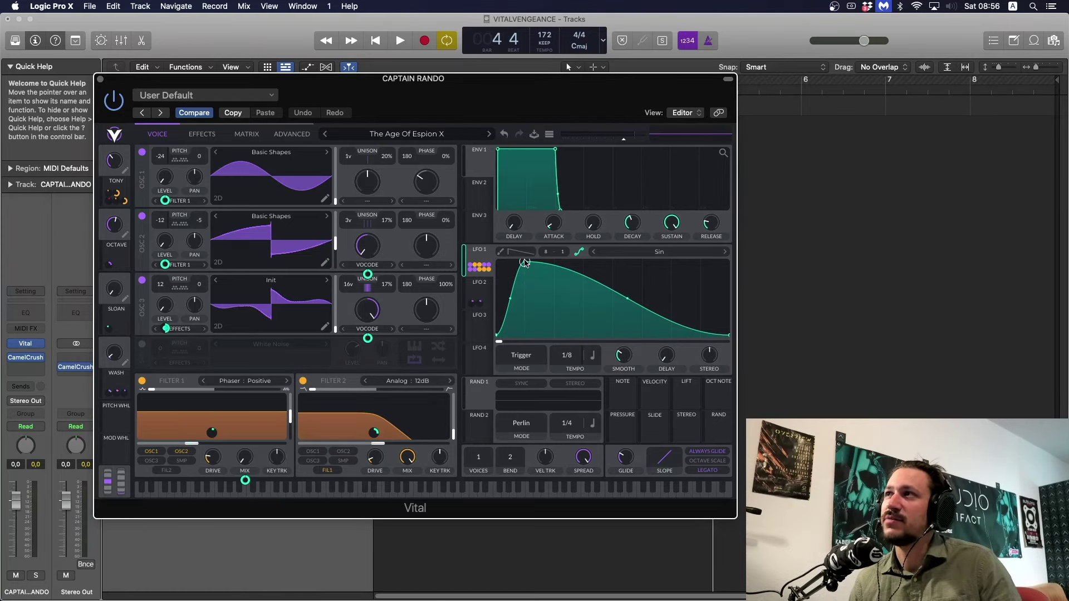
Audition while moving LFO 1's peak to the middle and back, then switch off oscillator 3.
key("space")
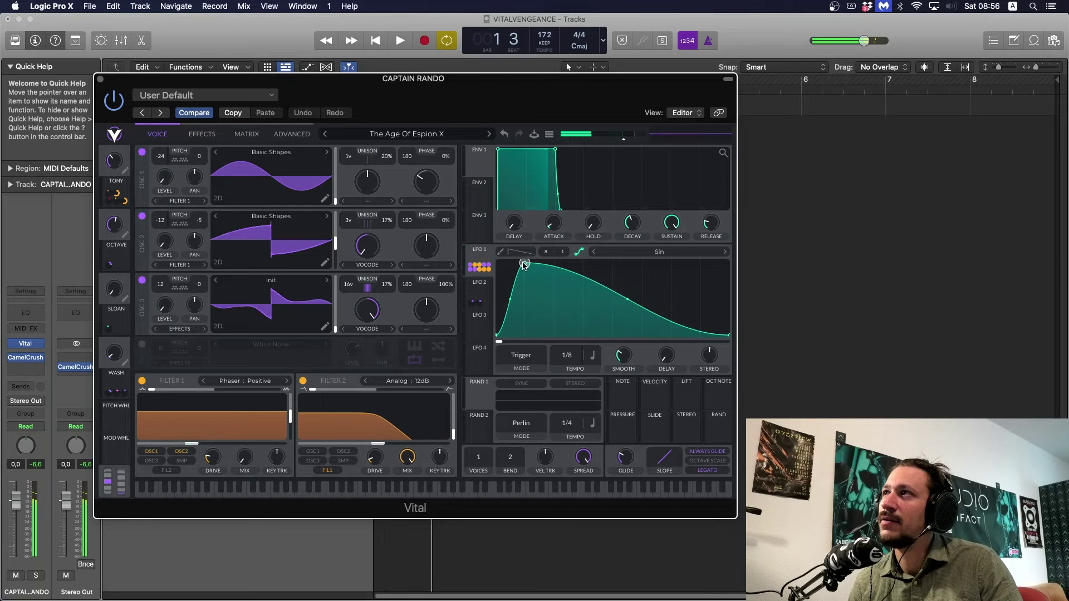
left_click_drag(529, 255, 619, 245)
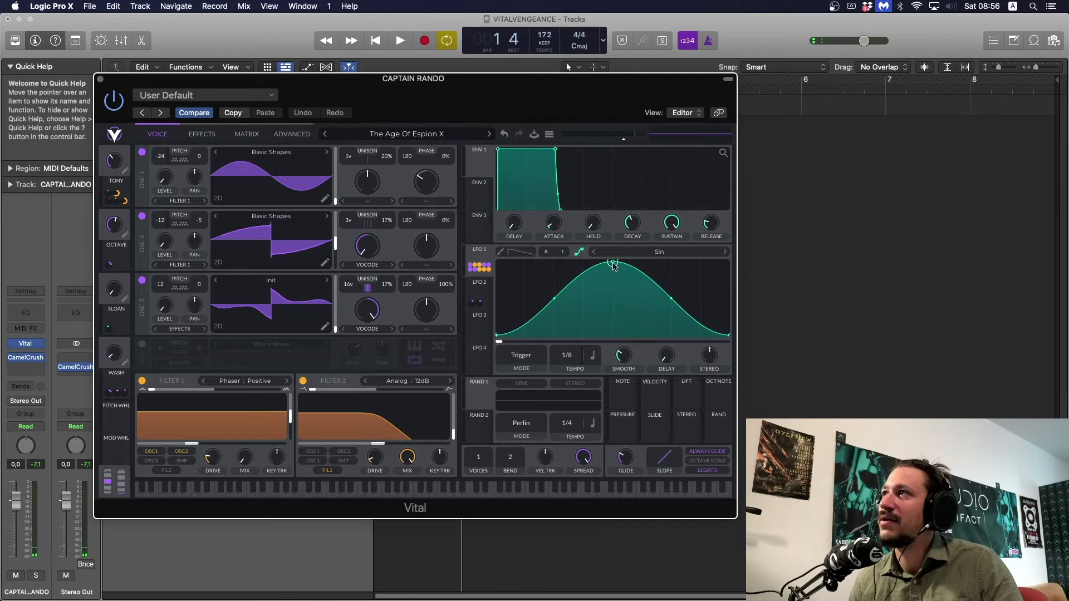
left_click_drag(613, 264, 517, 251)
key("space")
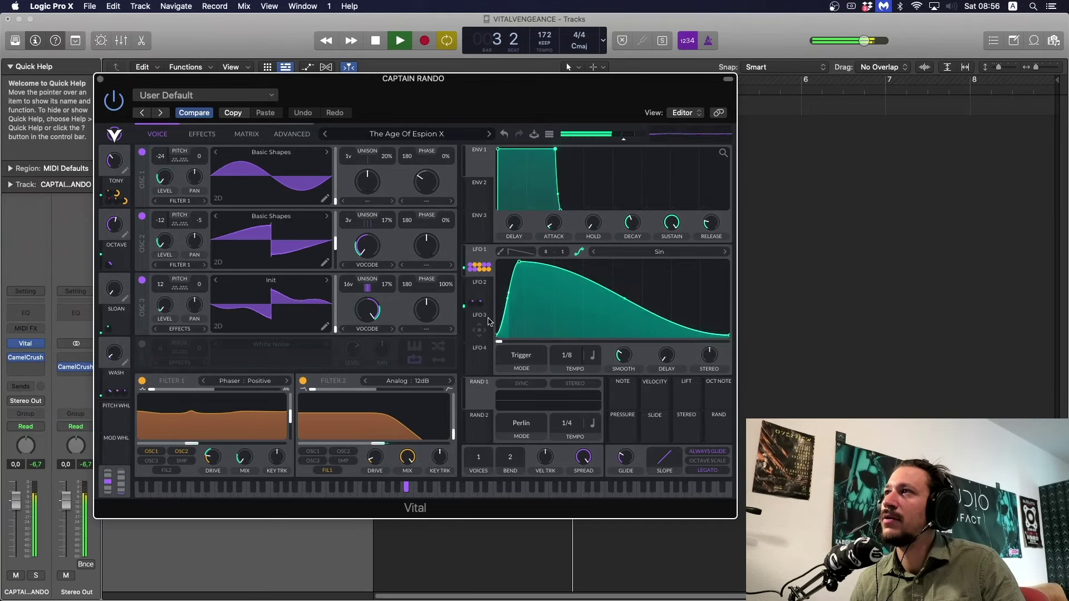
key("space")
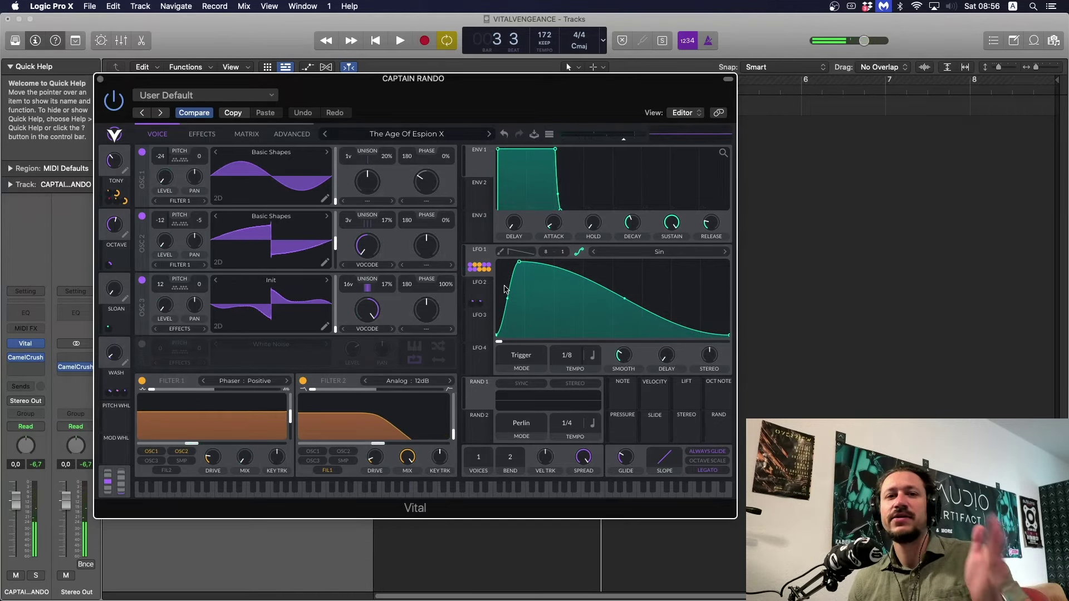
left_click(142, 280)
Switch off oscillator 2, then turn off Filter 2 and Filter 1 while auditioning.
left_click(142, 216)
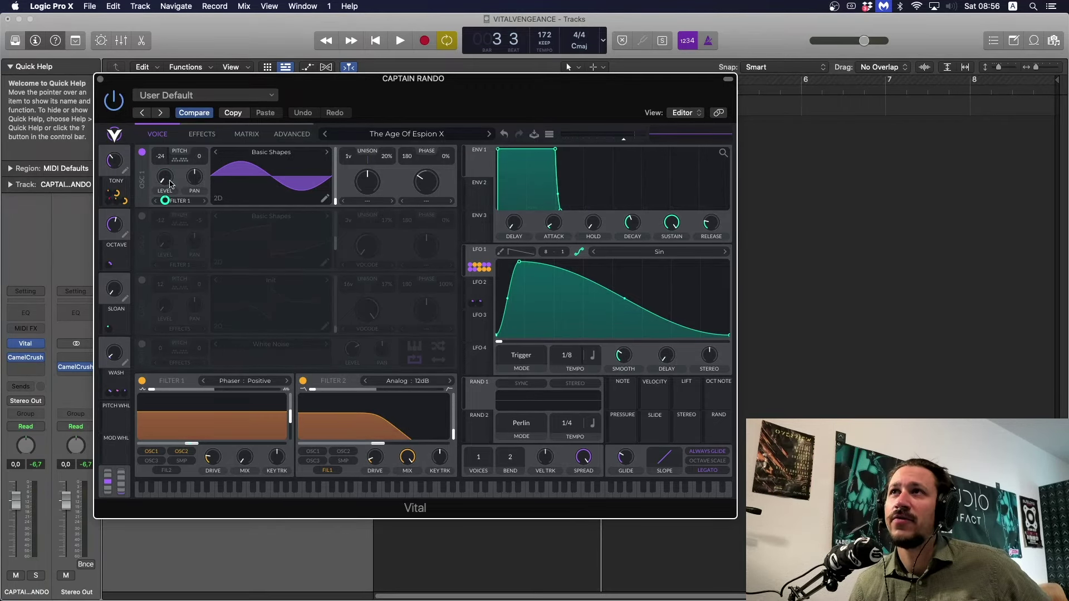
key("space")
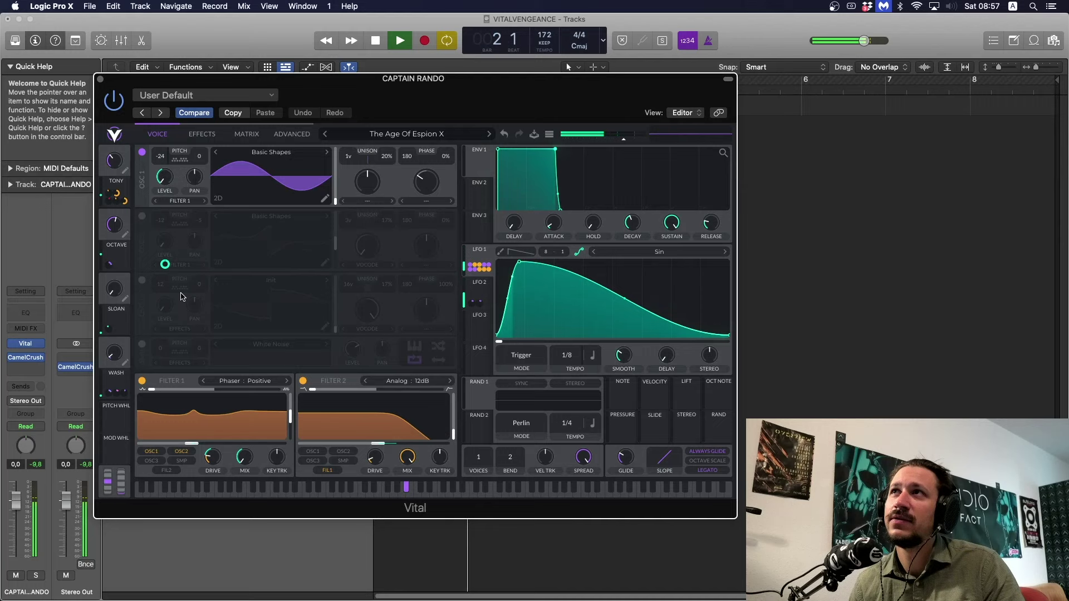
left_click(303, 381)
left_click(142, 381)
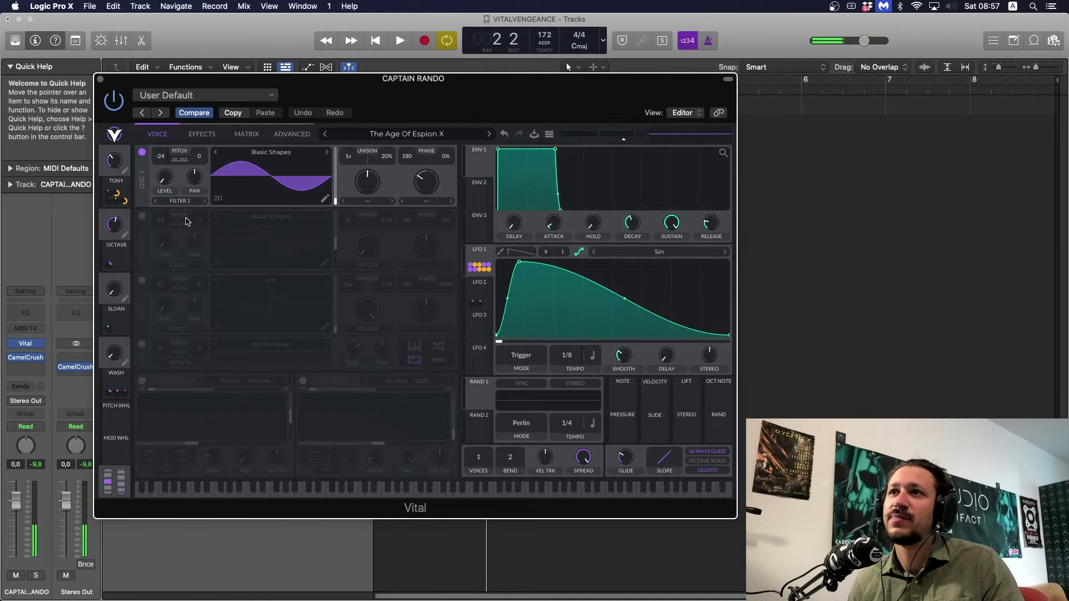
key("space")
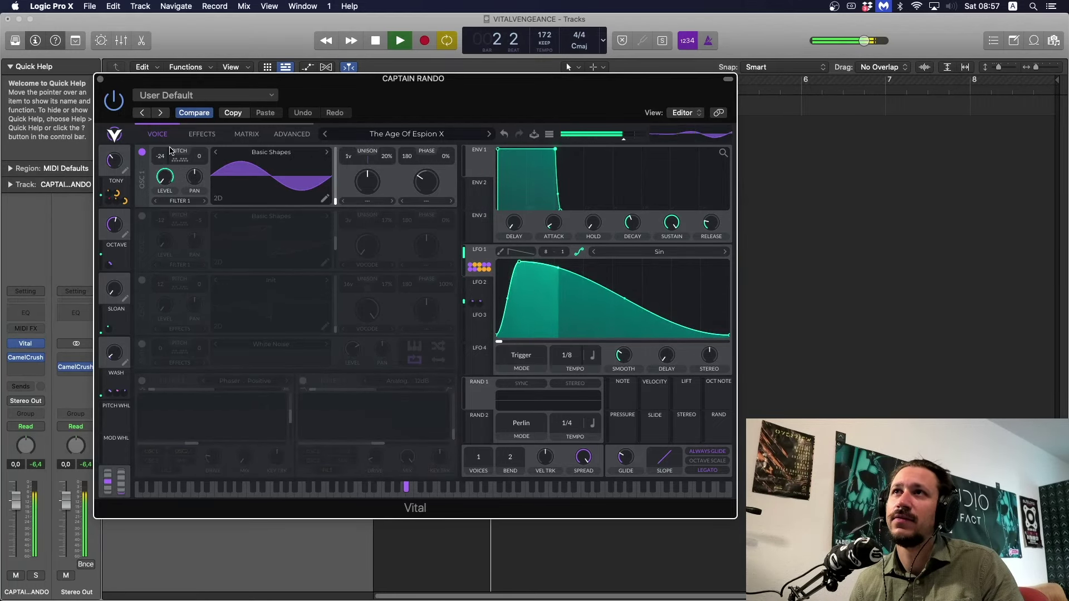
key("space")
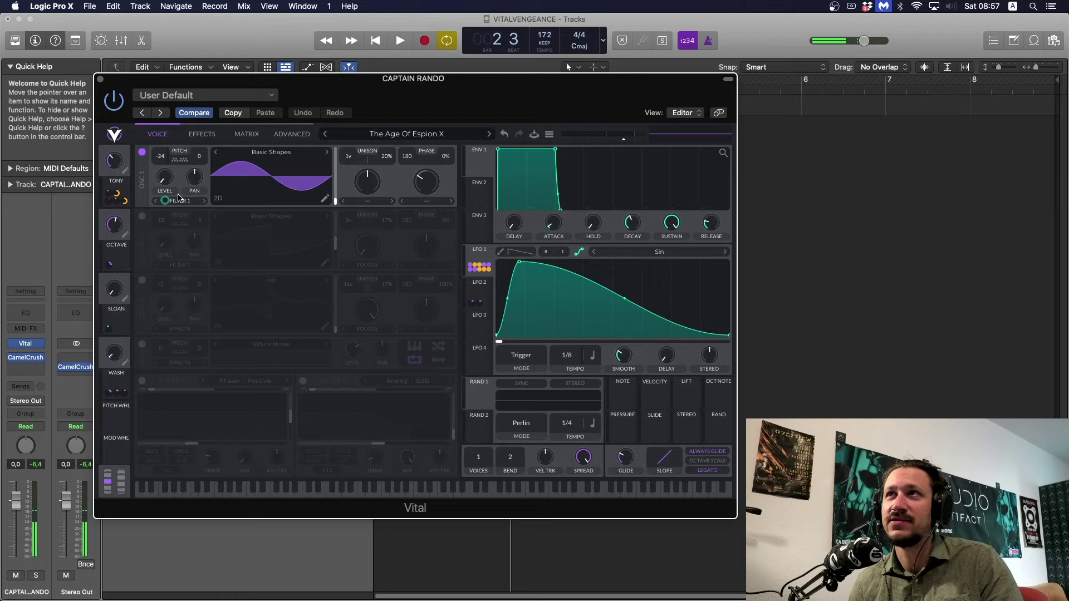
Switch oscillator 2 back on, clear its spectral mode to none, and audition it.
left_click(141, 216)
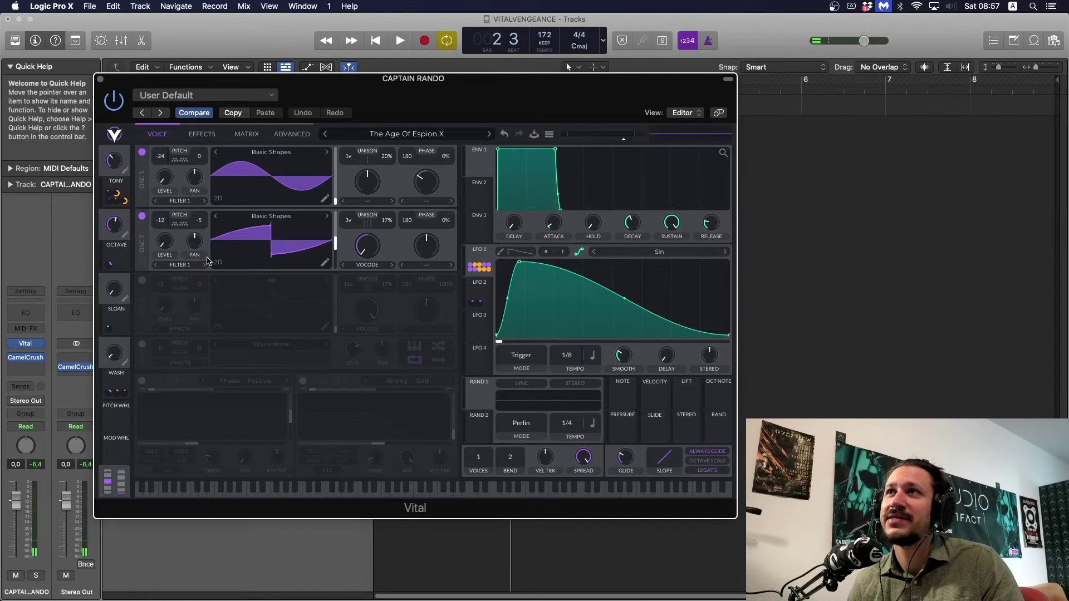
left_click(366, 266)
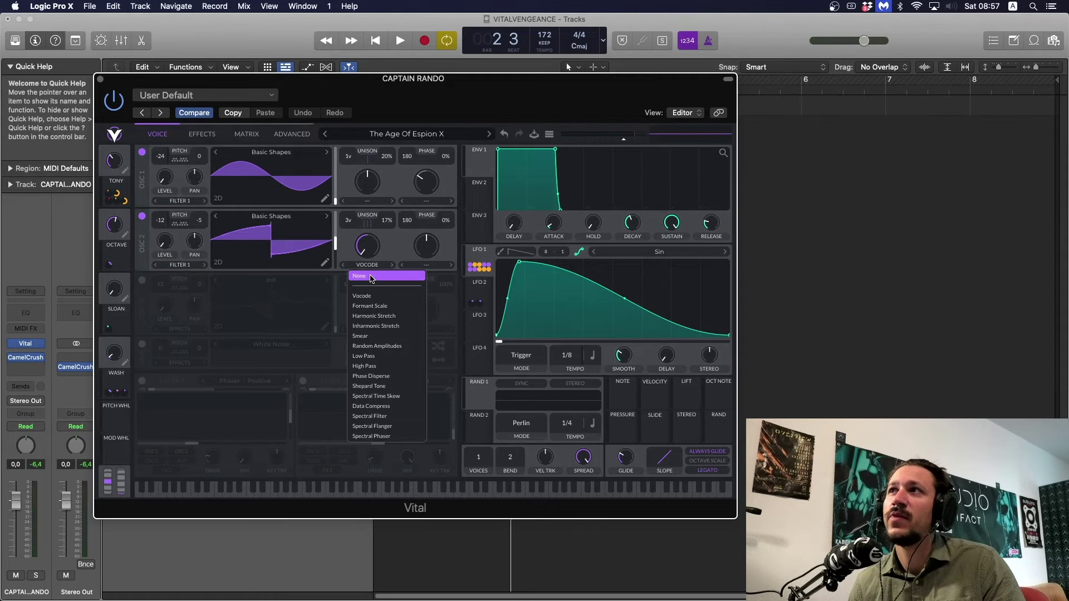
left_click(368, 273)
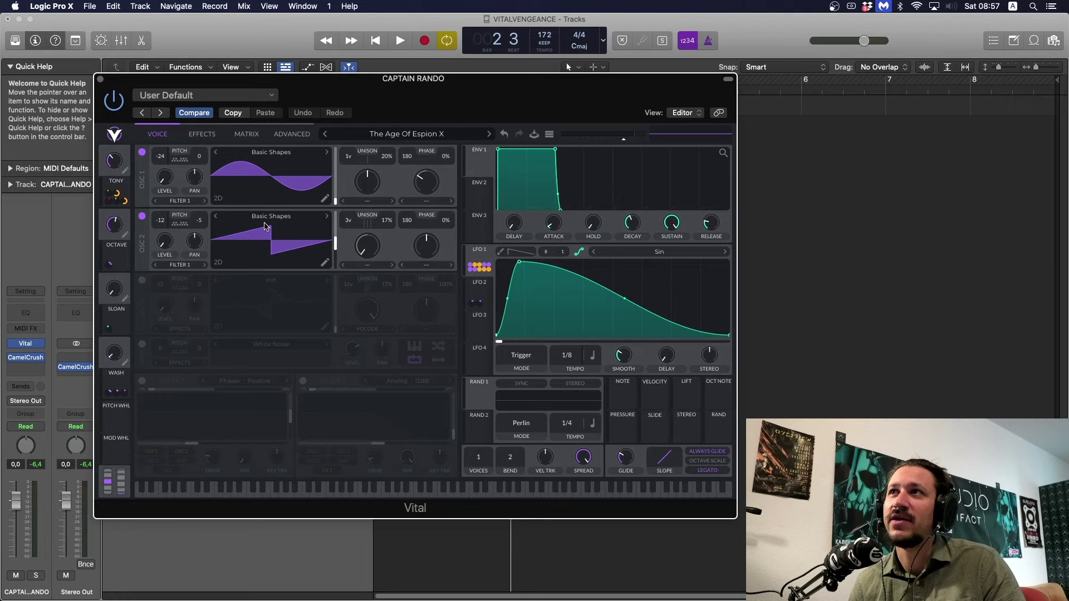
key("space")
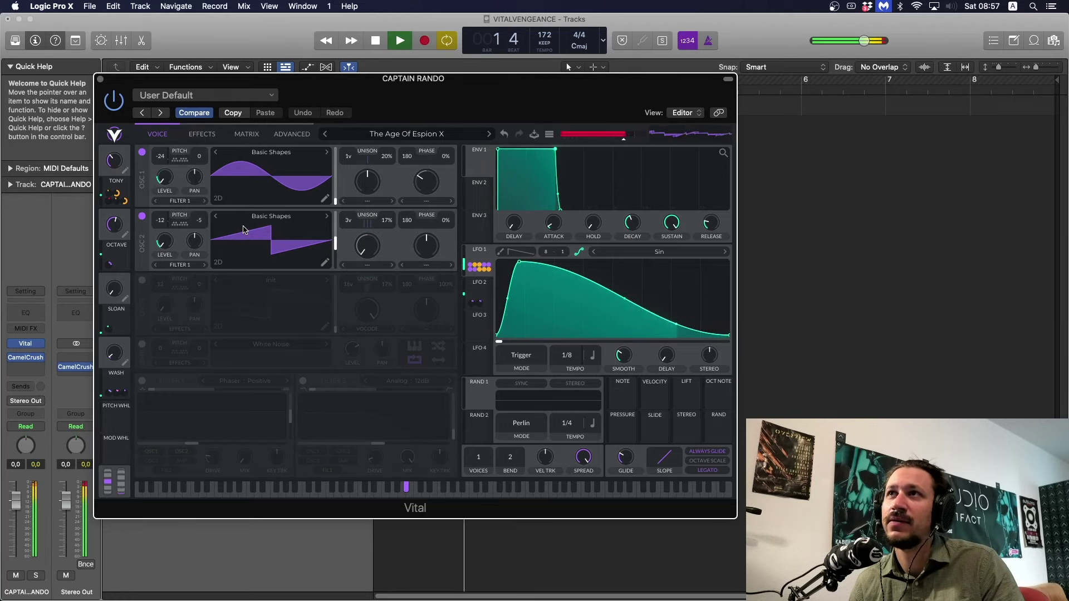
key("space")
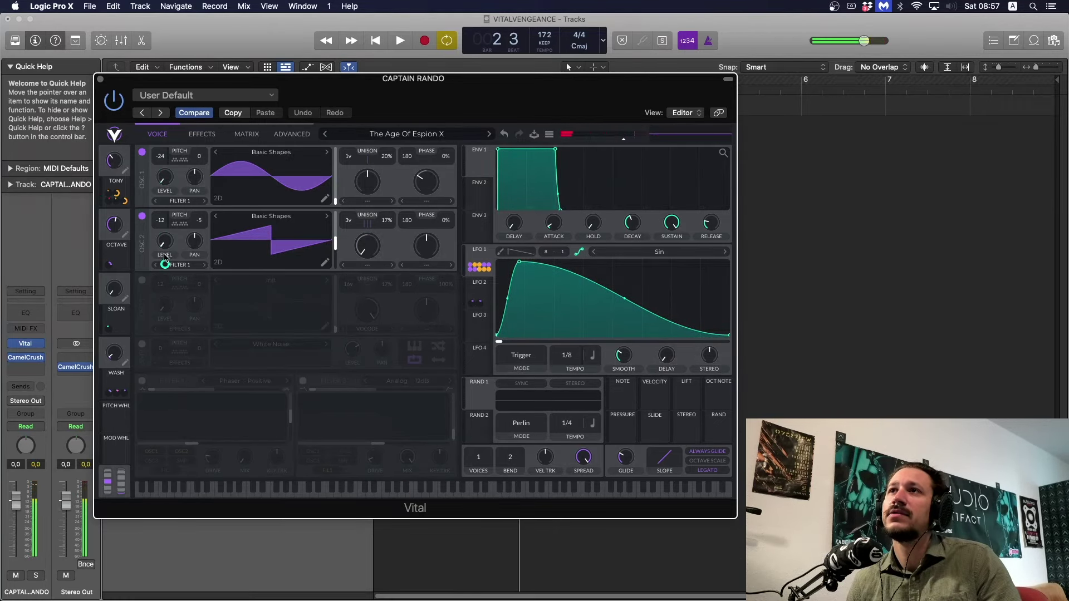
Try oscillator 2's unison at a single voice, then undo back to 3 voices and audition.
left_click(165, 264)
left_click(165, 200)
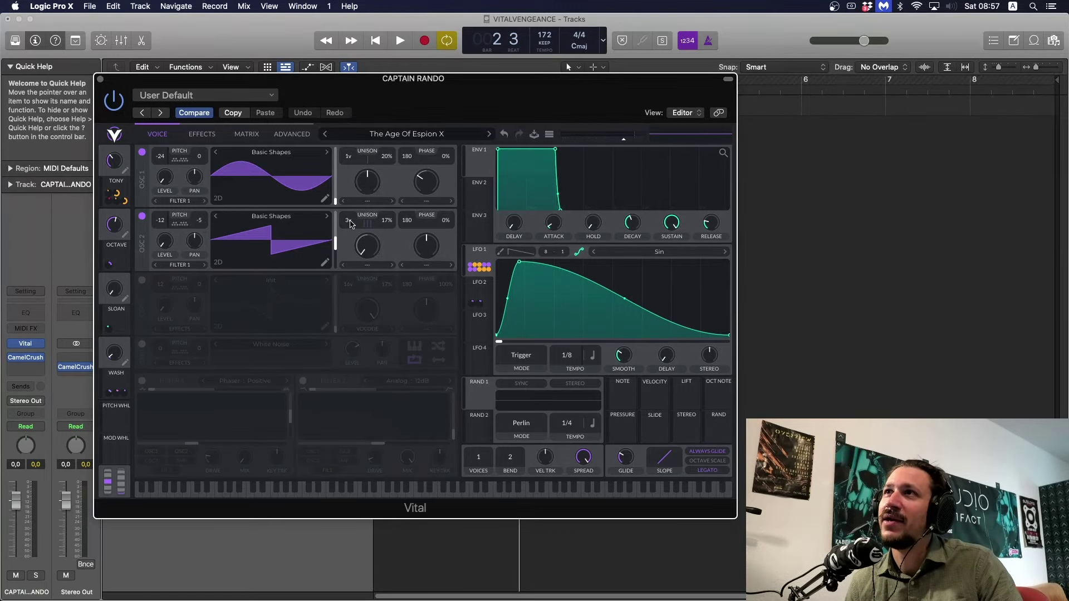
left_click_drag(353, 225, 351, 239)
key("space")
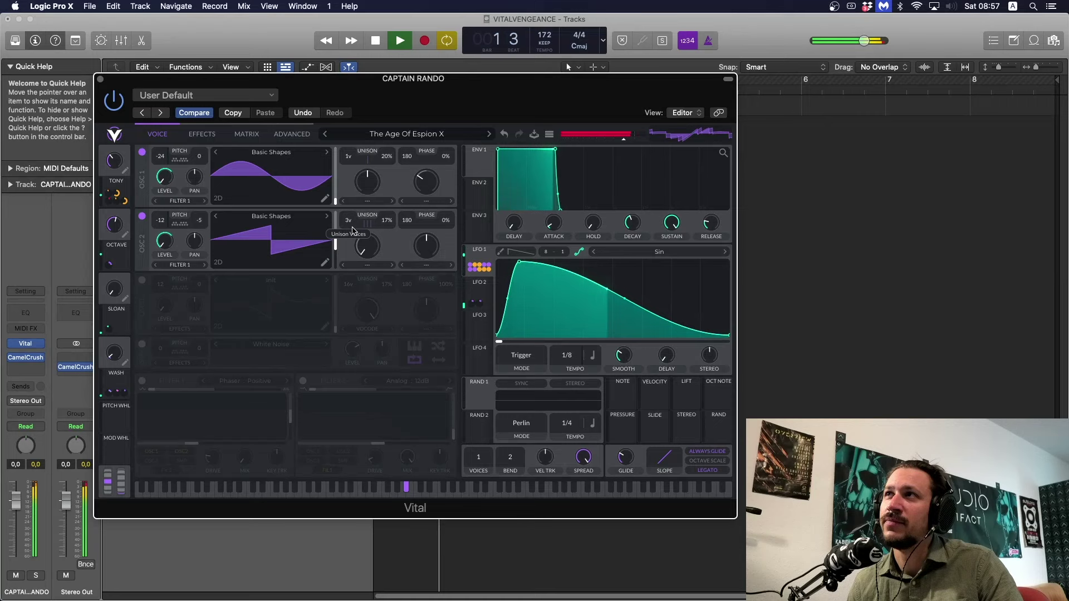
key("space")
key("super+z")
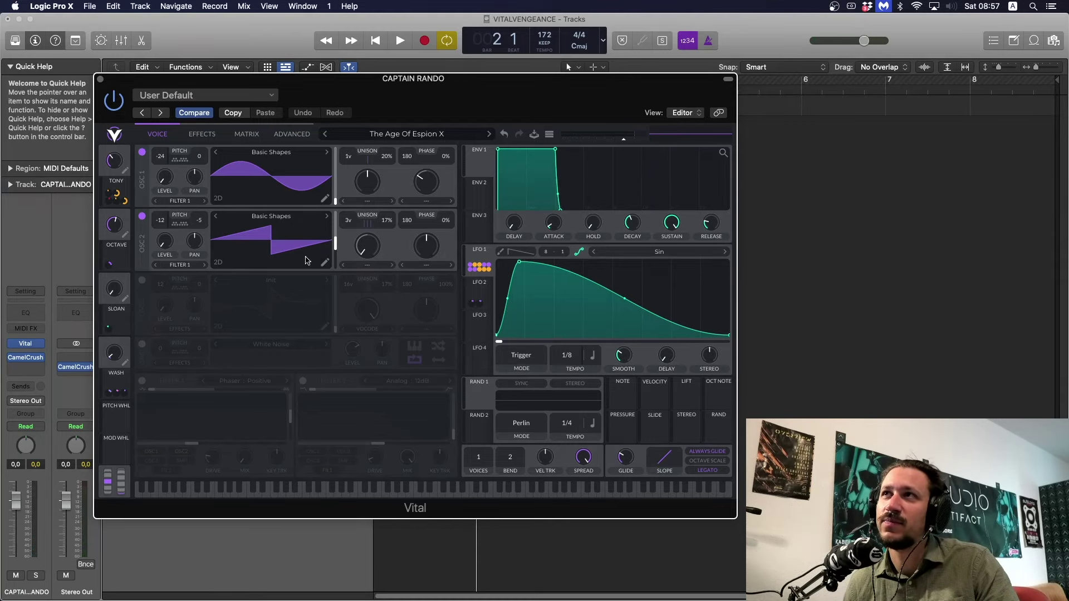
key("space")
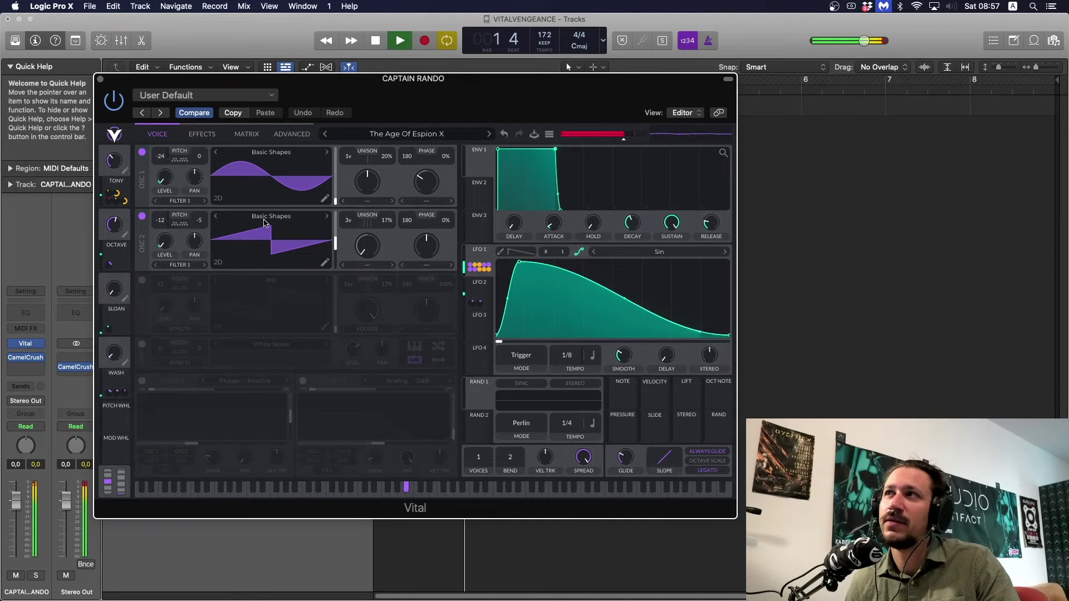
key("space")
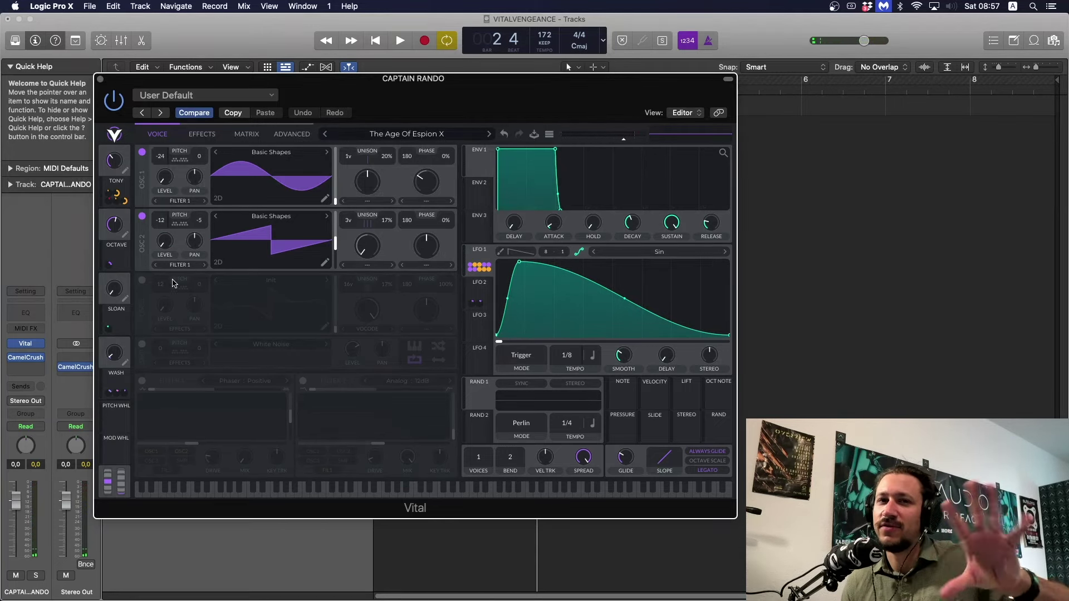
Switch oscillator 3 back on and audition the arp.
left_click(143, 281)
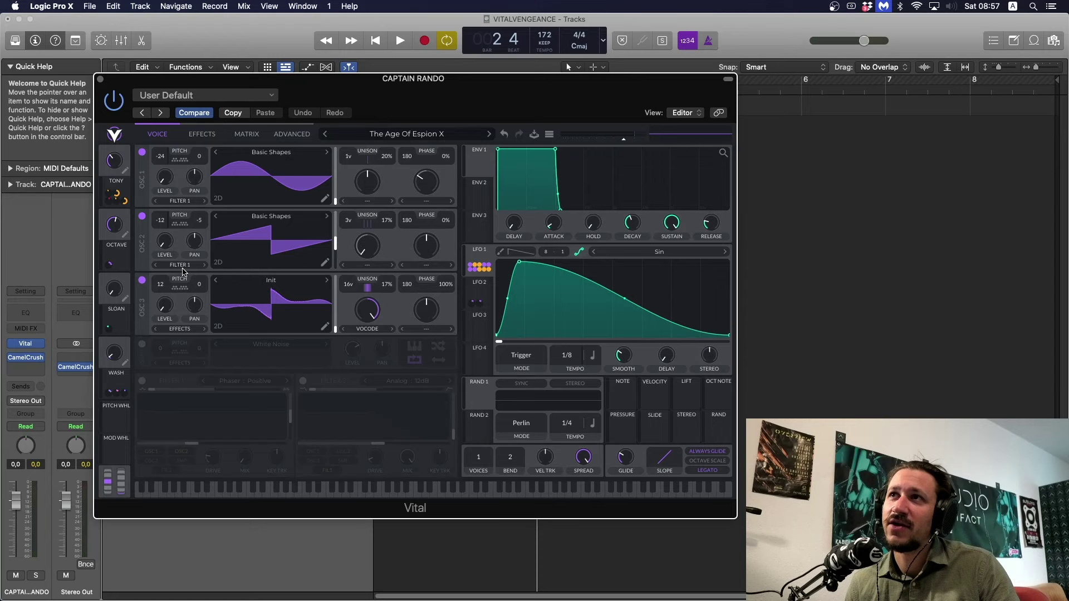
key("space")
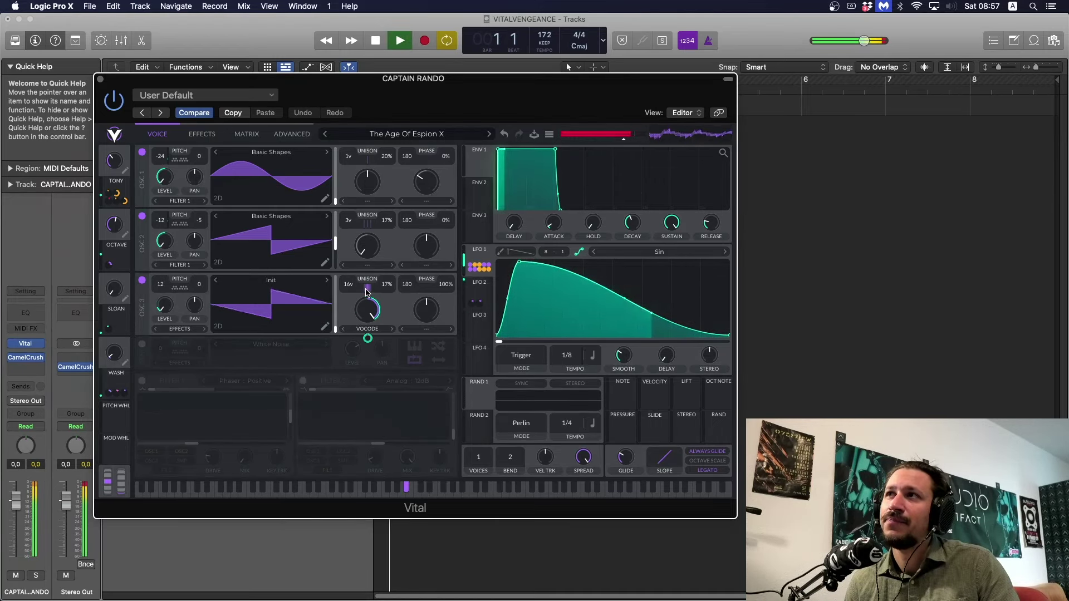
key("space")
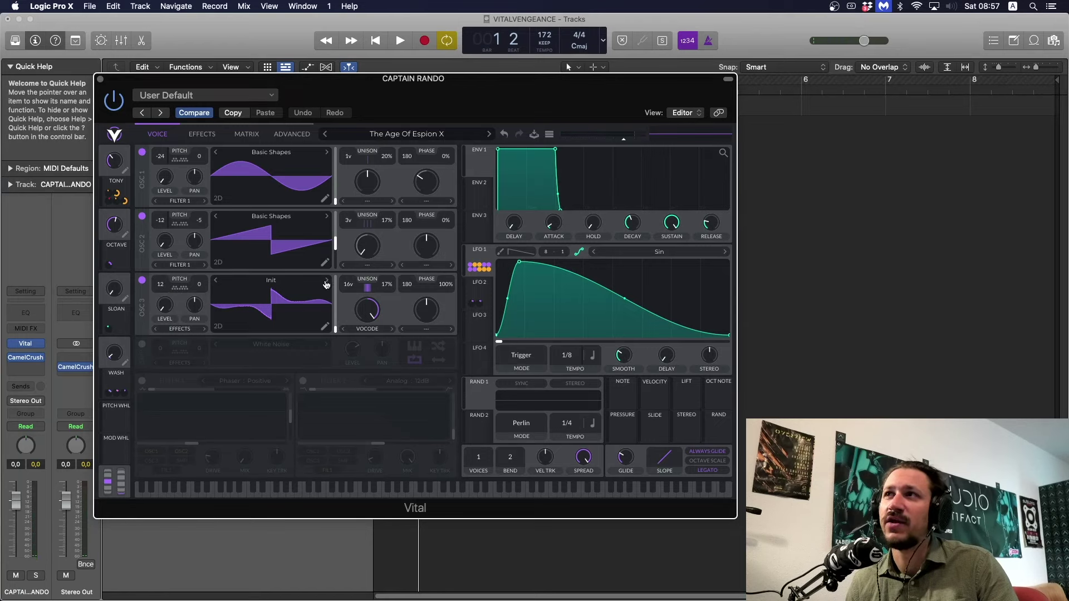
Remove oscillator 3's spectral morph and lower its level to 0.321 while listening.
left_click(367, 333)
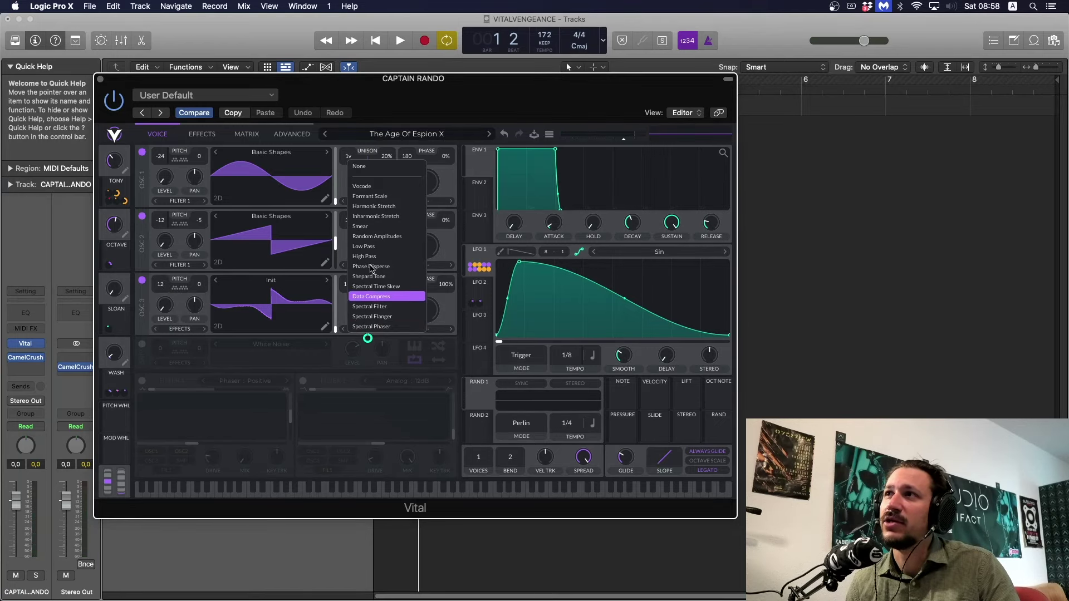
left_click(375, 170)
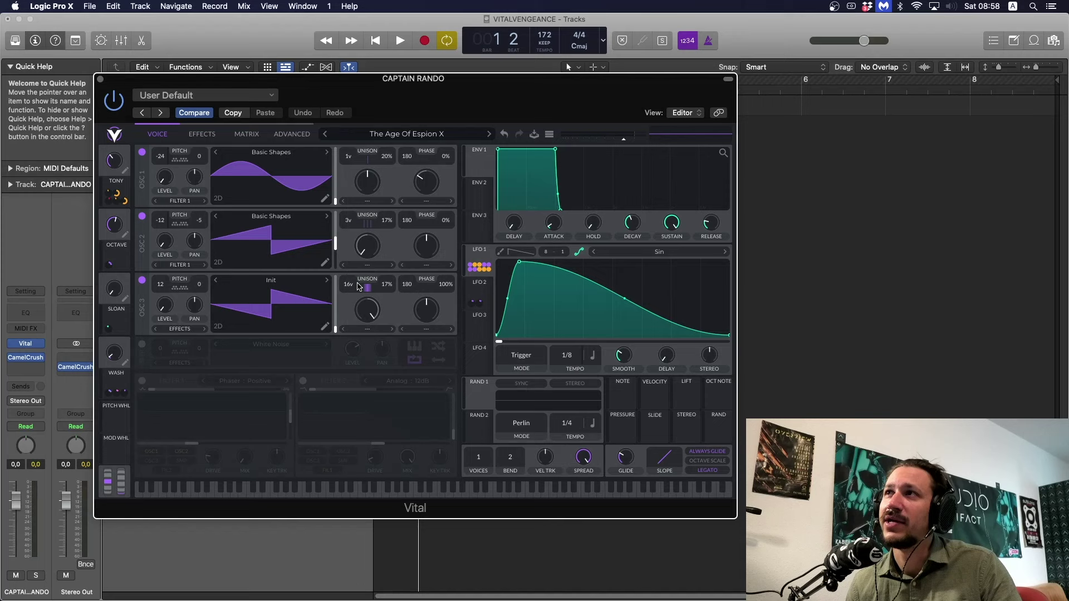
key("space")
mouse_move(165, 305)
left_mouse_down()
mouse_move(168, 251)
mouse_move(169, 312)
left_mouse_up()
key("space")
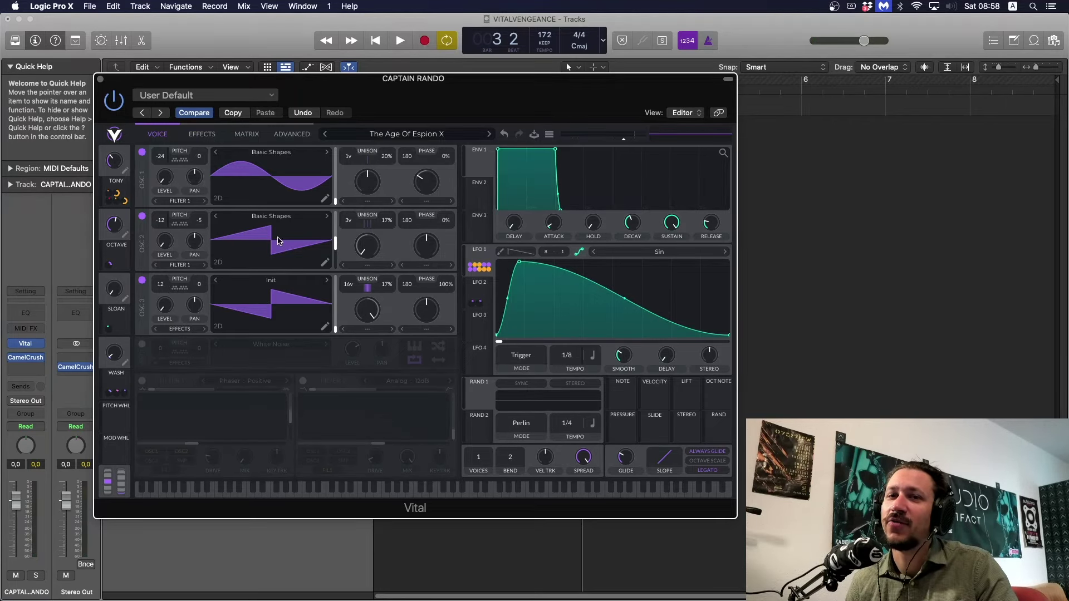
Apply the Vocode spectral morph to oscillator 2.
key("space")
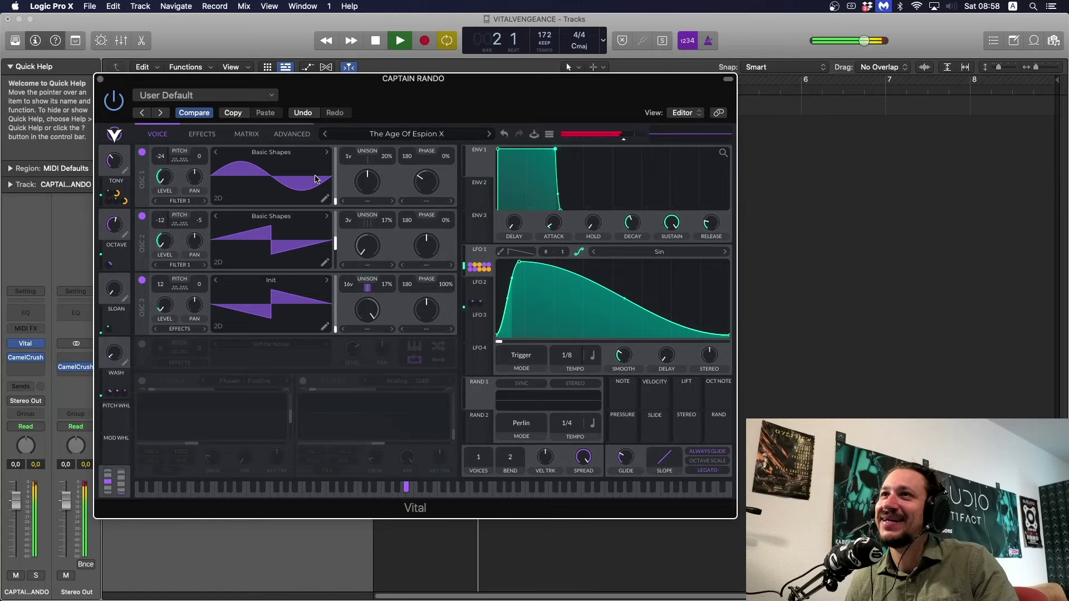
key("space")
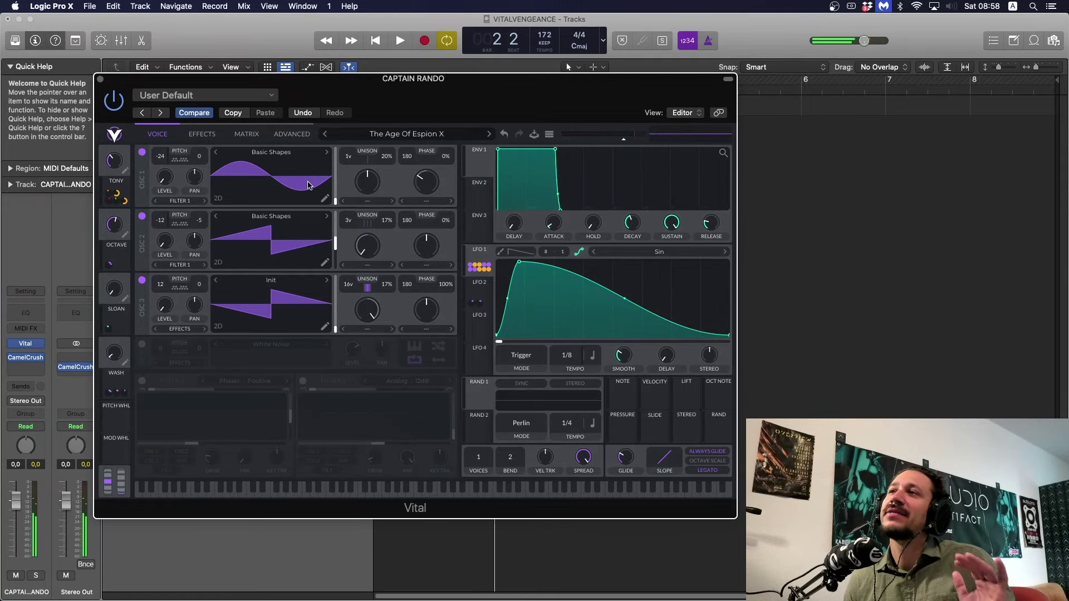
left_click(367, 272)
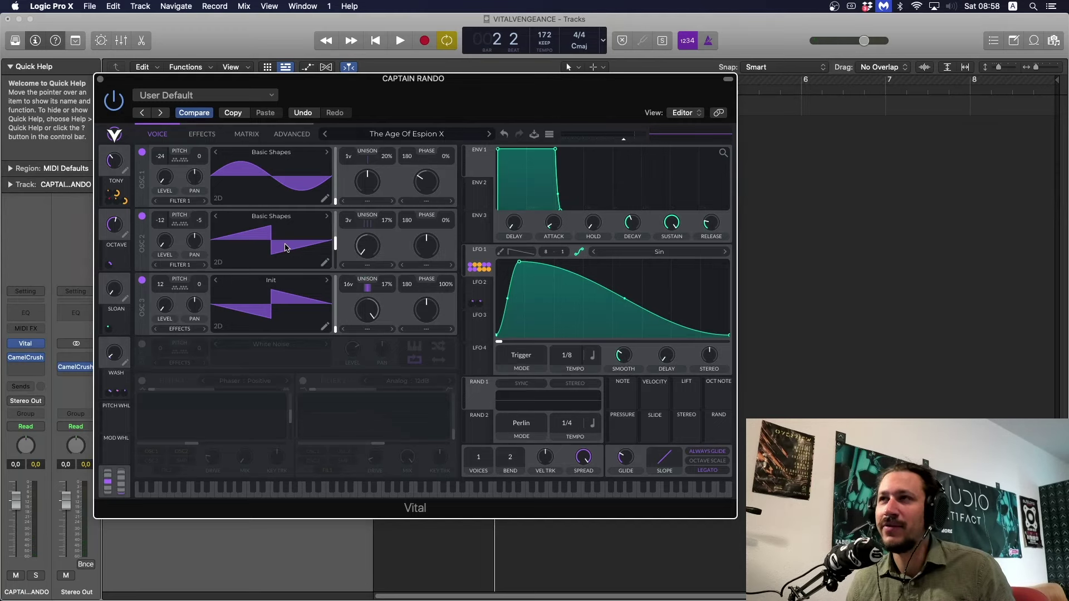
left_click(368, 274)
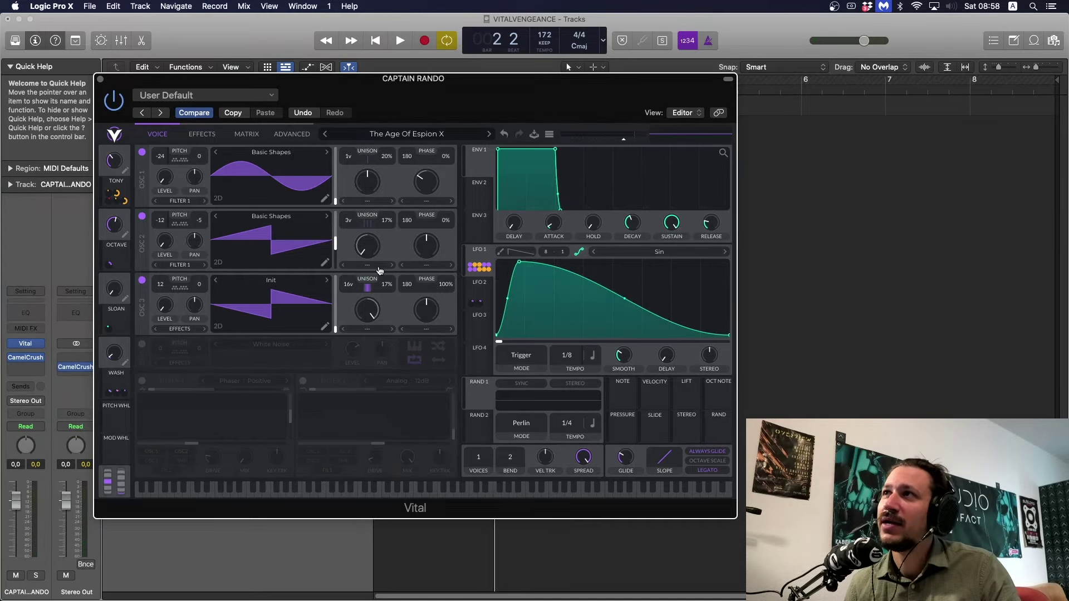
left_click(379, 265)
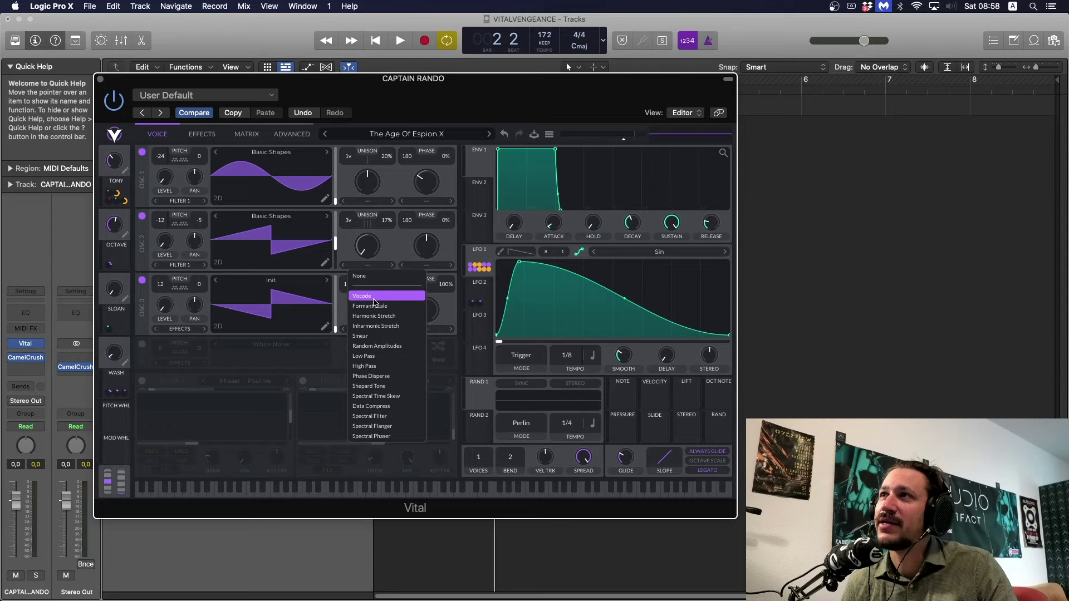
left_click(374, 297)
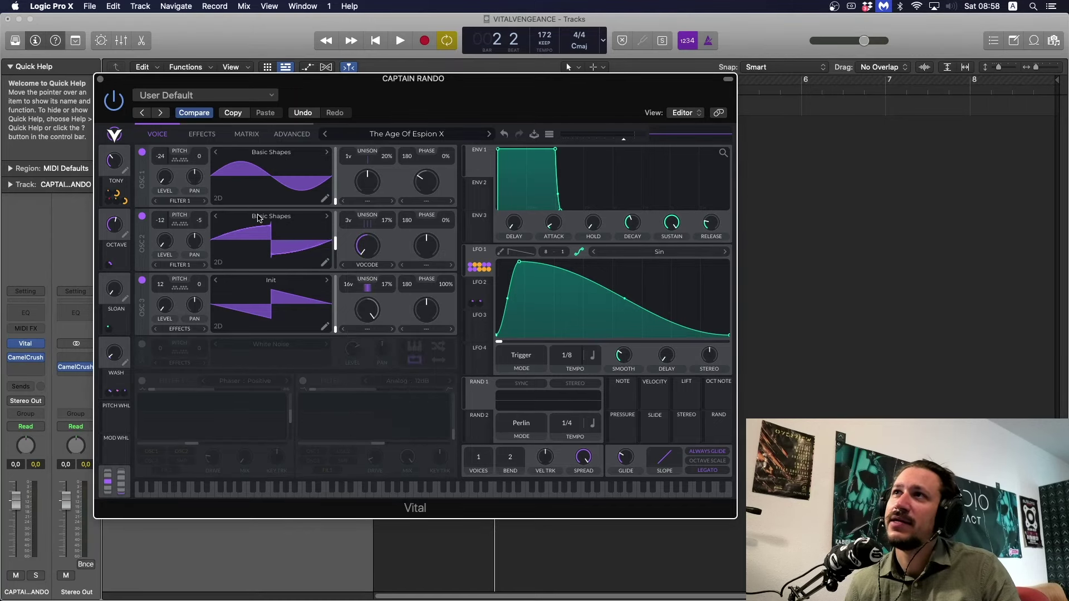
Apply the Vocode spectral morph to oscillator 3 and audition both vocoded oscillators.
left_click(368, 338)
left_click(382, 334)
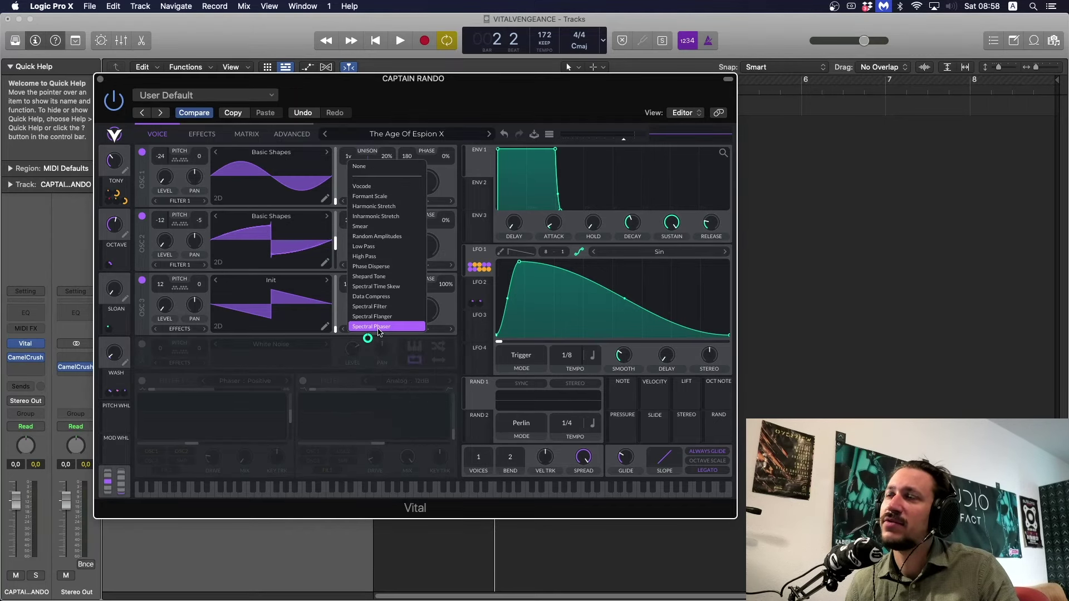
left_click(378, 187)
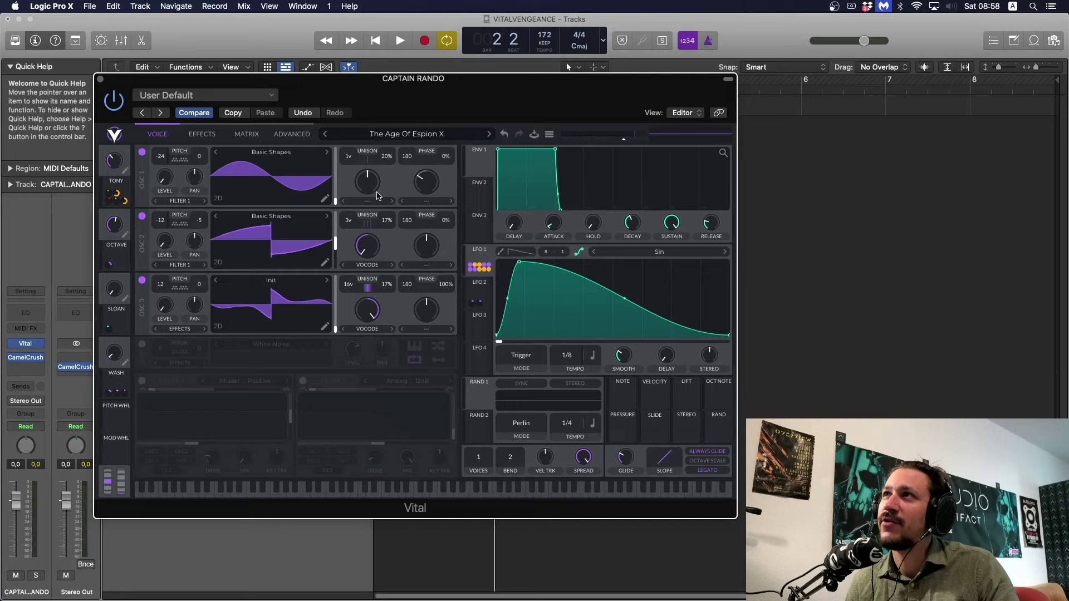
left_click(367, 275)
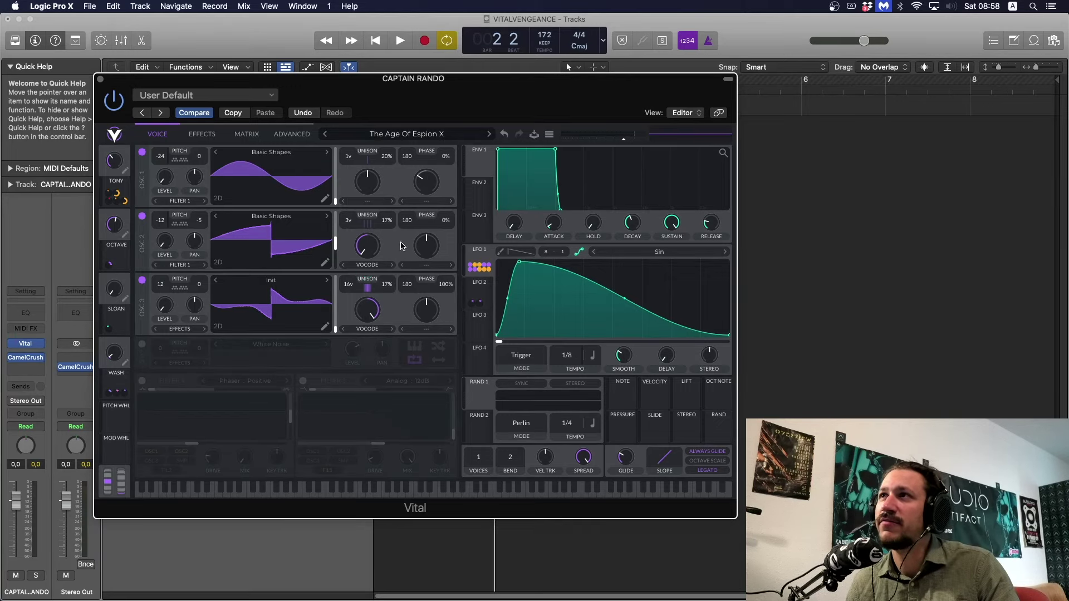
key("space")
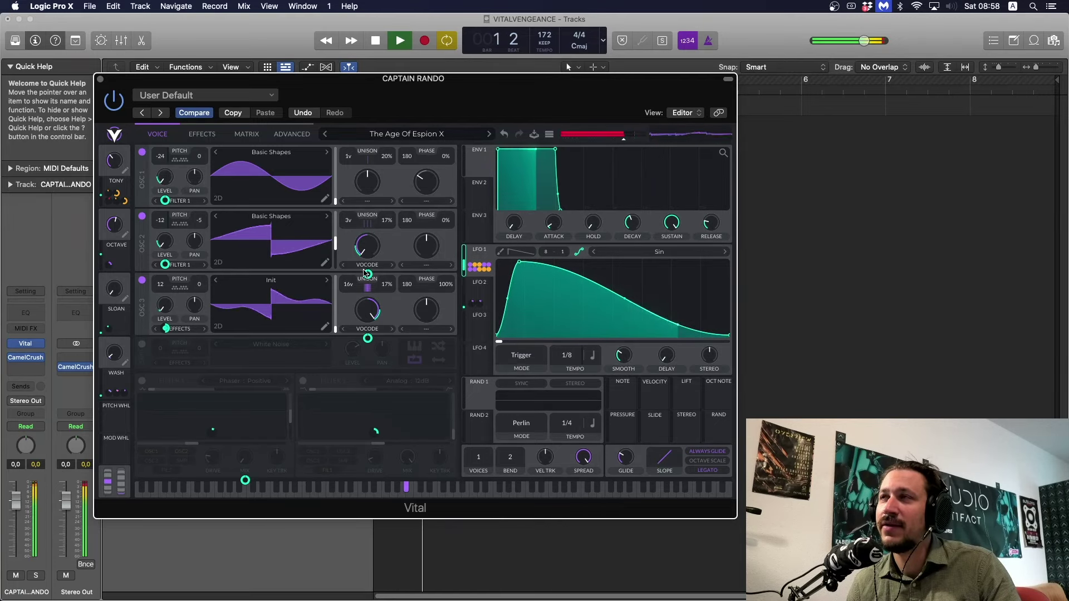
key("space")
Recheck oscillator 2's morph menu, keeping Vocode, while playing the arp.
mouse_move(372, 339)
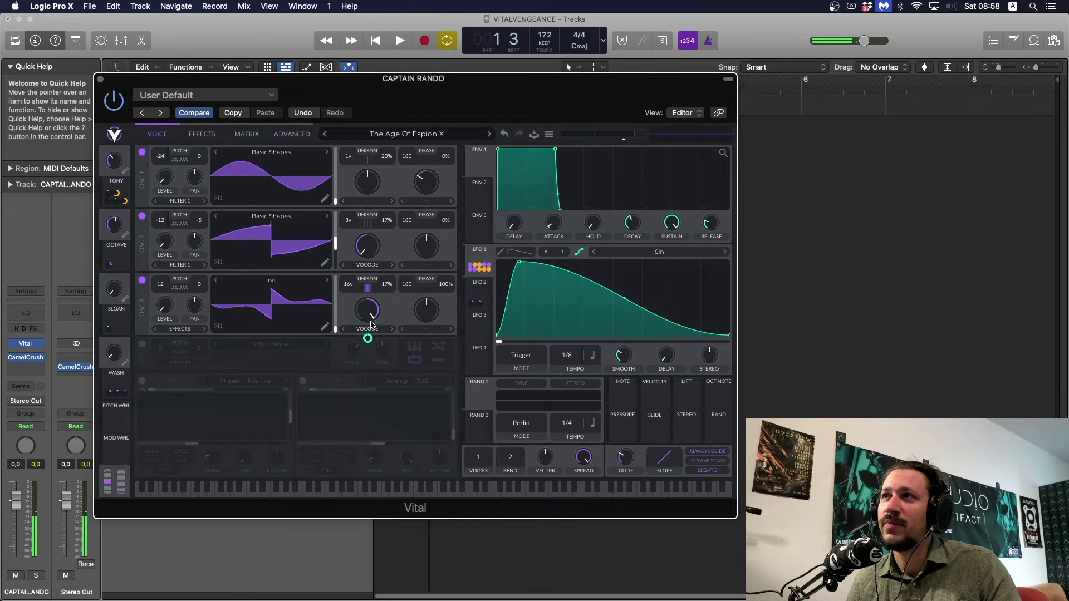
key("space")
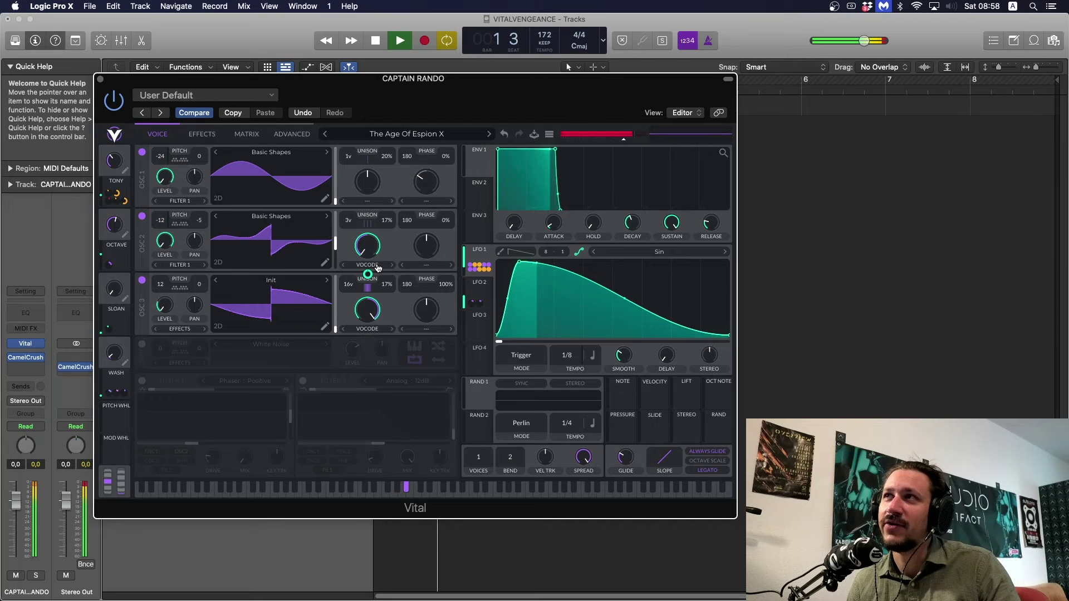
left_click(384, 275)
left_click(384, 276)
key("space")
left_click(384, 275)
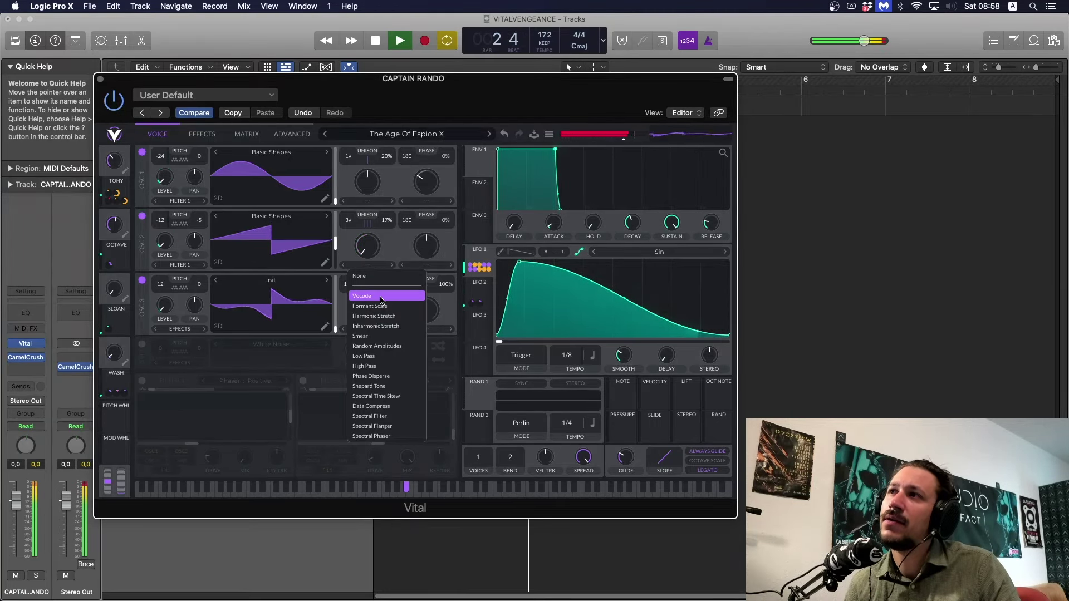
left_click(368, 296)
key("space")
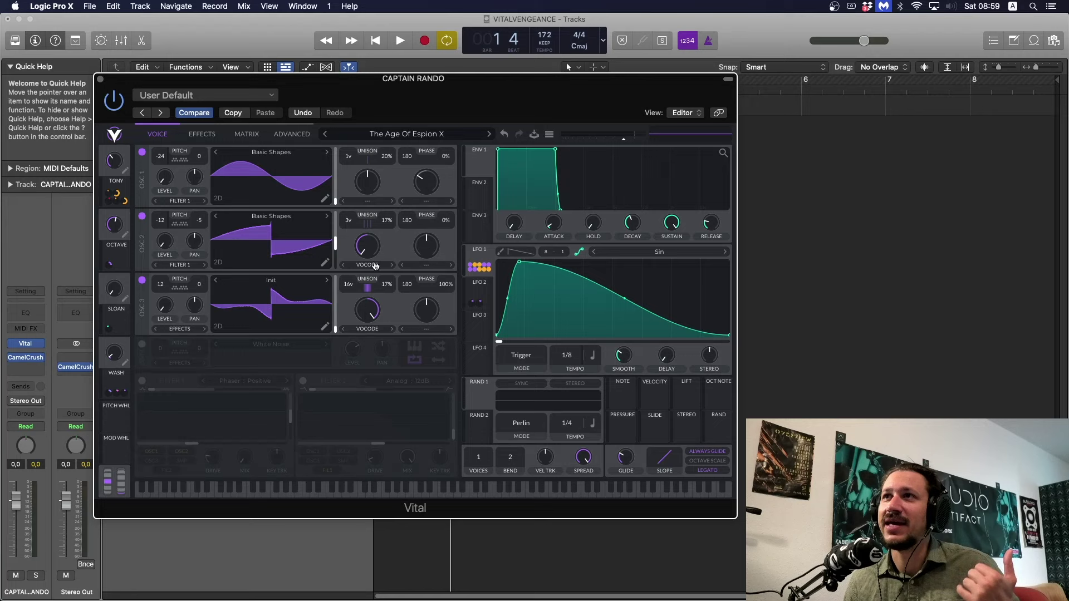
Show LFO 2 and assign it to modulate oscillator 1's pitch, leaving its modulation options unchanged.
left_click(472, 290)
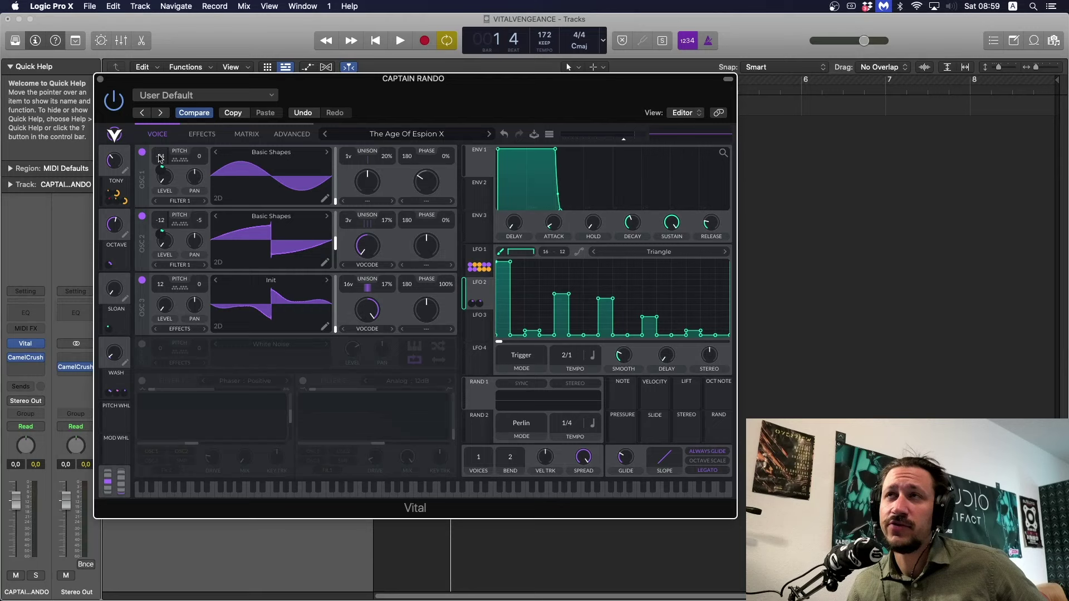
left_click_drag(161, 162, 163, 171)
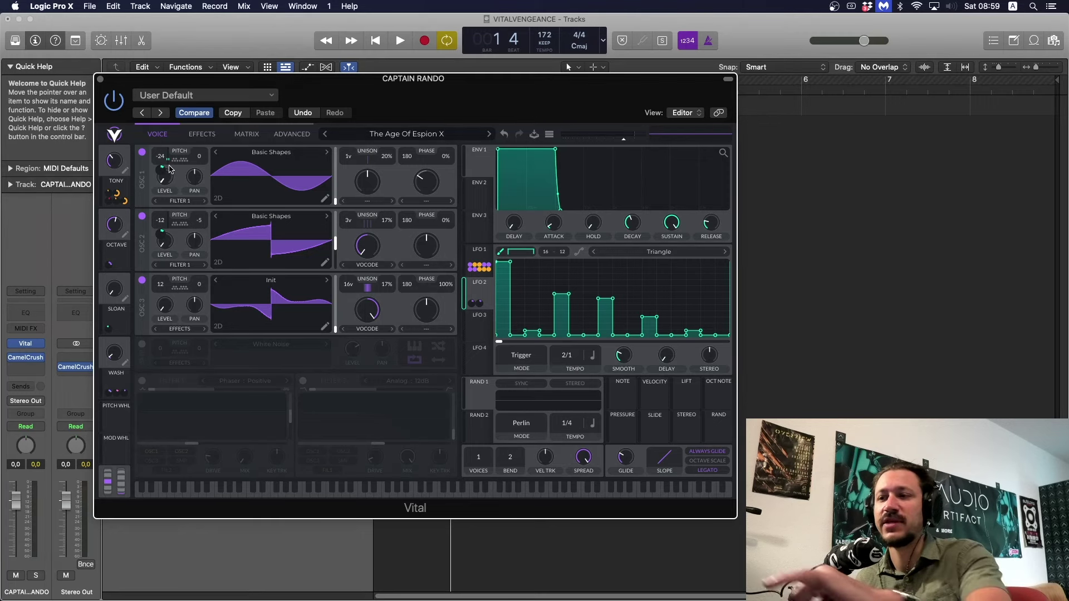
mouse_move(159, 240)
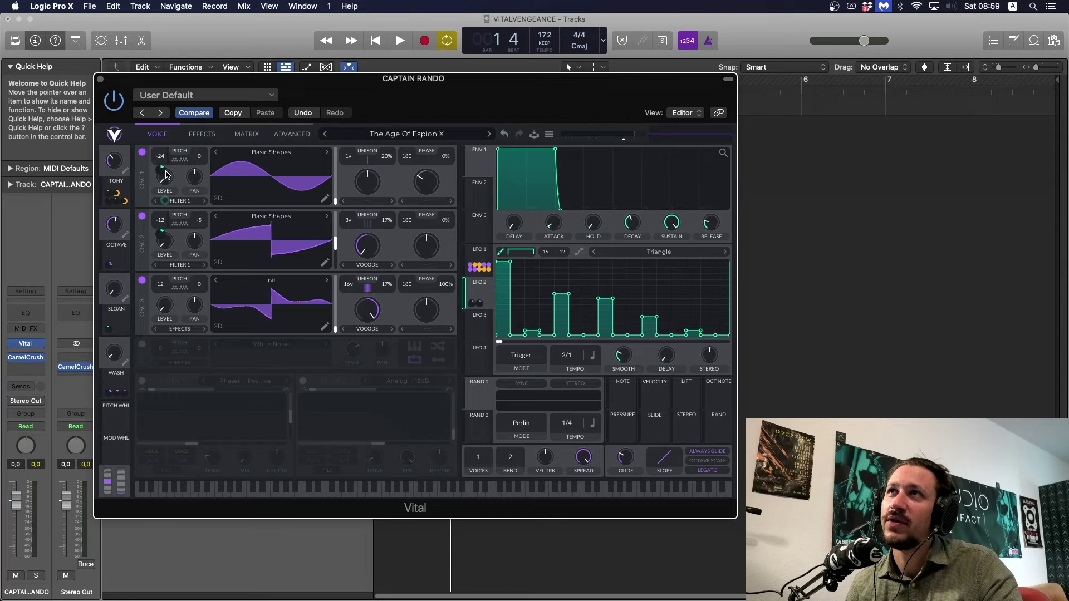
mouse_move(164, 168)
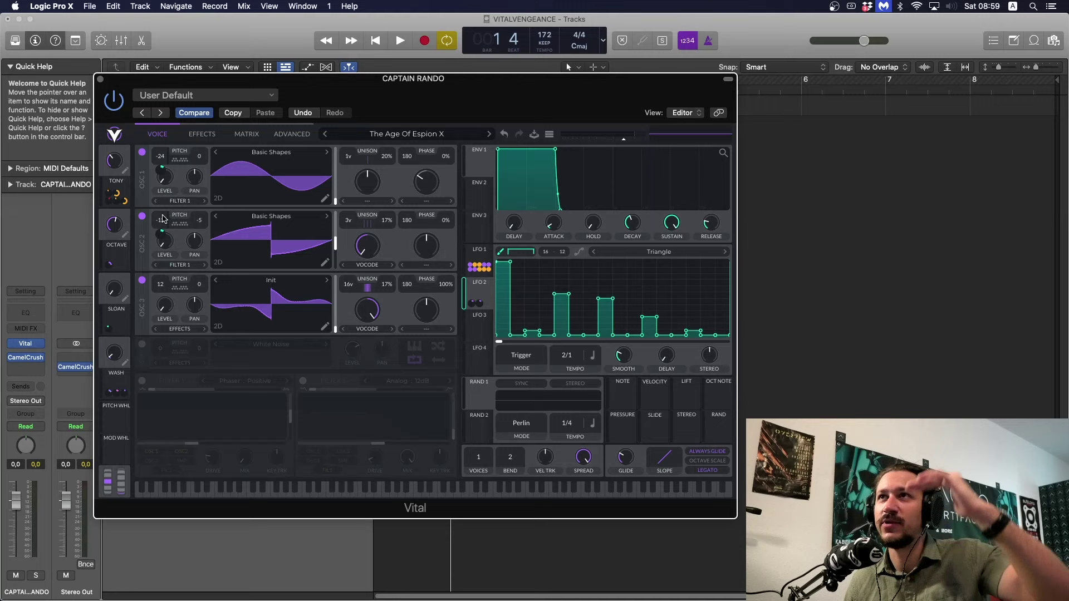
right_click(162, 233)
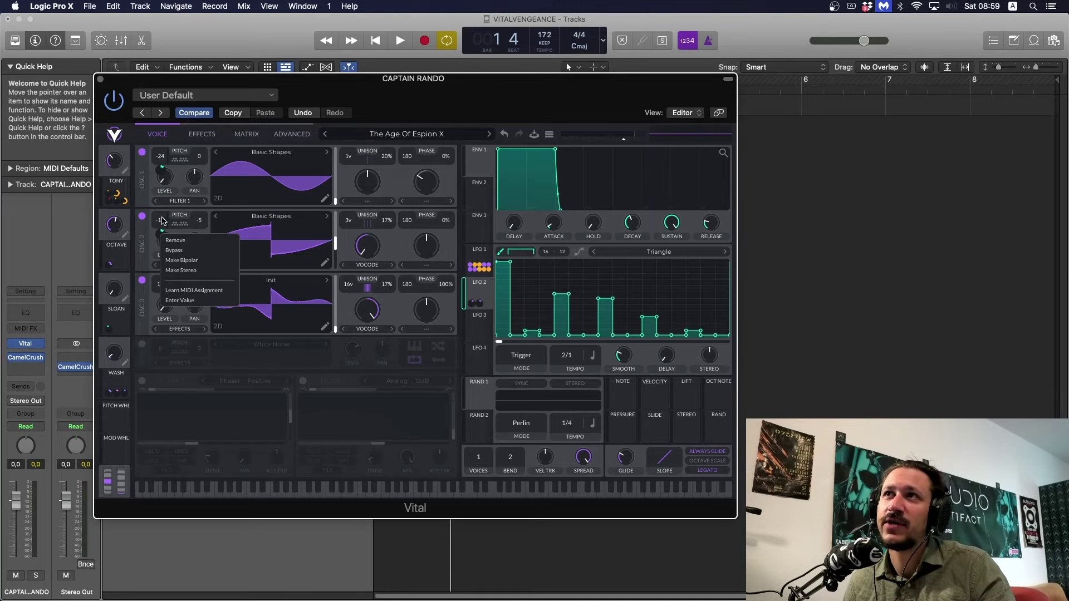
left_click(169, 219)
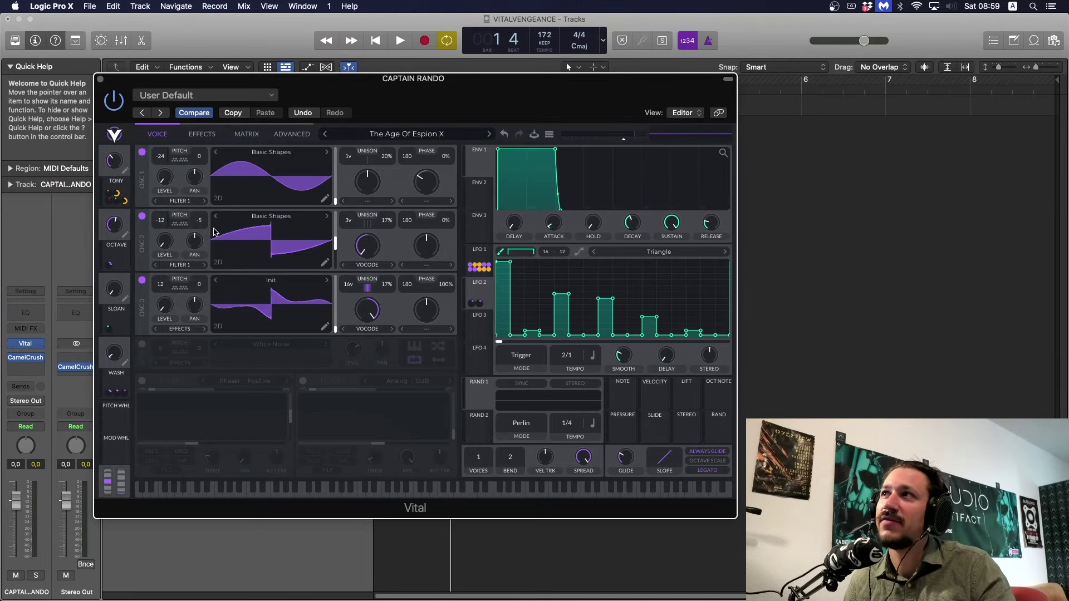
key("space")
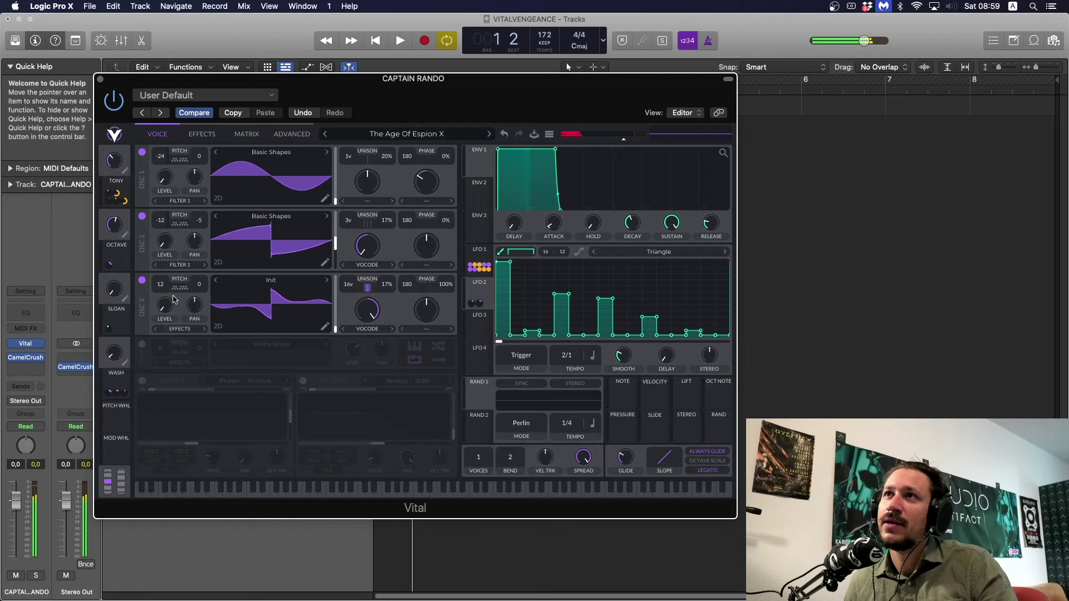
Audition the patch, then turn oscillator 3's level down almost to zero.
mouse_move(169, 314)
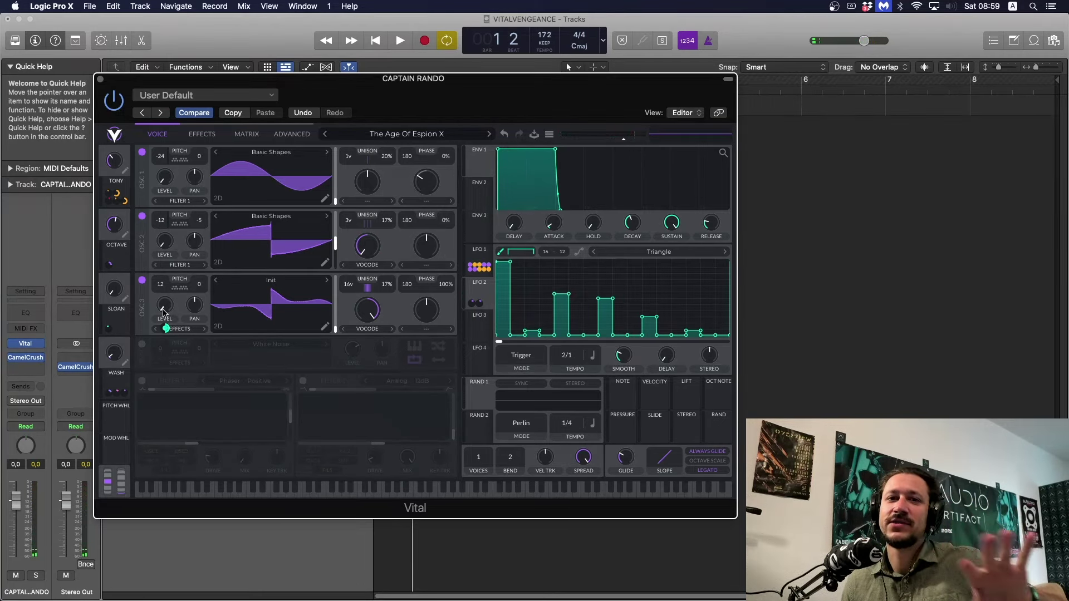
key("space")
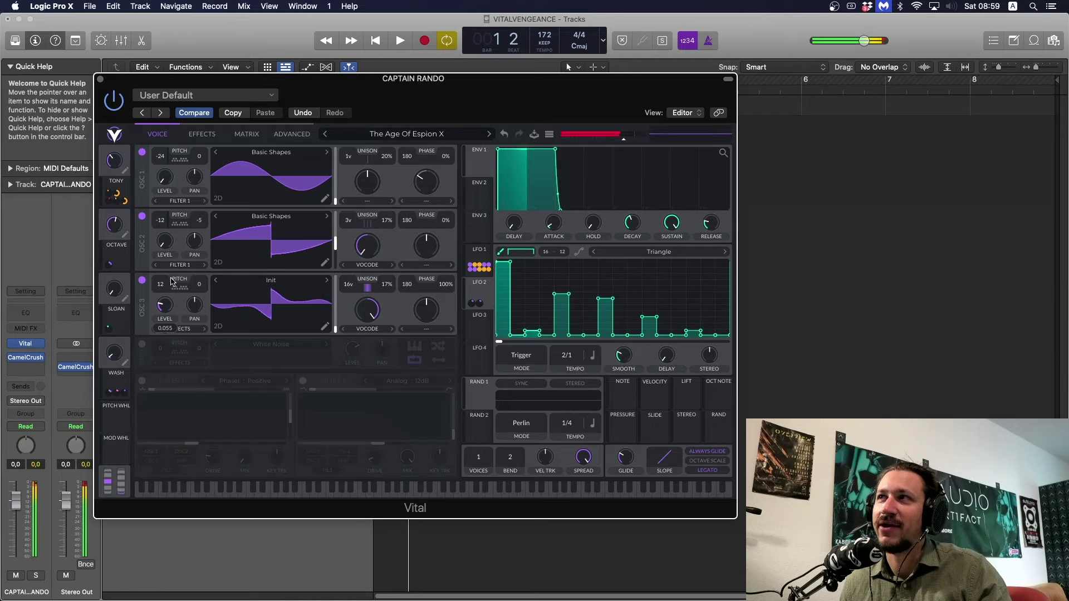
key("space")
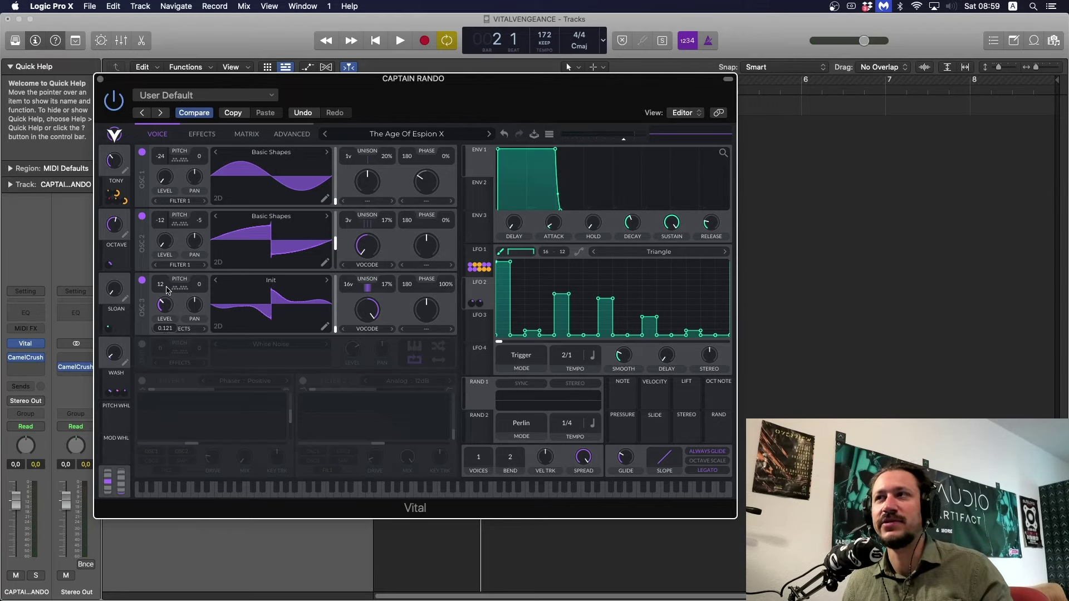
left_click_drag(167, 290, 165, 301)
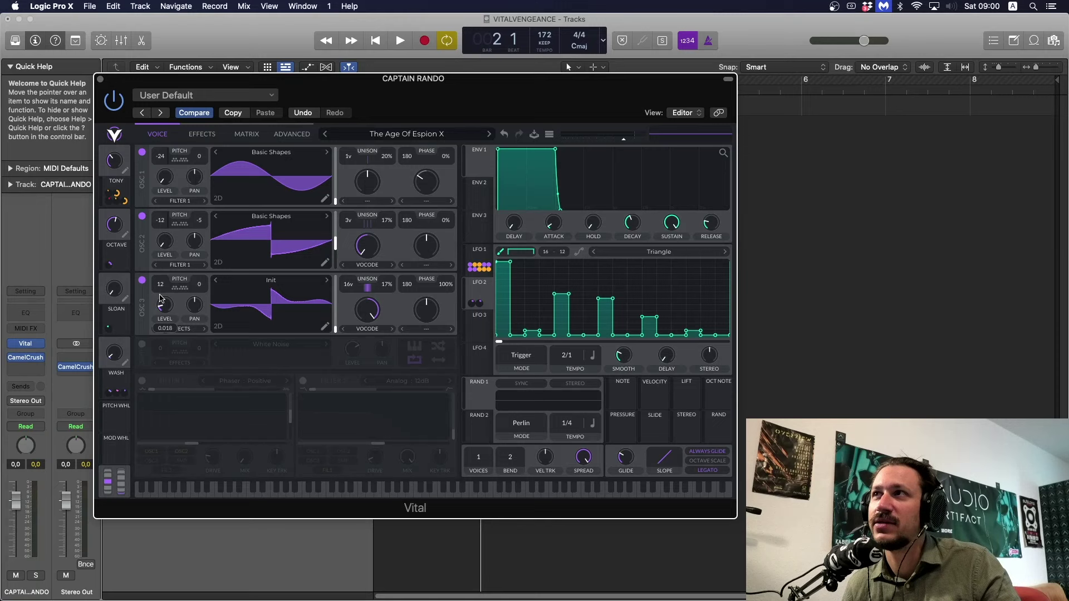
left_click_drag(160, 299, 162, 306)
key("space")
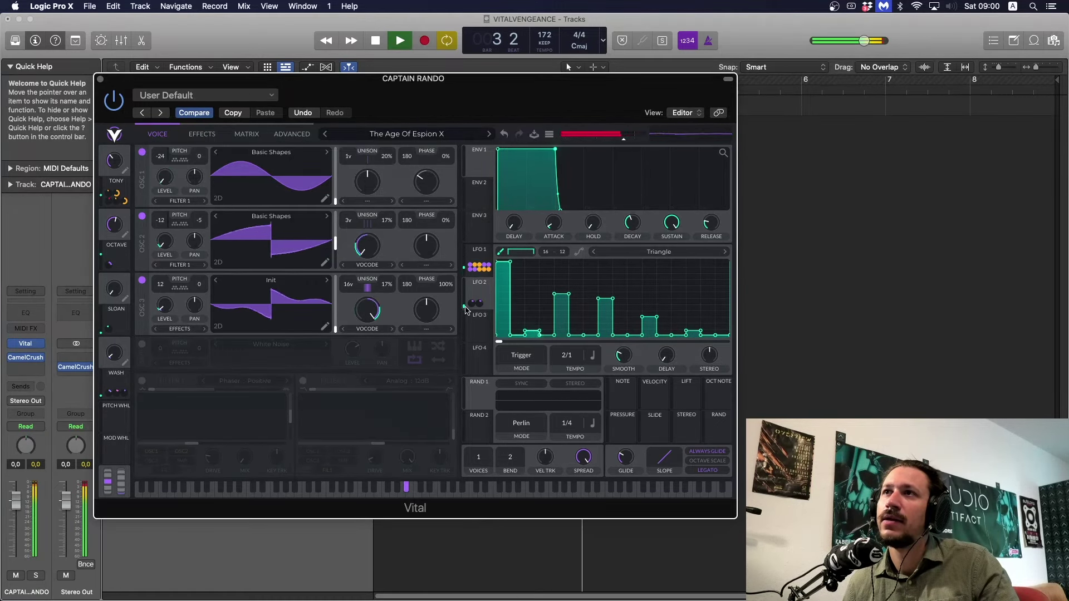
Stop the arp playback.
key("space")
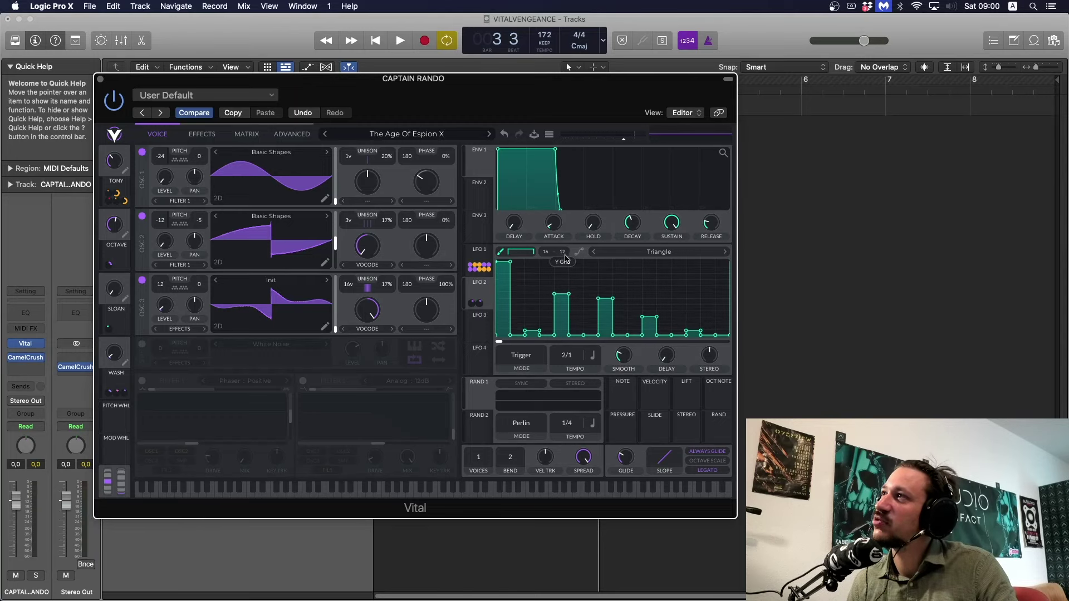
Choose the Step paint pattern for LFO 1, paint steps, and raise the second step.
left_click(520, 252)
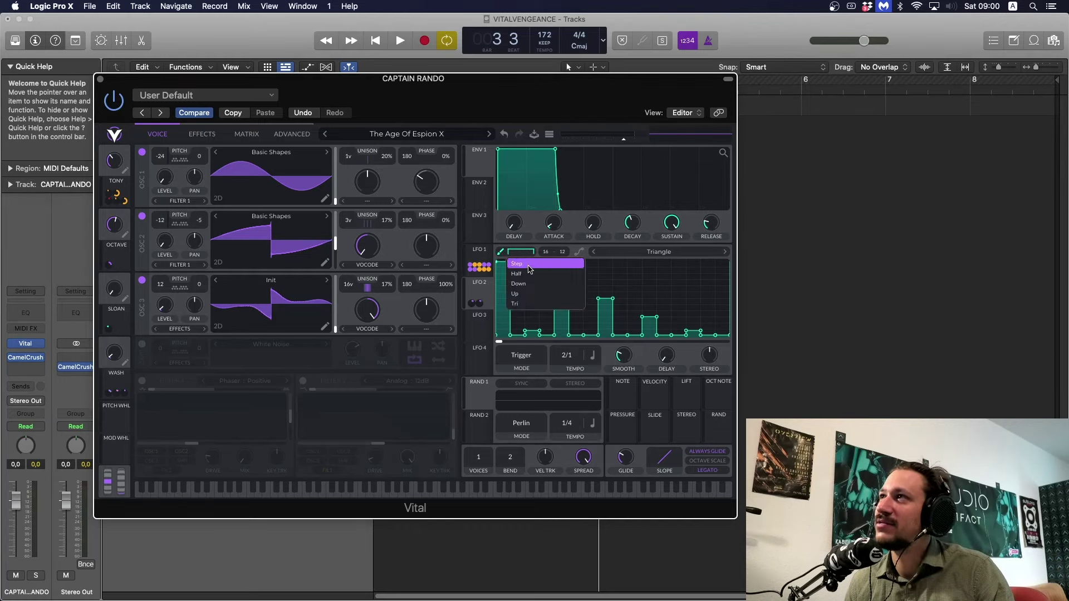
left_click(529, 265)
left_click(505, 254)
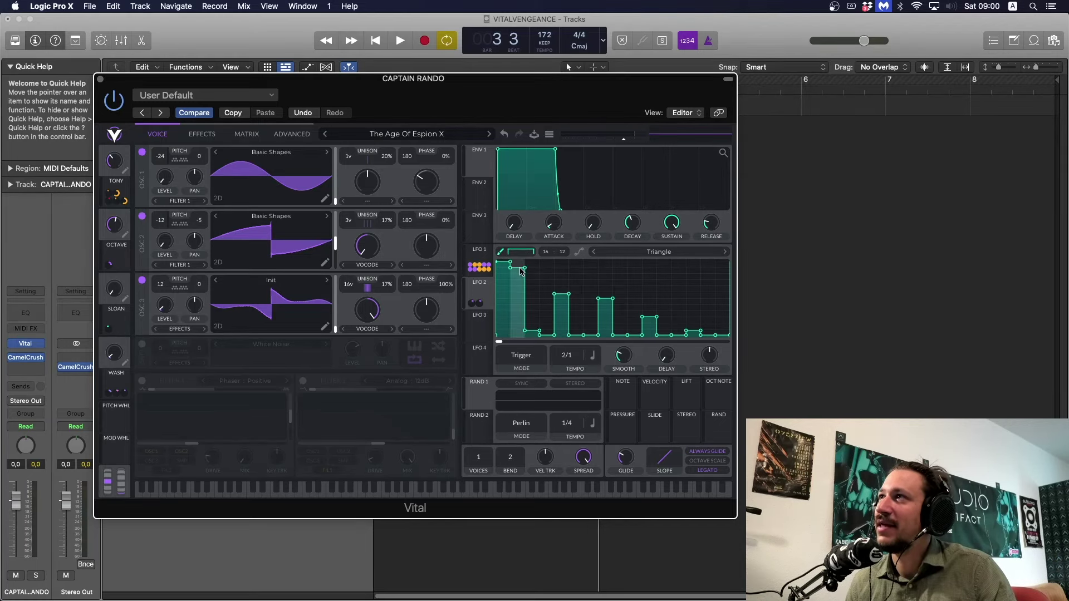
mouse_move(517, 271)
left_mouse_down()
mouse_move(531, 274)
mouse_move(532, 326)
mouse_move(517, 337)
left_mouse_up()
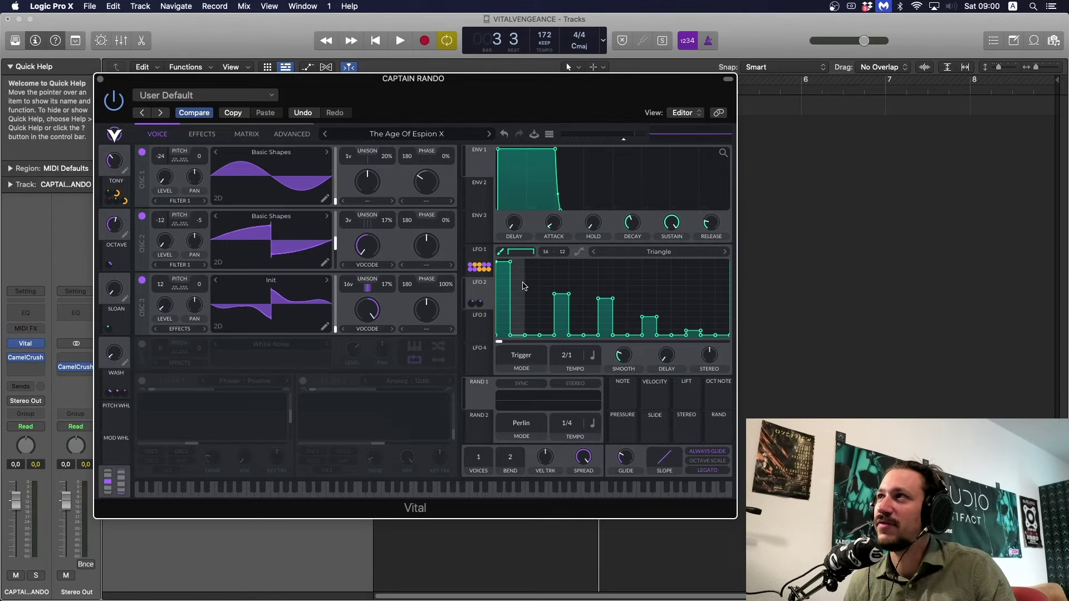
key("space")
left_click(531, 305)
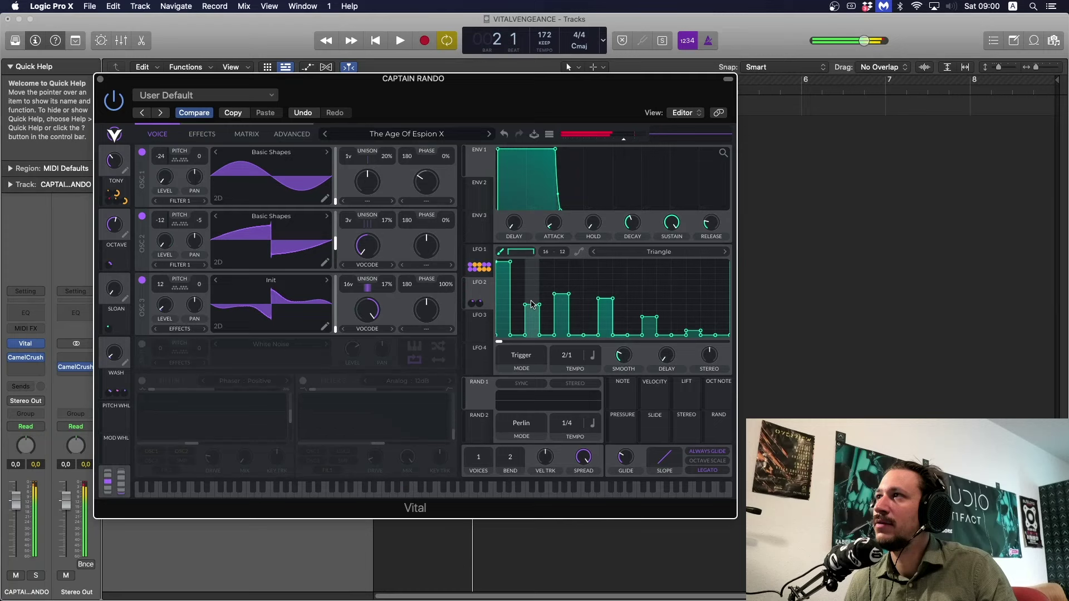
mouse_move(531, 305)
left_mouse_down()
mouse_move(564, 305)
mouse_move(558, 294)
mouse_move(561, 318)
left_mouse_up()
key("space")
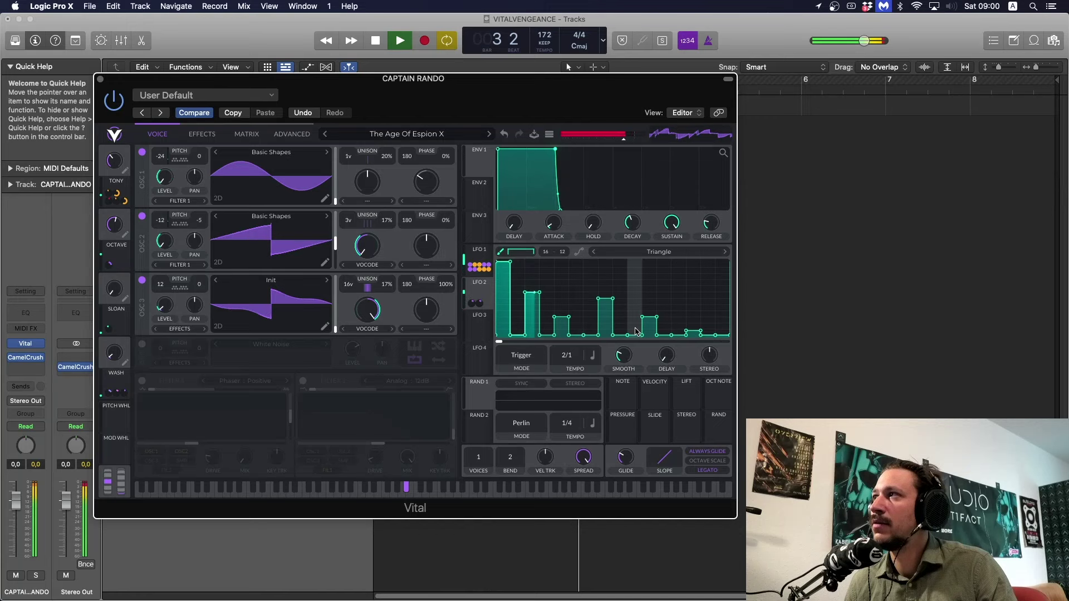
key("space")
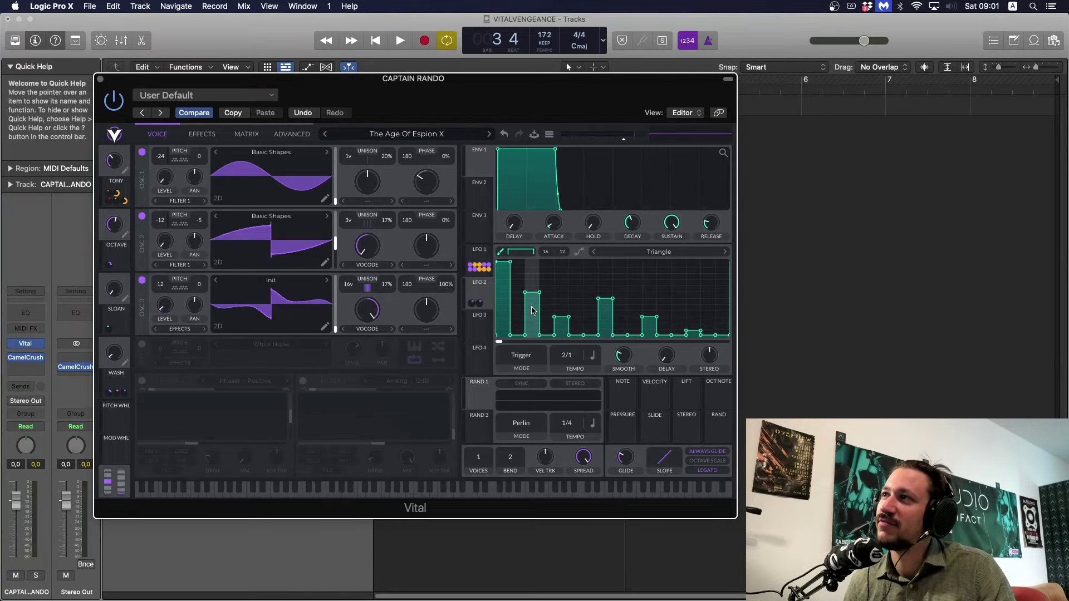
Lower the third LFO 1 step and set the second to mid height, auditioning each change.
key("space")
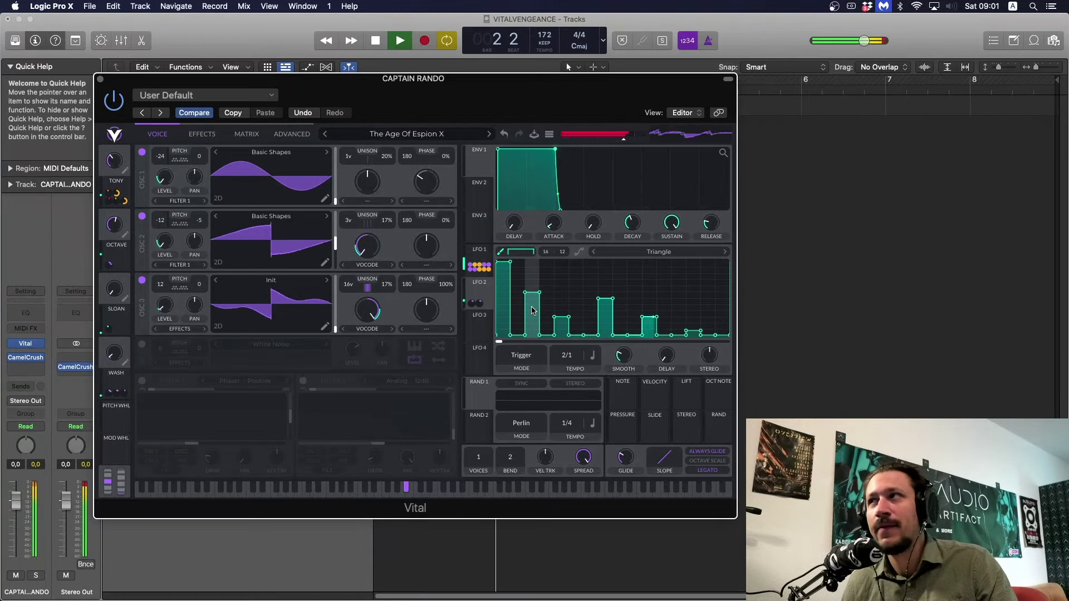
key("space")
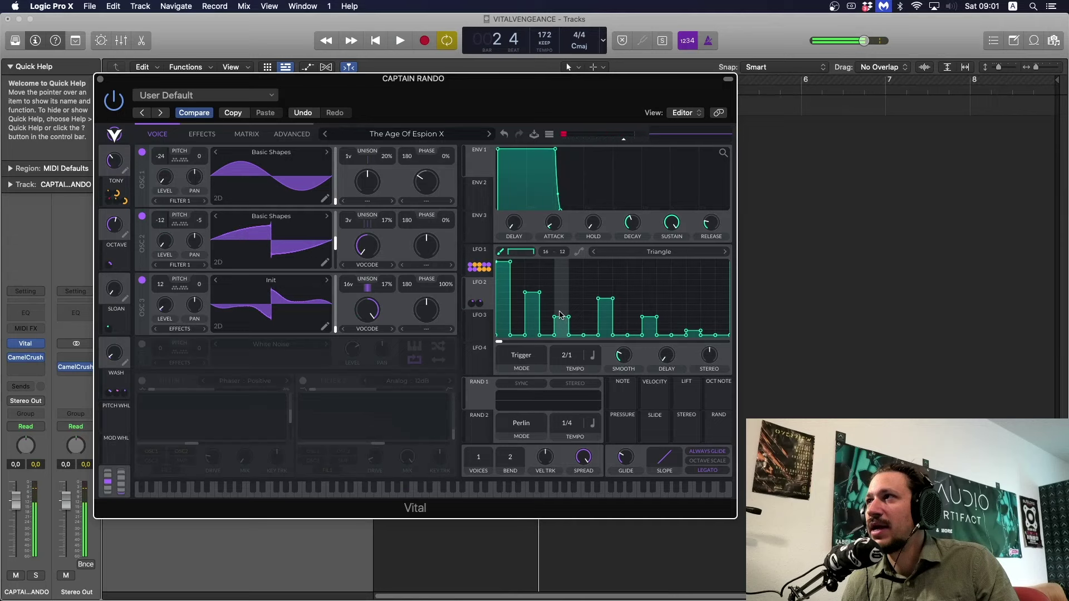
left_click(536, 300)
key("space")
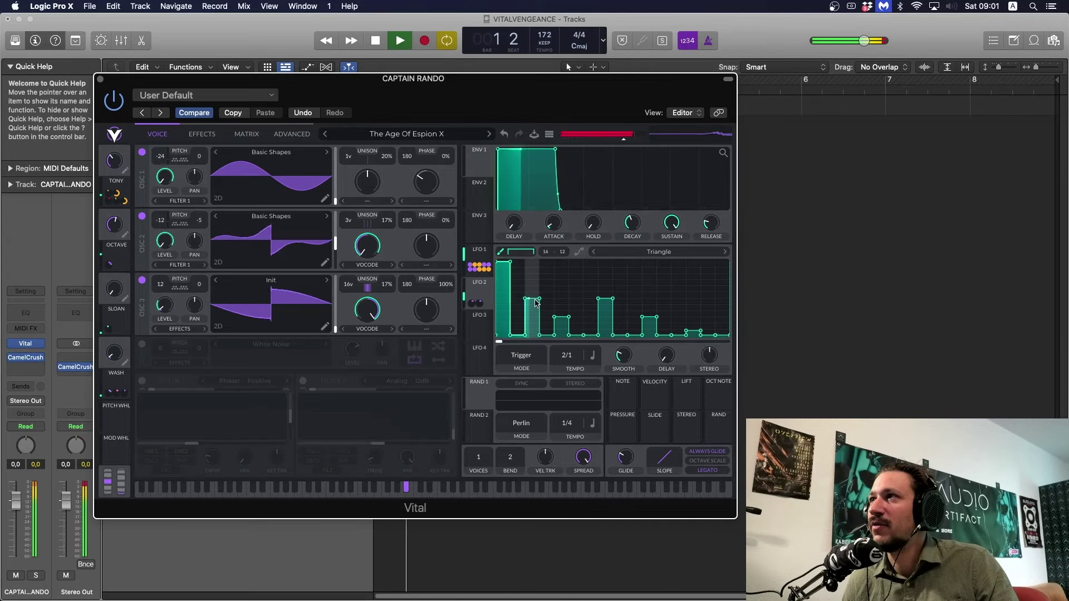
key("space")
left_click_drag(537, 302, 530, 313)
key("space")
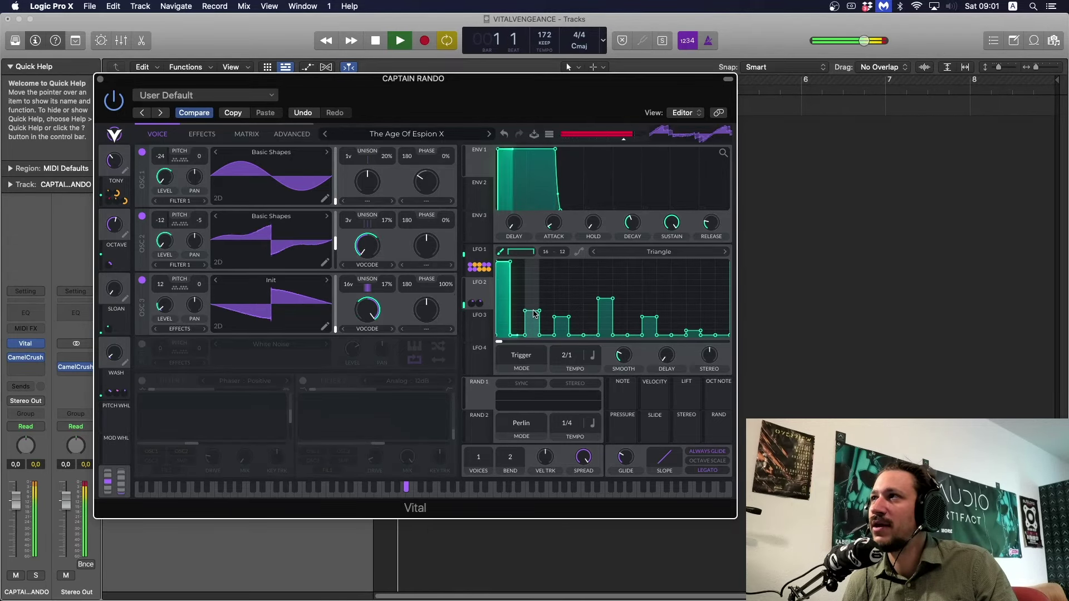
key("space")
key("space")
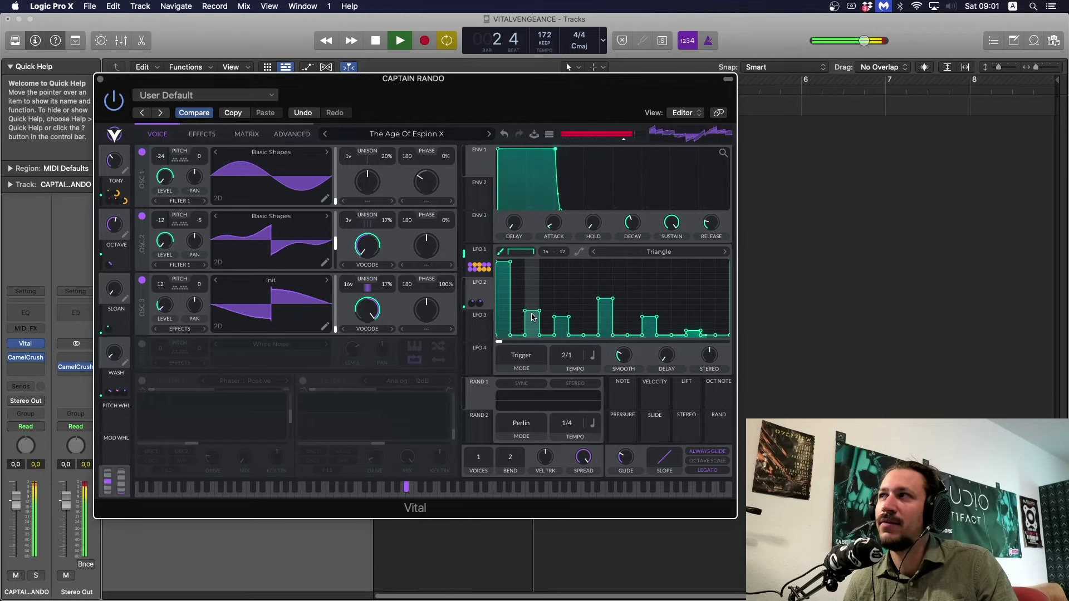
key("space")
left_click_drag(532, 307, 534, 295)
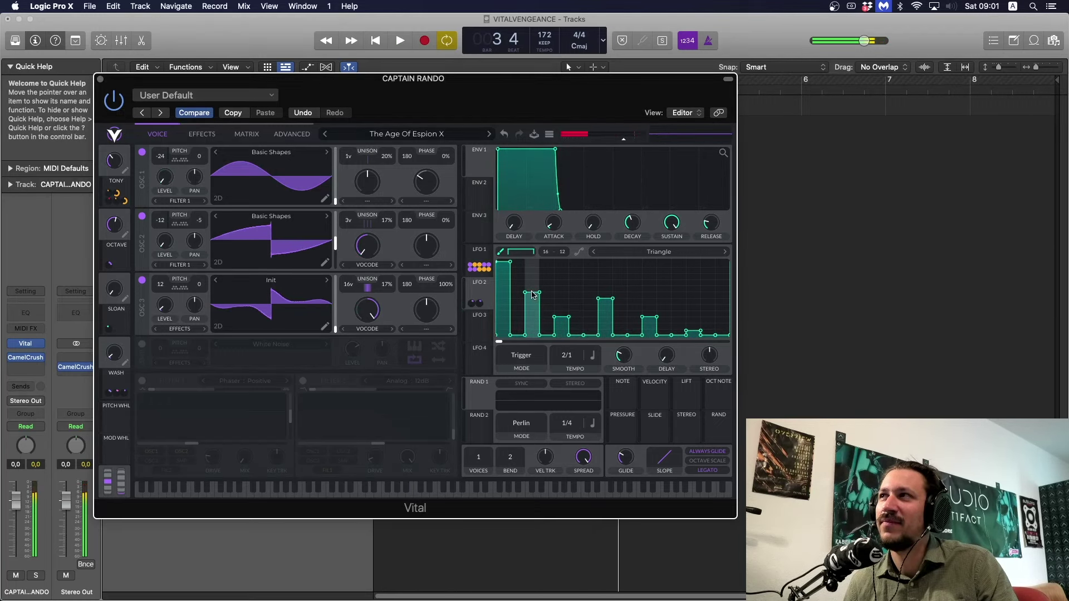
key("space")
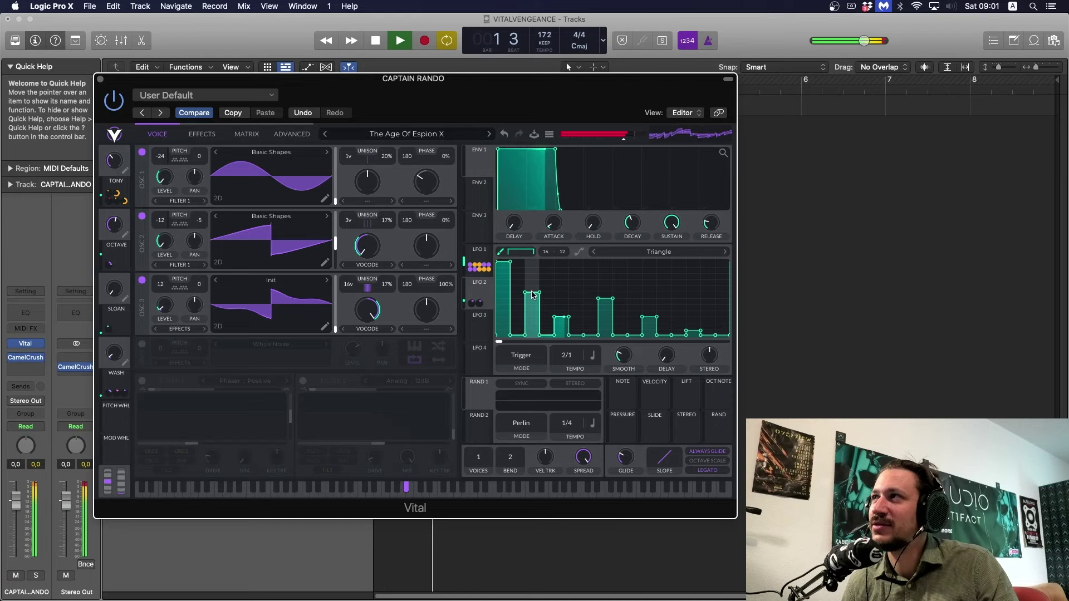
key("space")
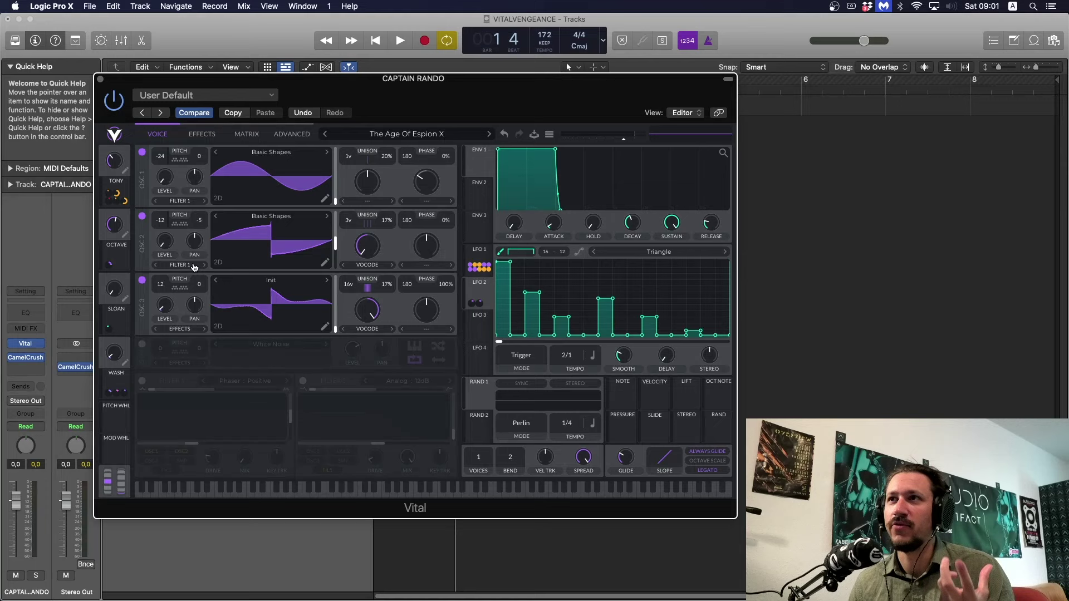
Switch on Filter 1 as a Positive phaser and route LFO 1 to its mix.
left_click(142, 382)
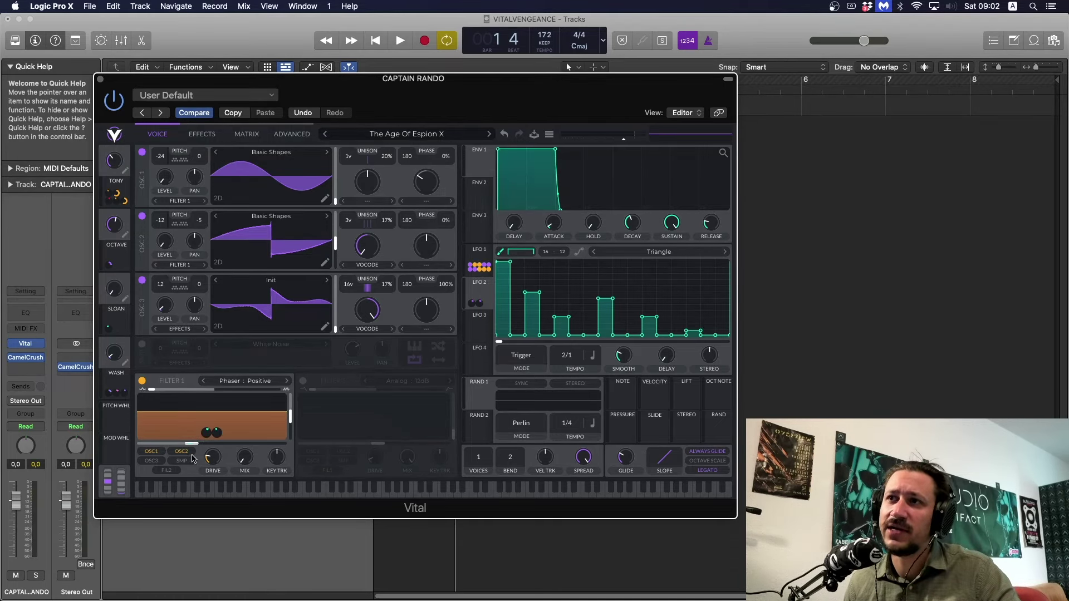
left_click_drag(215, 460, 245, 480)
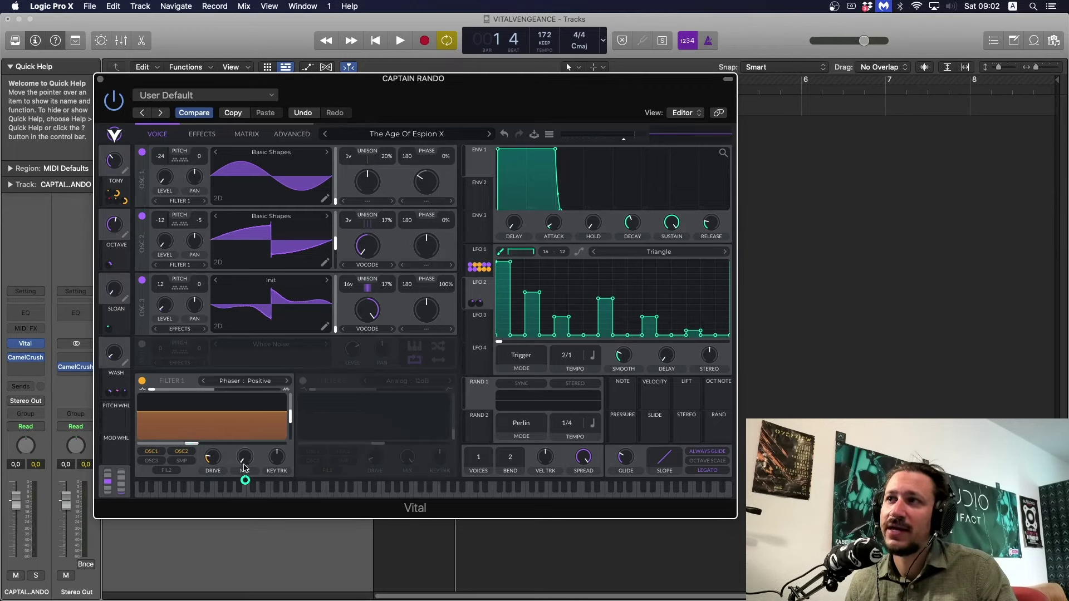
key("space")
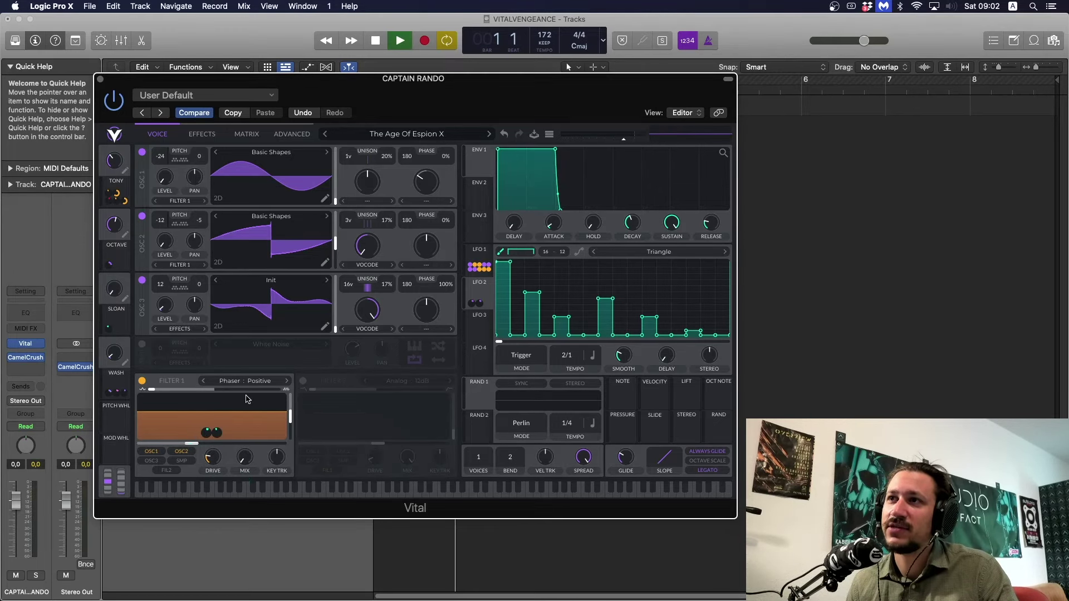
mouse_move(209, 437)
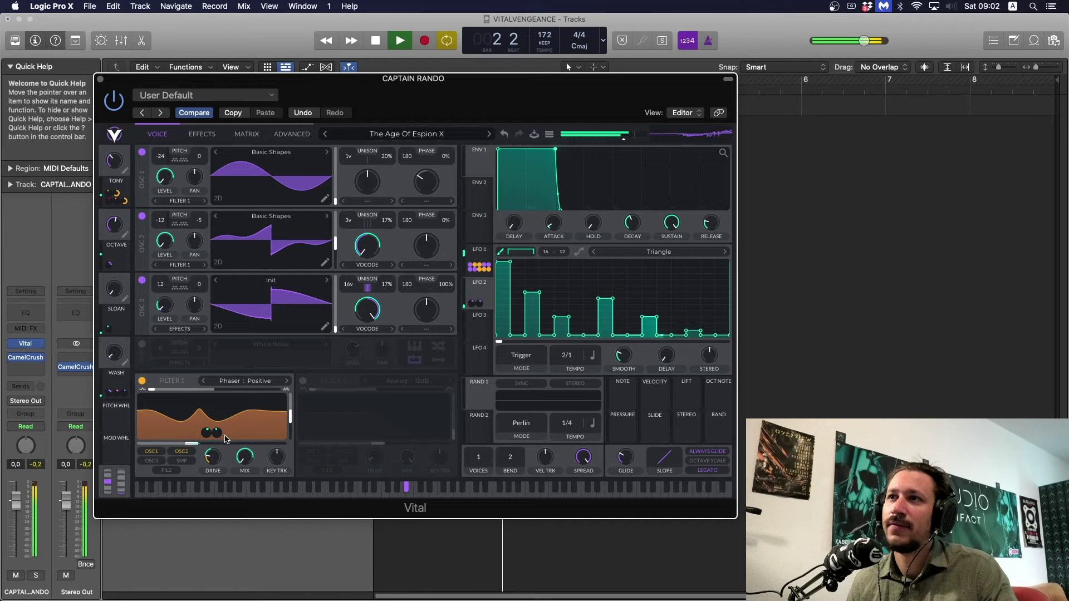
key("space")
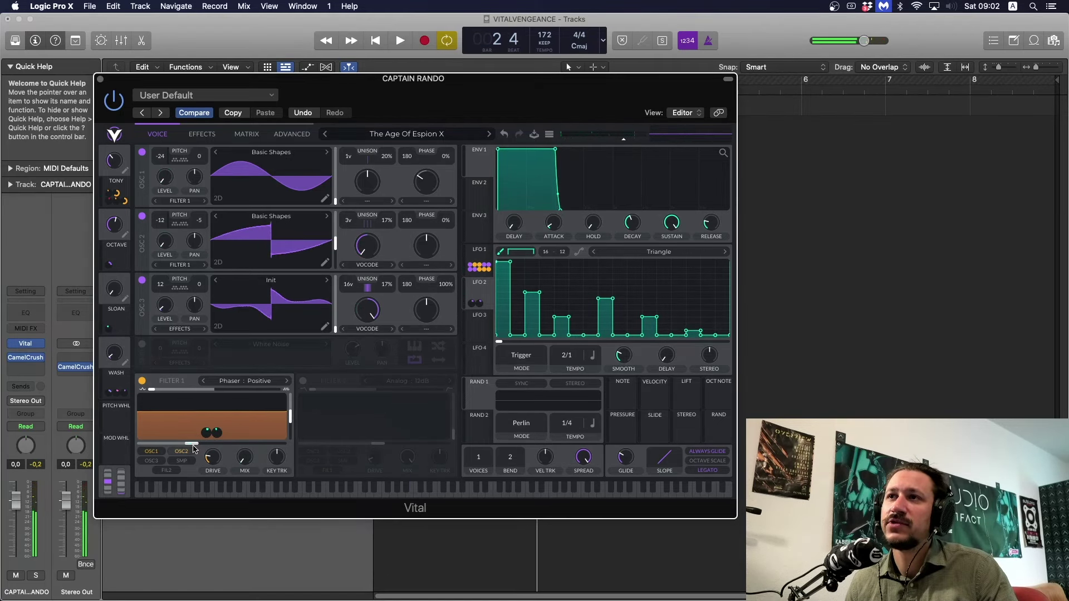
Play the arp while bypassing and re-enabling Filter 1 to compare the phaser.
key("space")
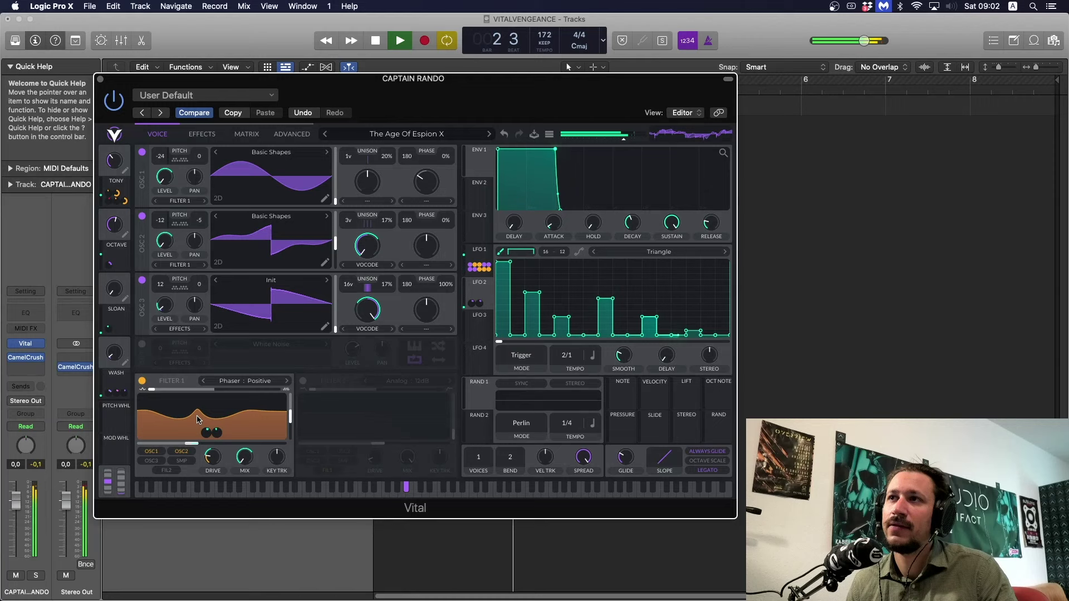
key("space")
left_click(142, 382)
key("space")
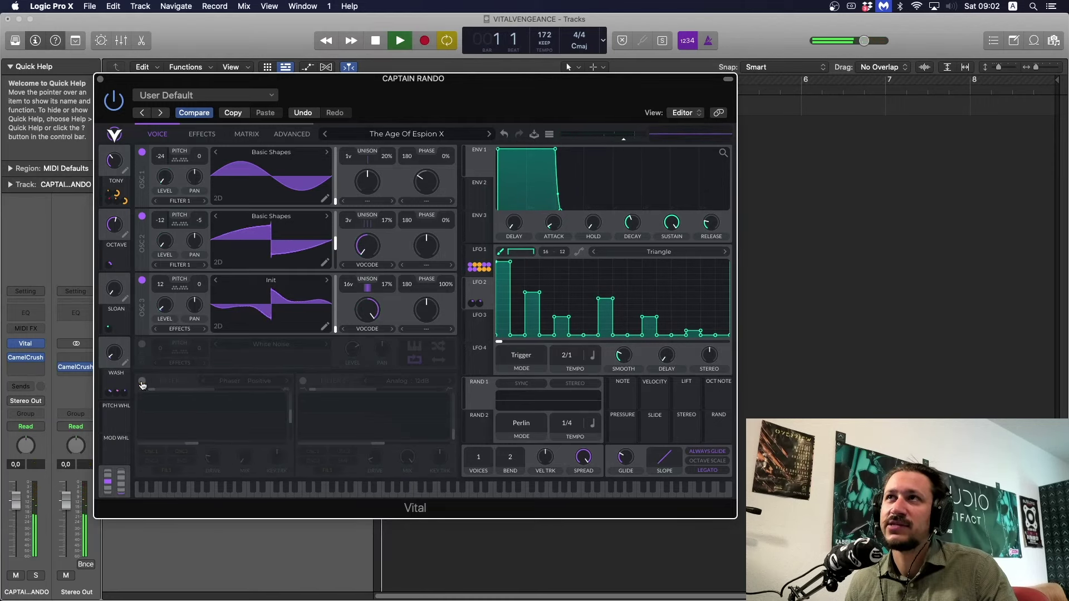
left_click(142, 382)
key("space")
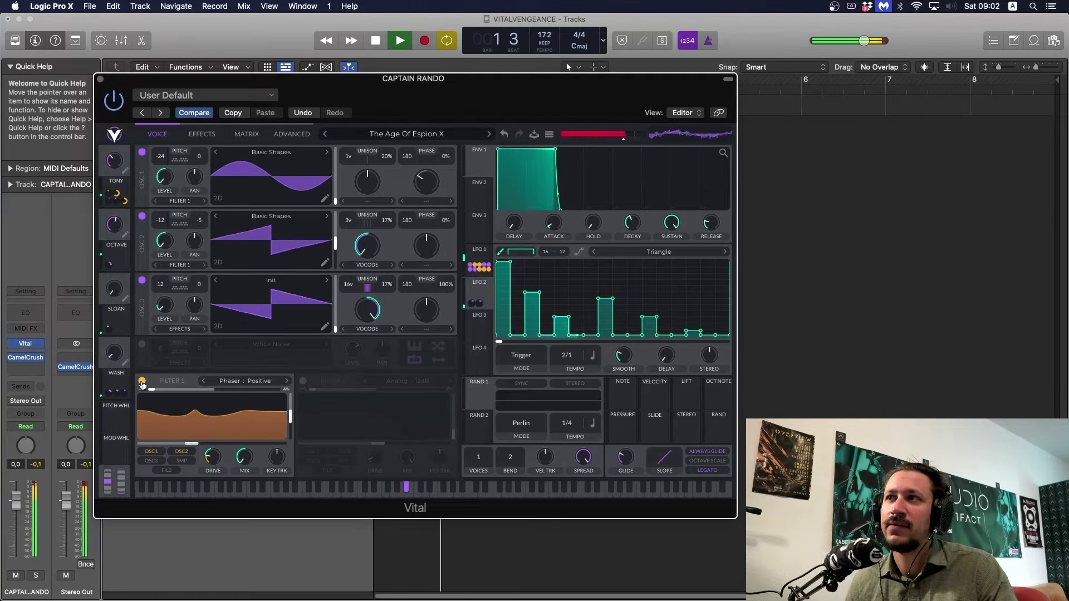
mouse_move(170, 314)
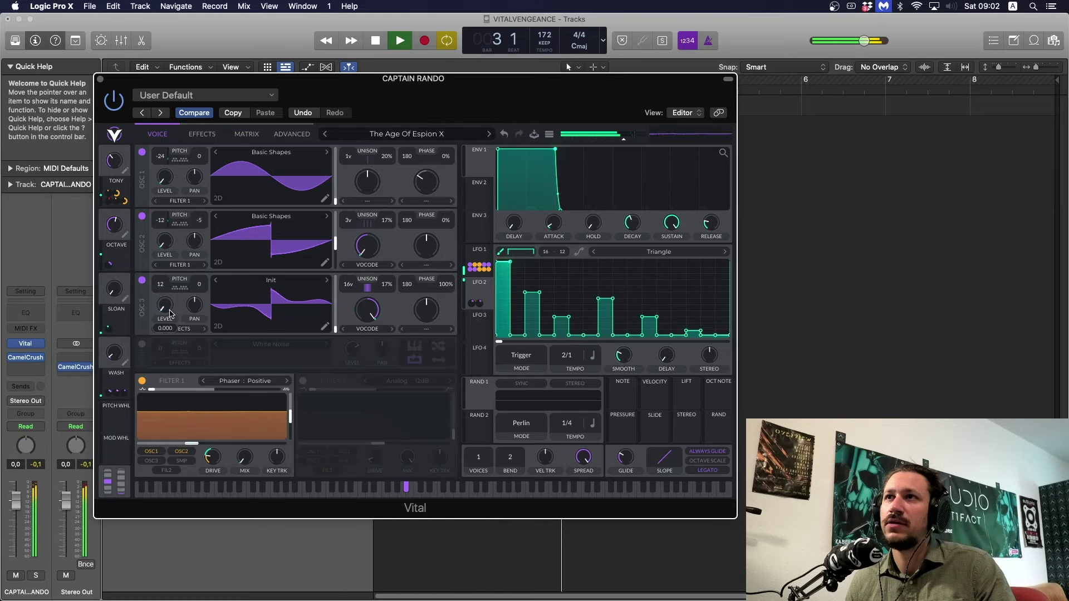
key("space")
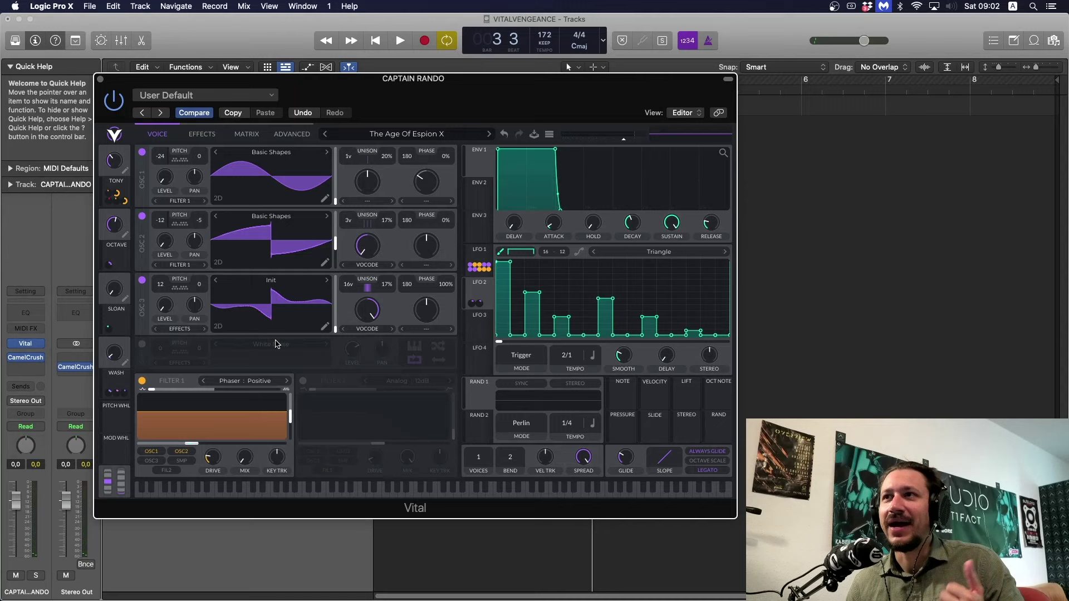
key("space")
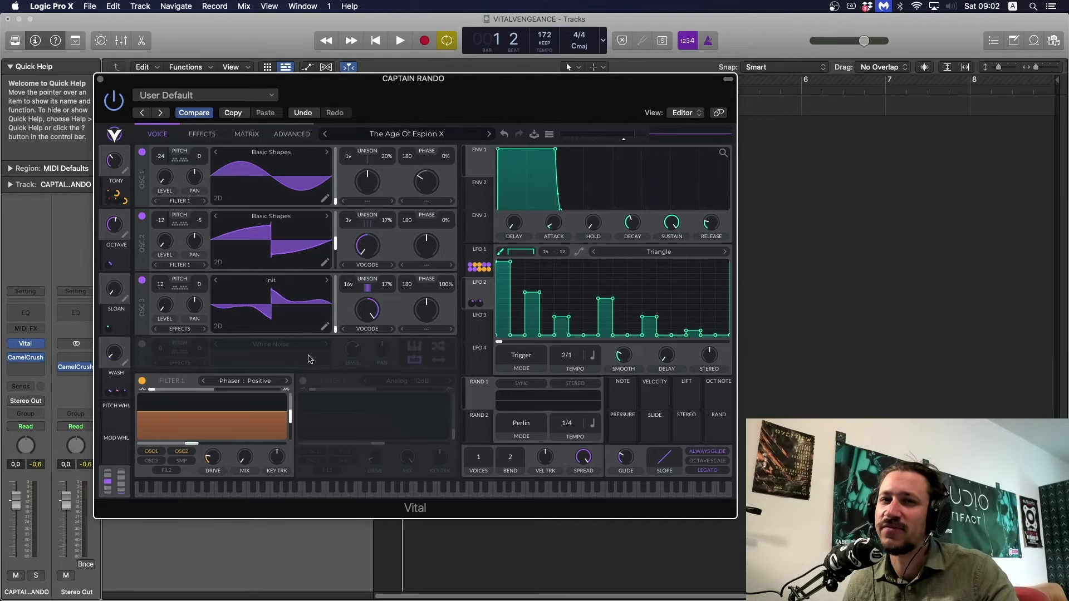
Turn on Filter 2, feed Filter 1 into it, and modulate its cutoff with LFO 1.
left_click(303, 381)
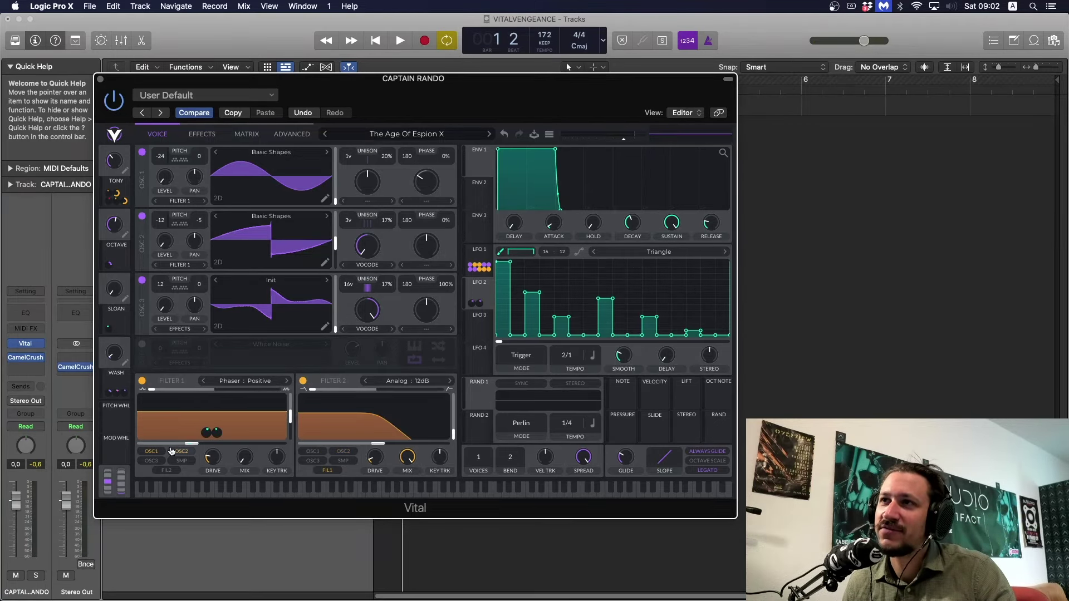
left_click(337, 473)
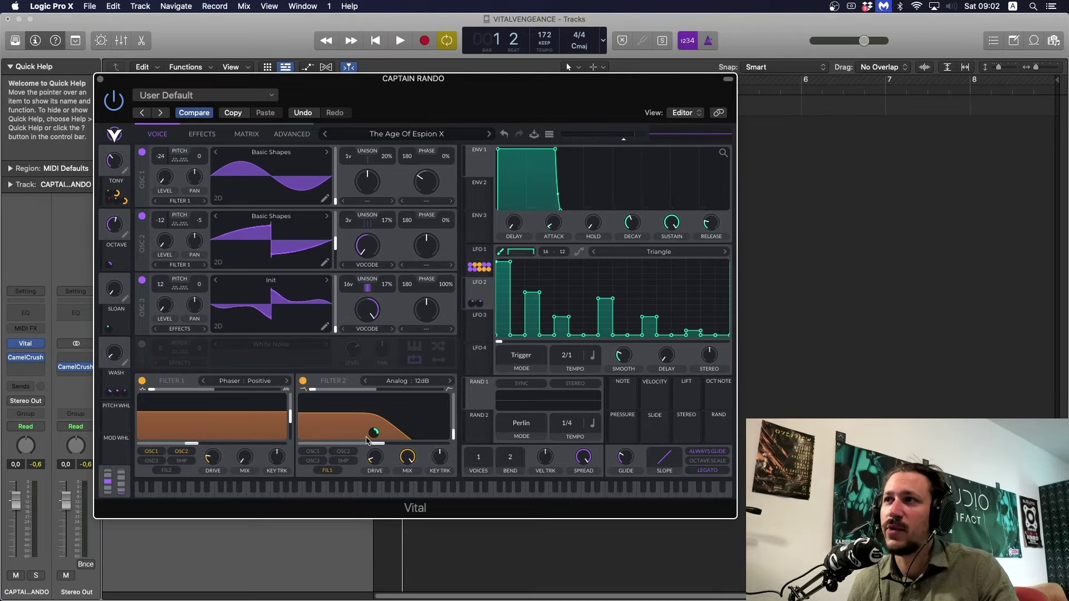
left_click_drag(369, 440, 373, 438)
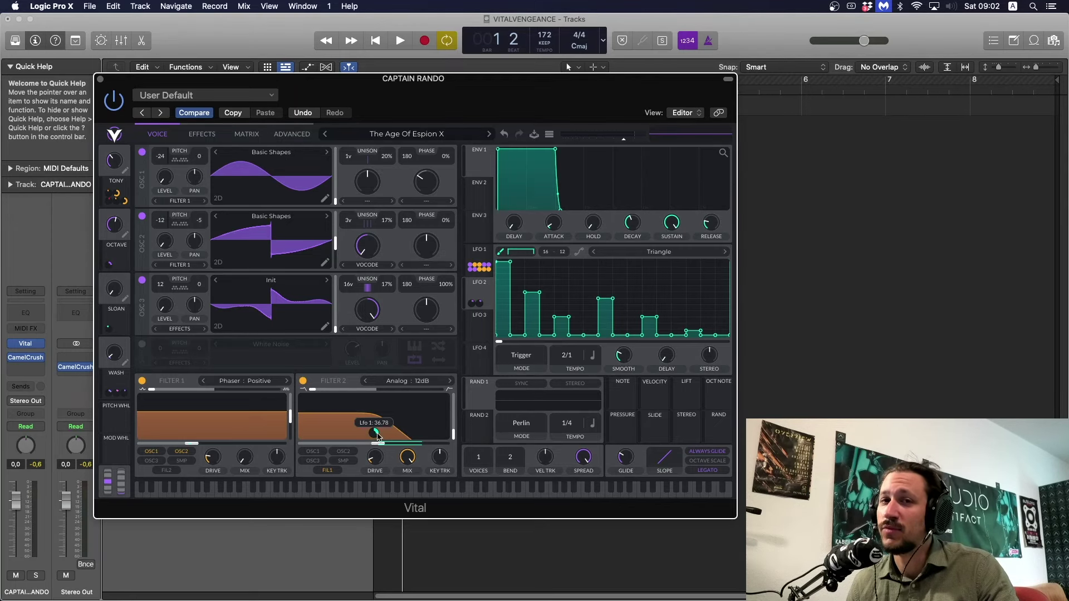
key("space")
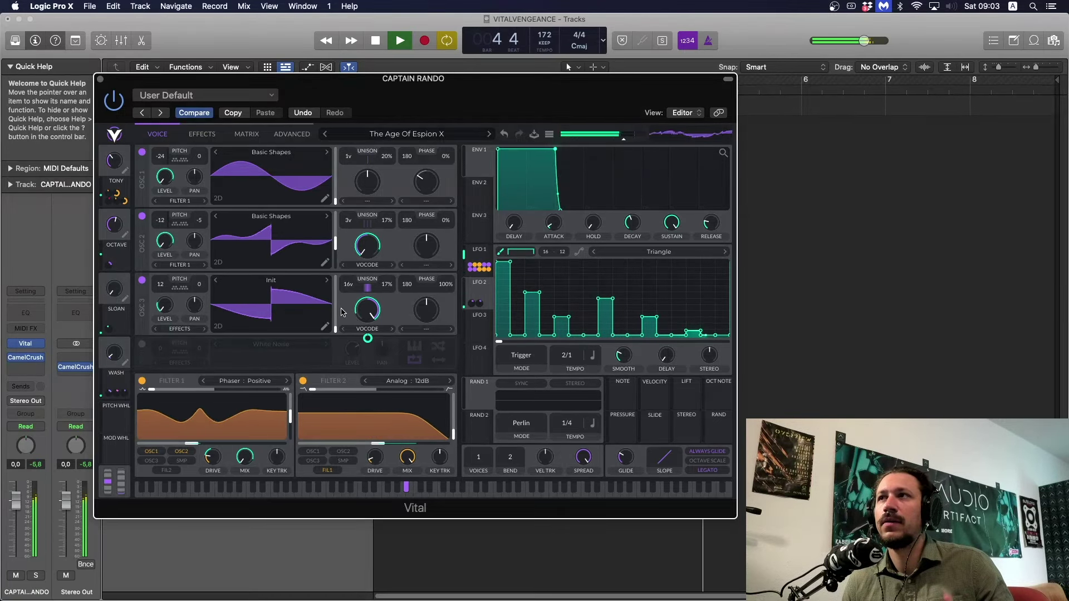
key("space")
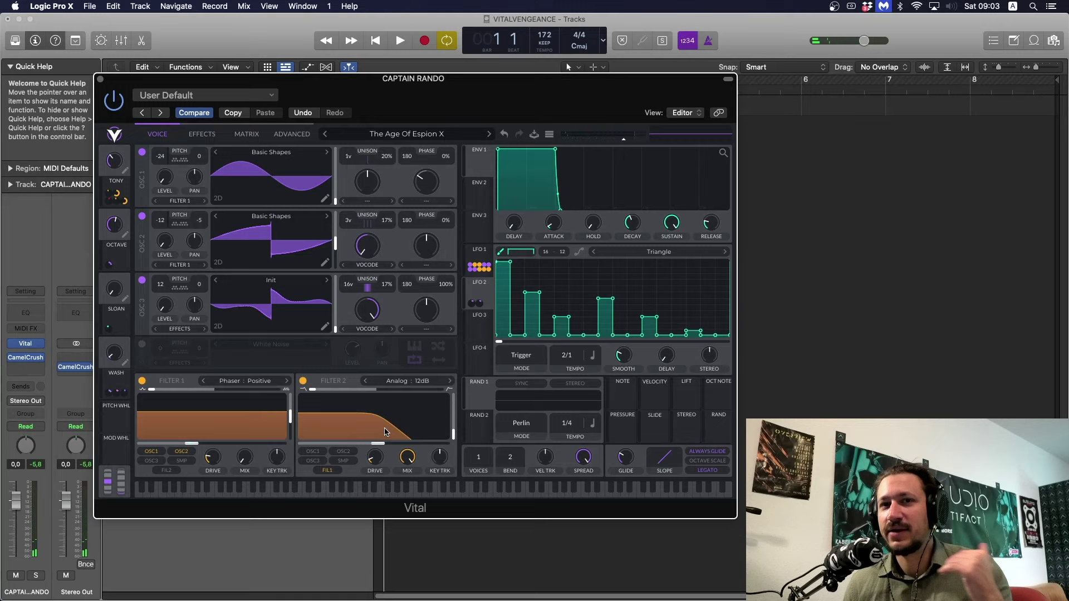
Bring up LFO 1's settings and play the arp to hear the result.
left_click(480, 250)
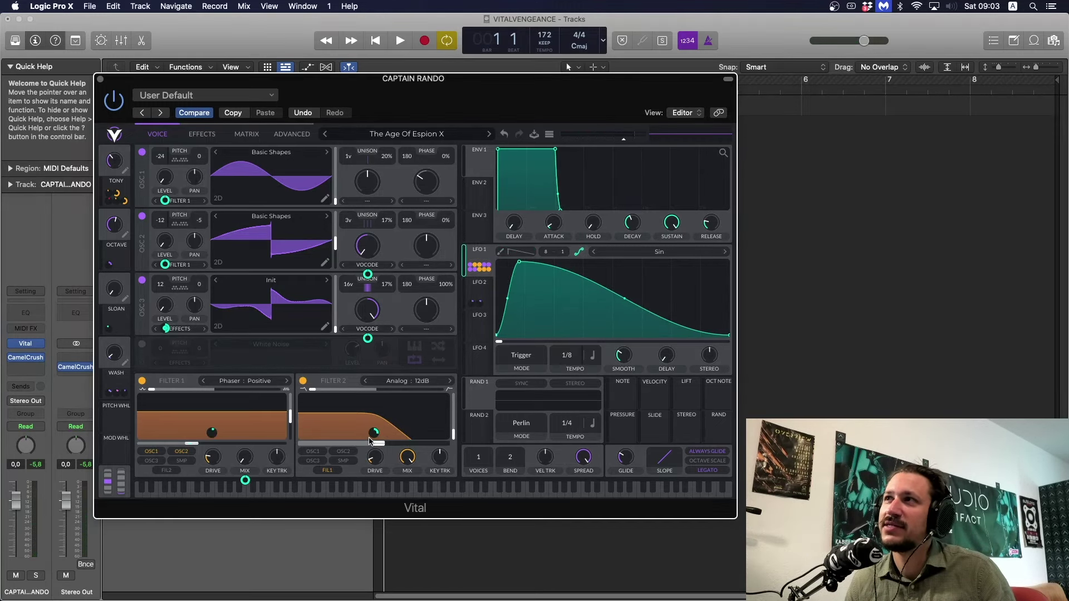
key("space")
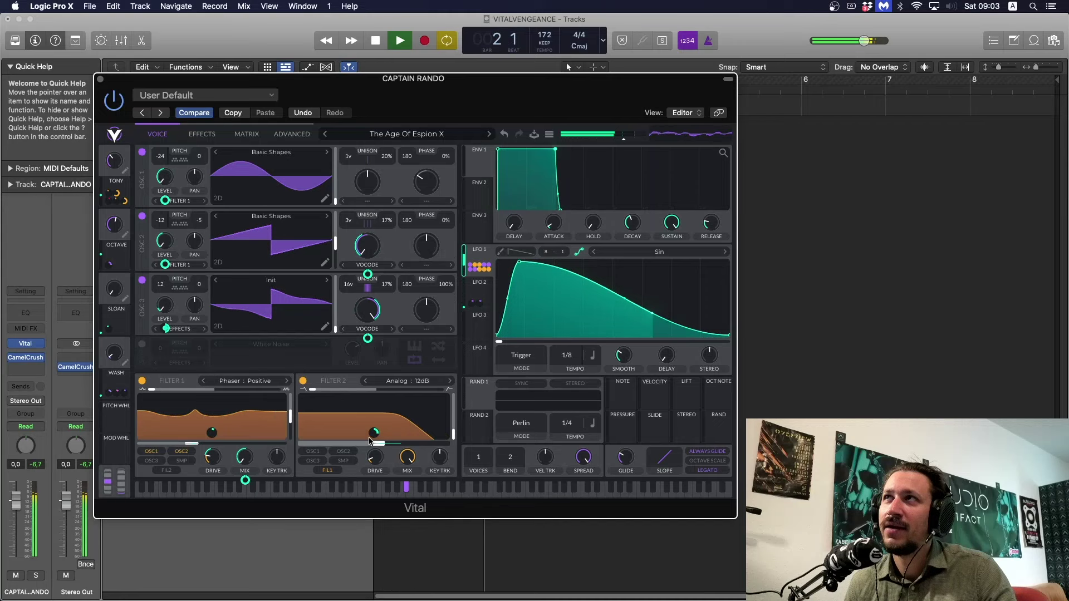
key("space")
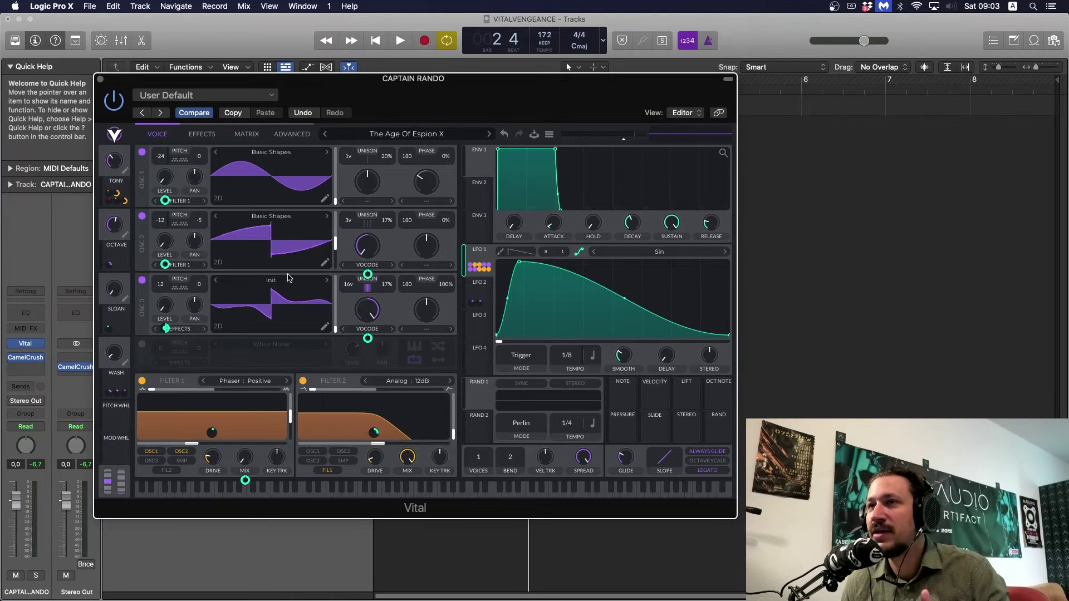
Enable the Soft Clip Distortion effect and toggle it off and on while playing to compare.
left_click(202, 134)
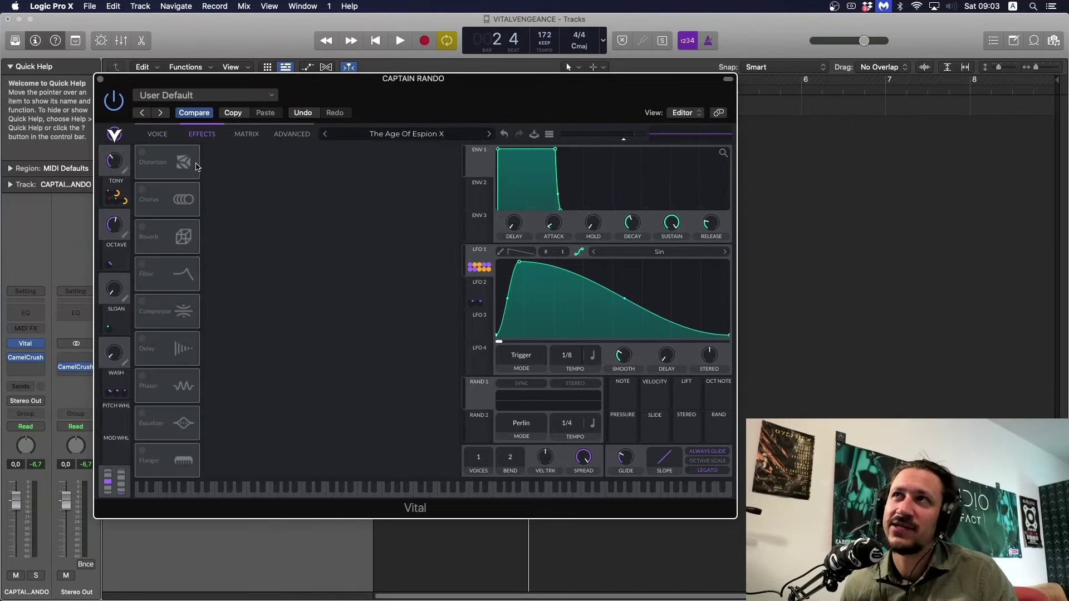
left_click(143, 151)
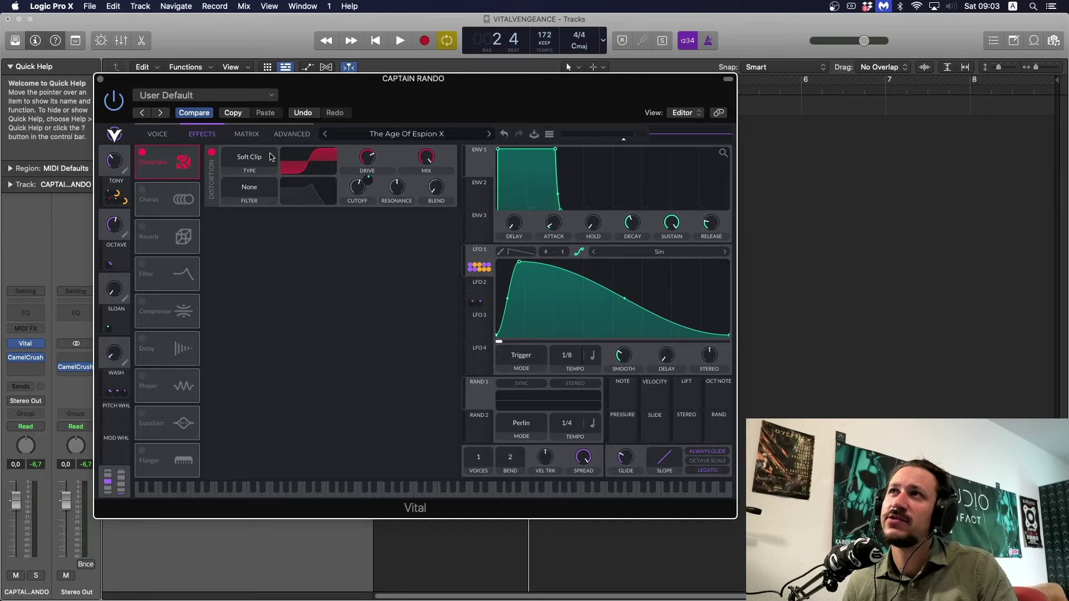
mouse_move(374, 158)
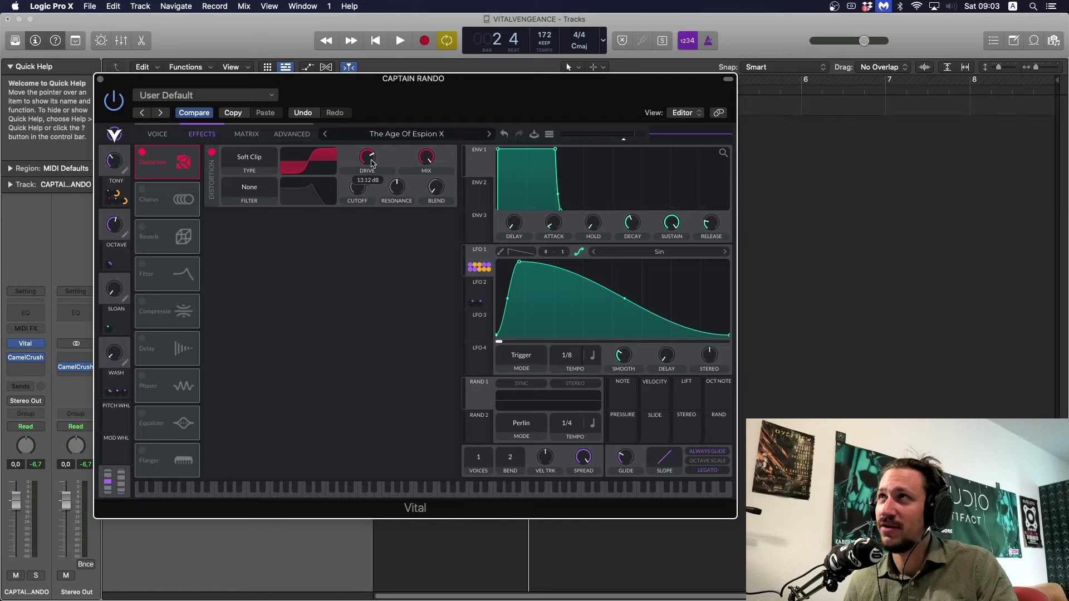
key("space")
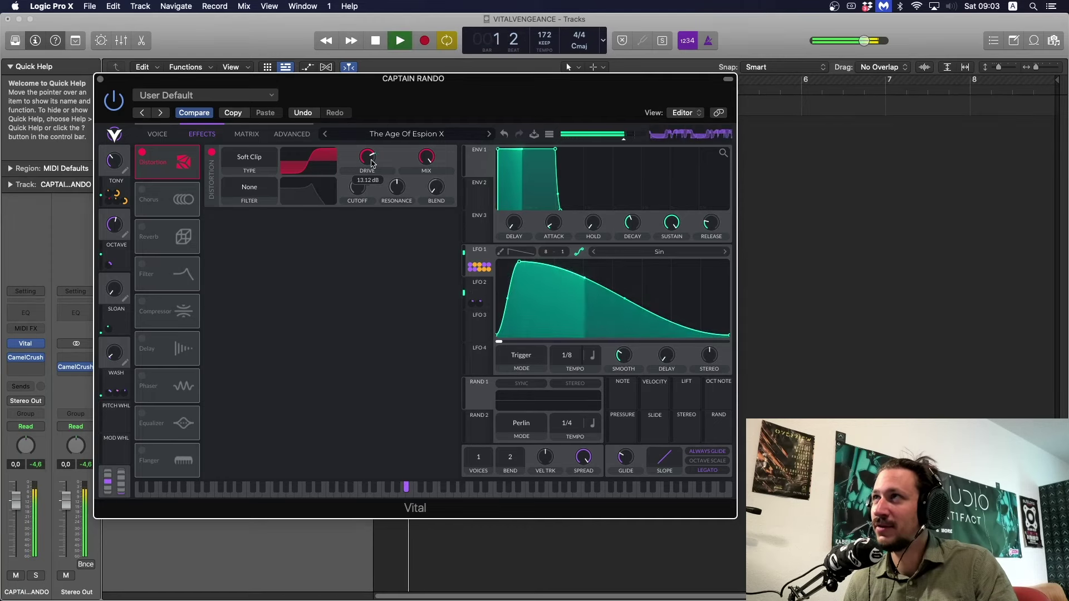
left_click(211, 152)
left_click(212, 152)
key("space")
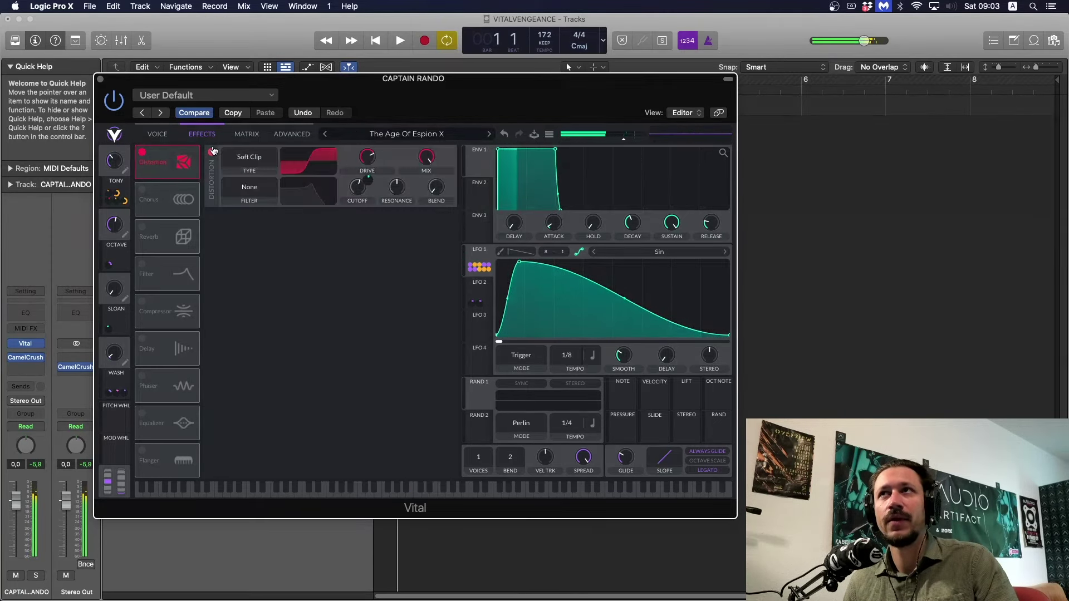
Switch back and forth between the voice page and the effects chain, then resume playback.
left_click(158, 134)
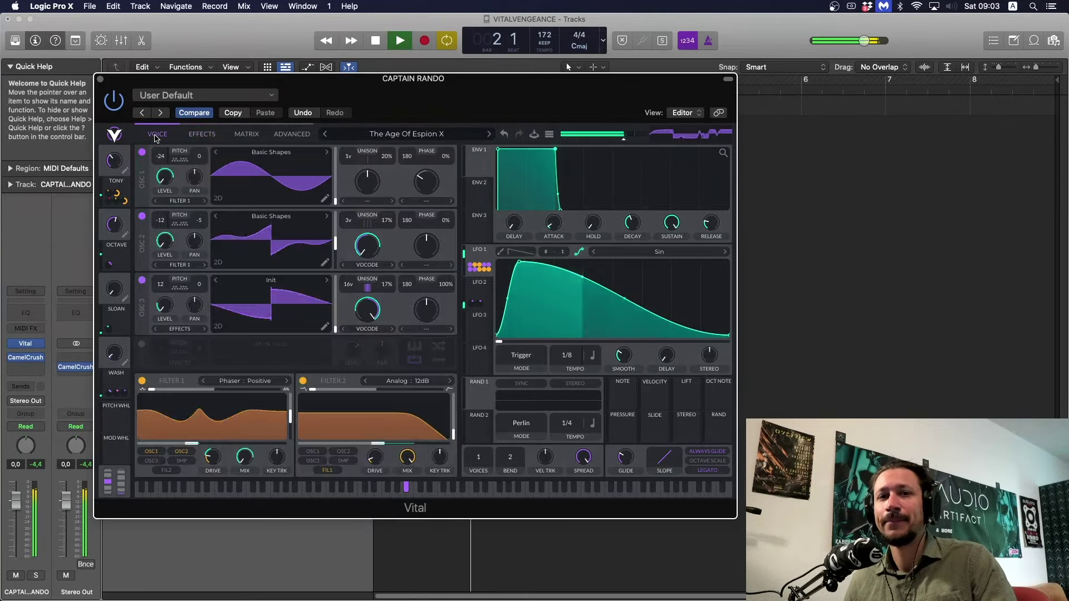
left_click(194, 139)
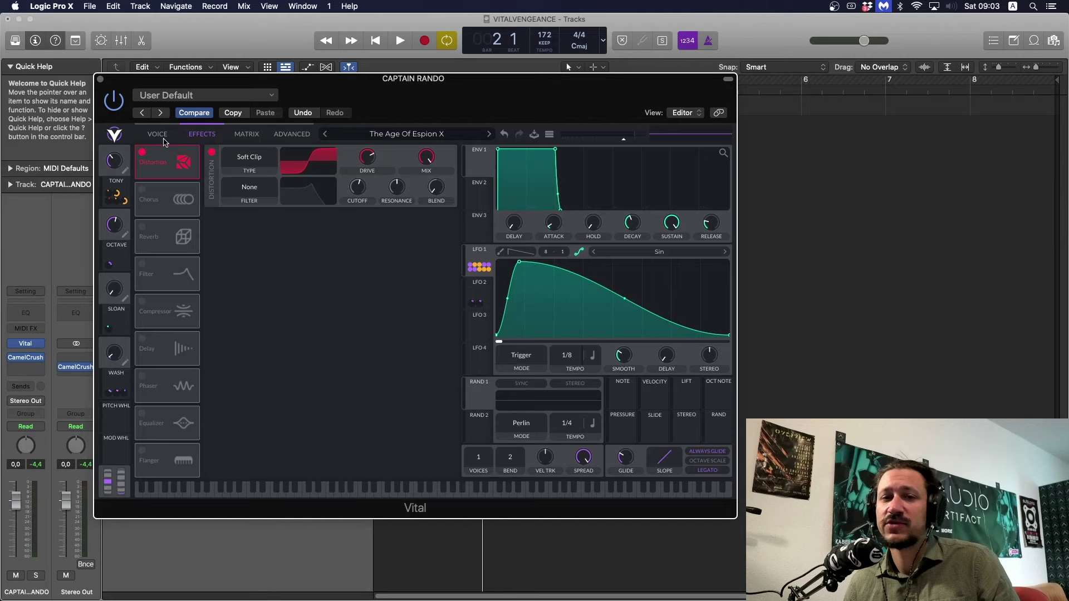
left_click(163, 140)
left_click(194, 140)
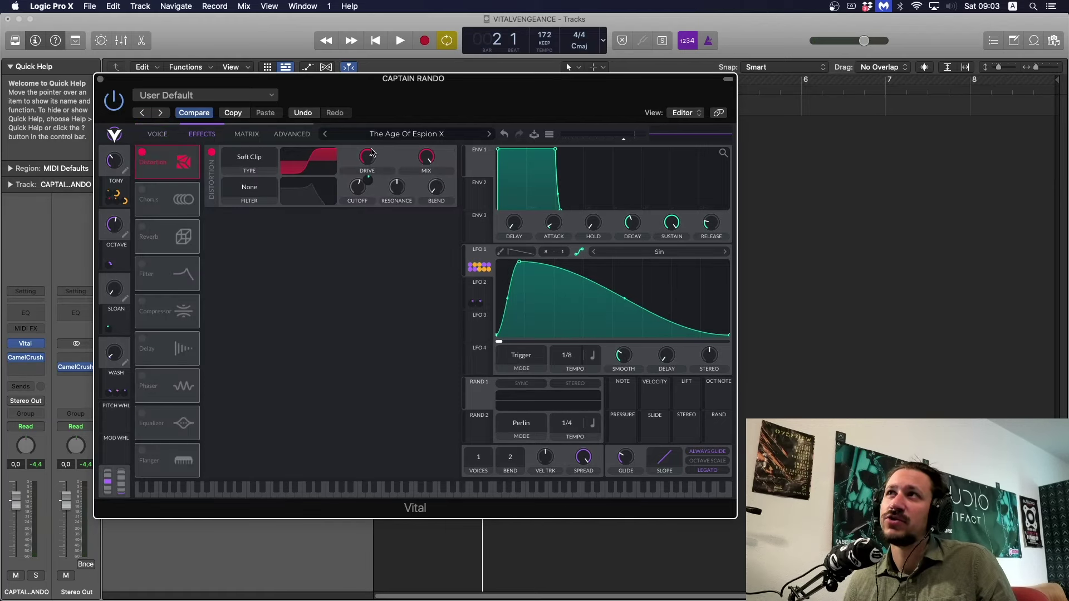
left_click(158, 137)
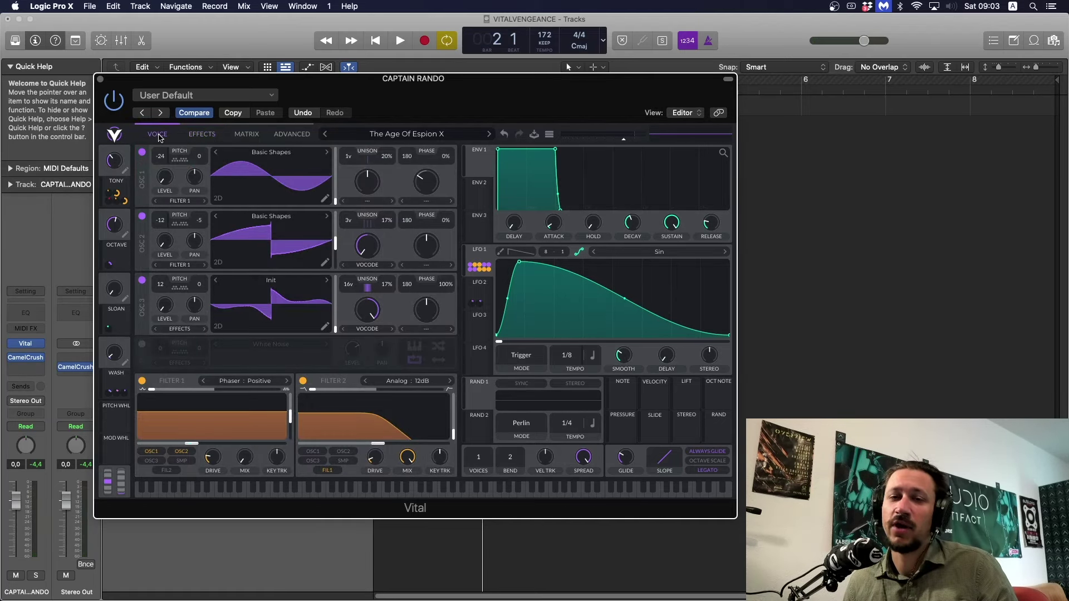
left_click(202, 134)
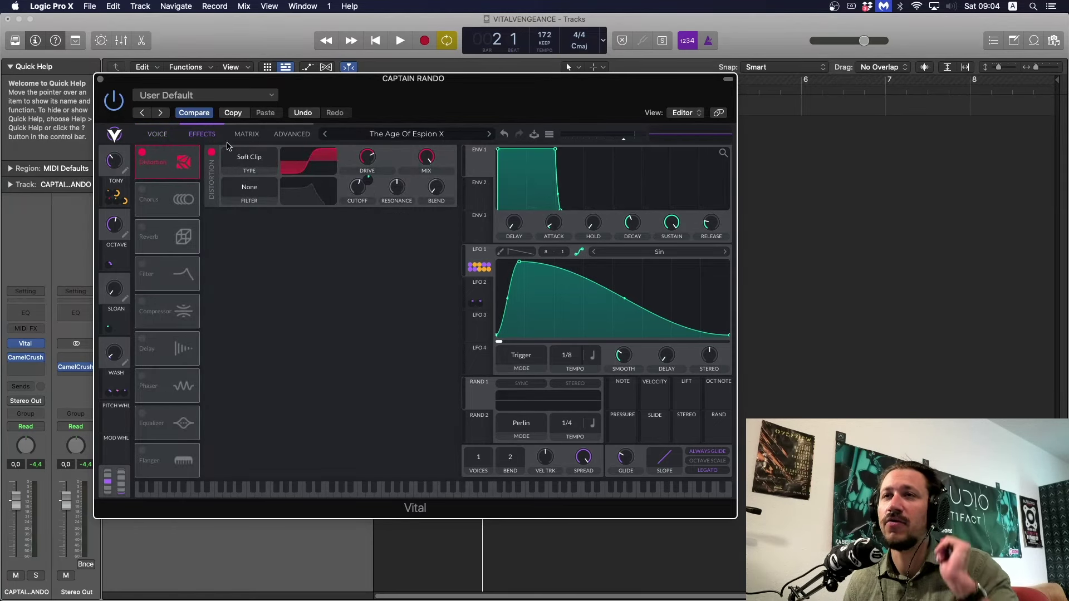
left_click(162, 138)
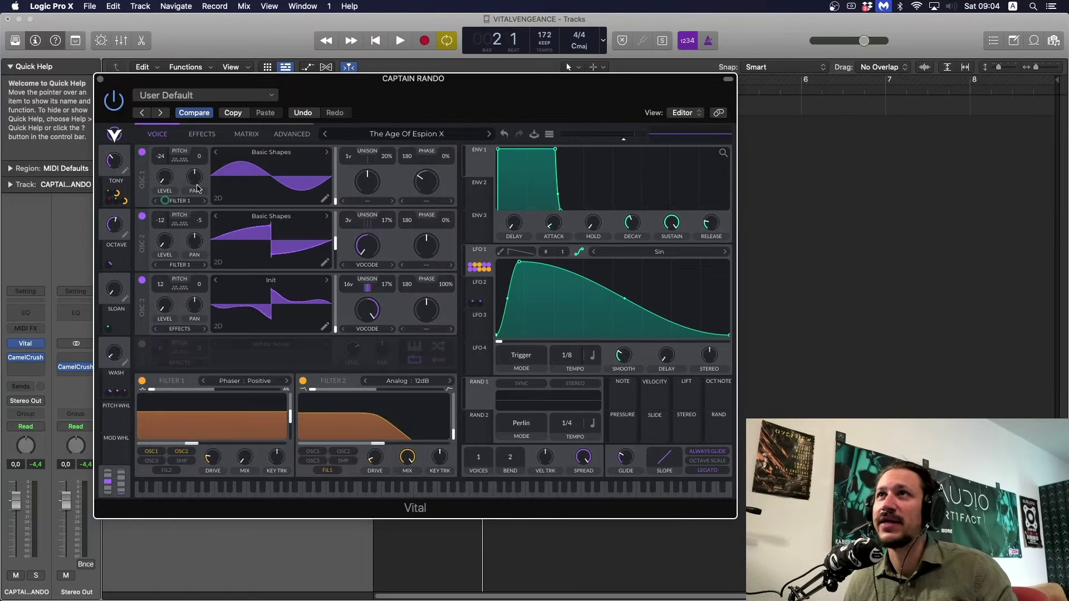
left_click(210, 134)
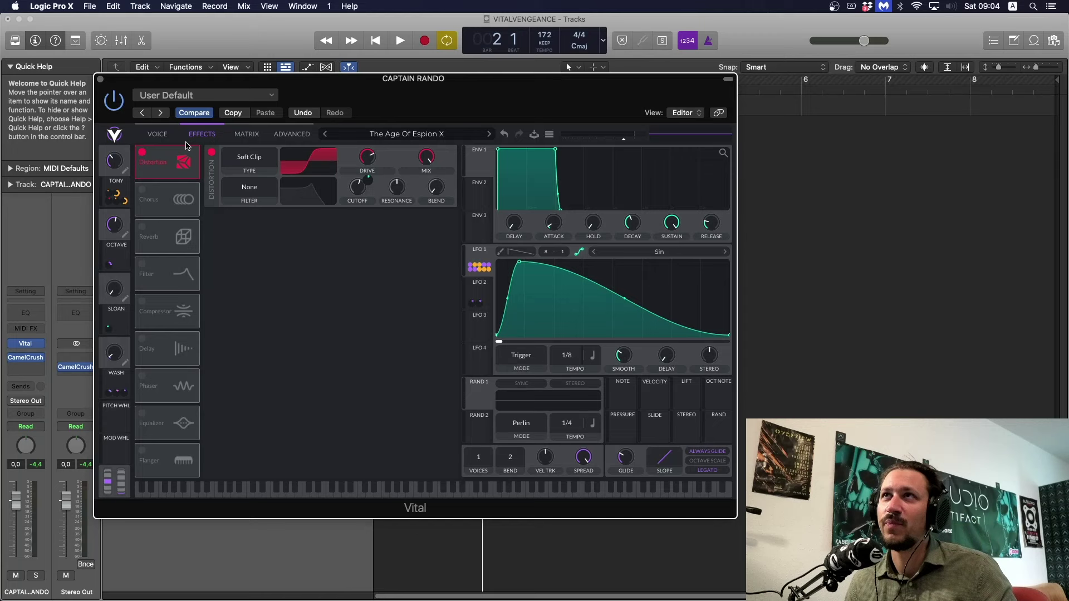
left_click(160, 134)
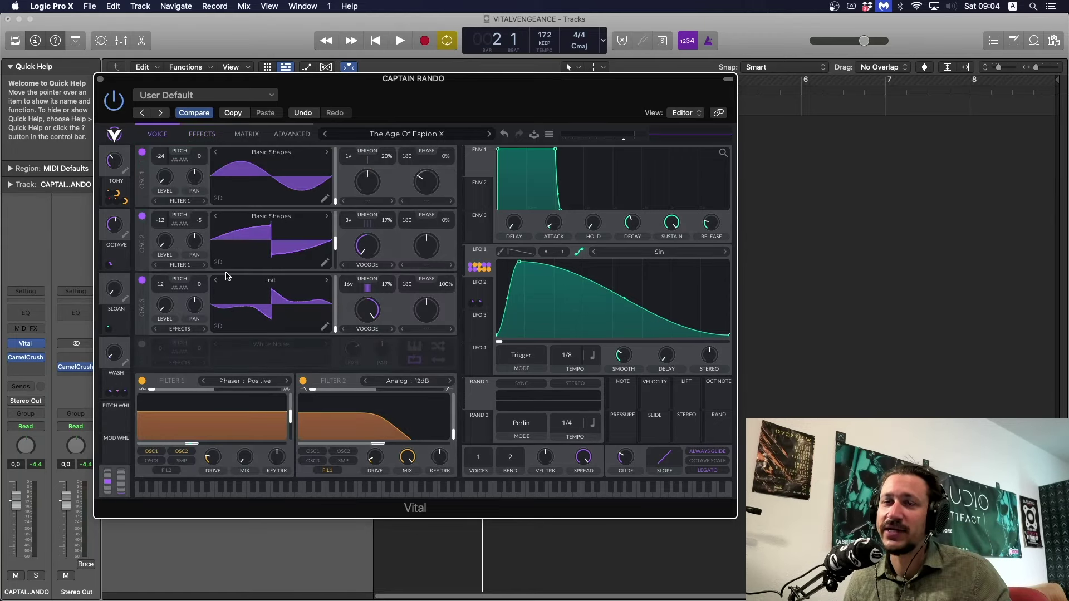
left_click(212, 136)
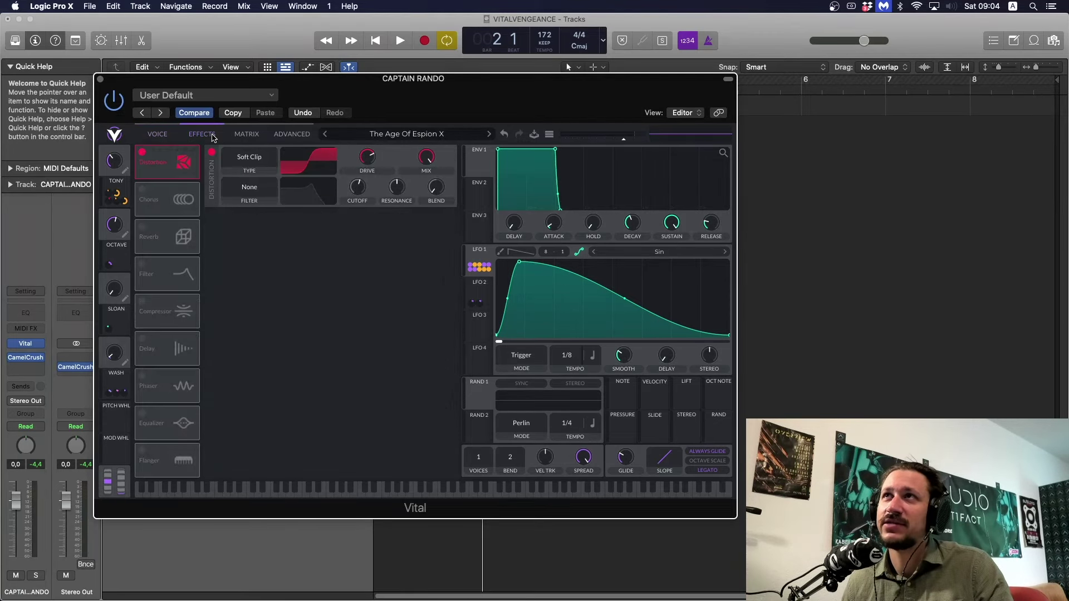
key("space")
key("space")
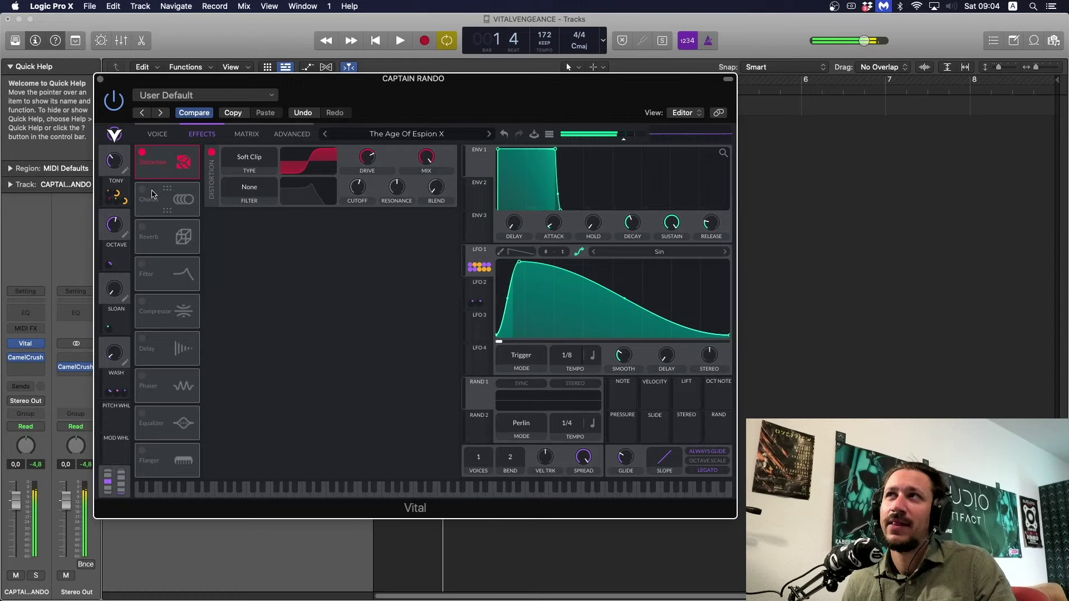
Turn on the Chorus (16 voices, 4/1 tempo, 28.13% mix) and compare it bypassed and on.
left_click(143, 190)
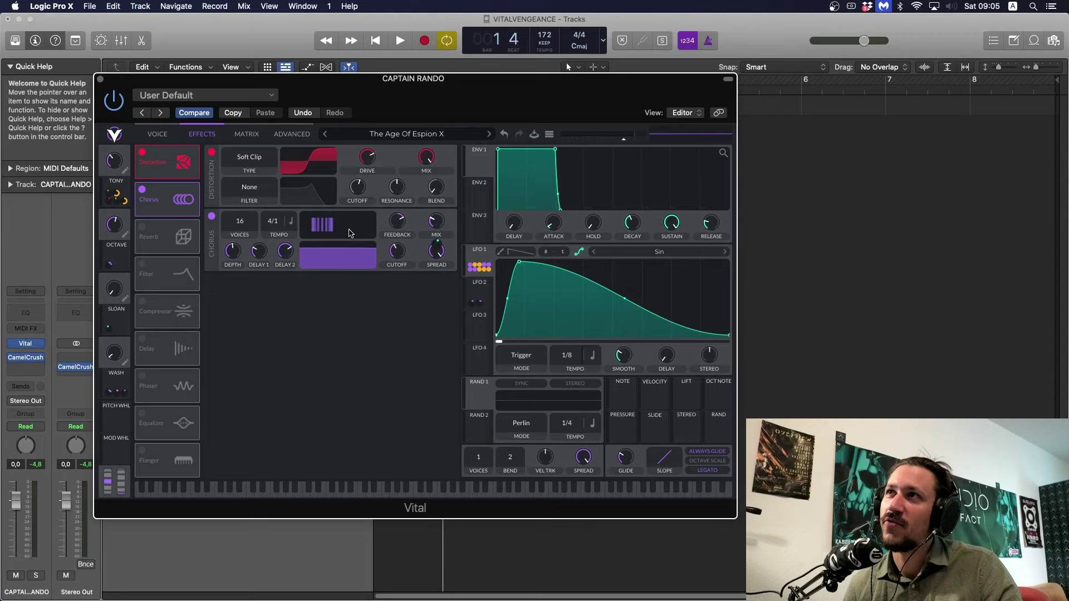
key("space")
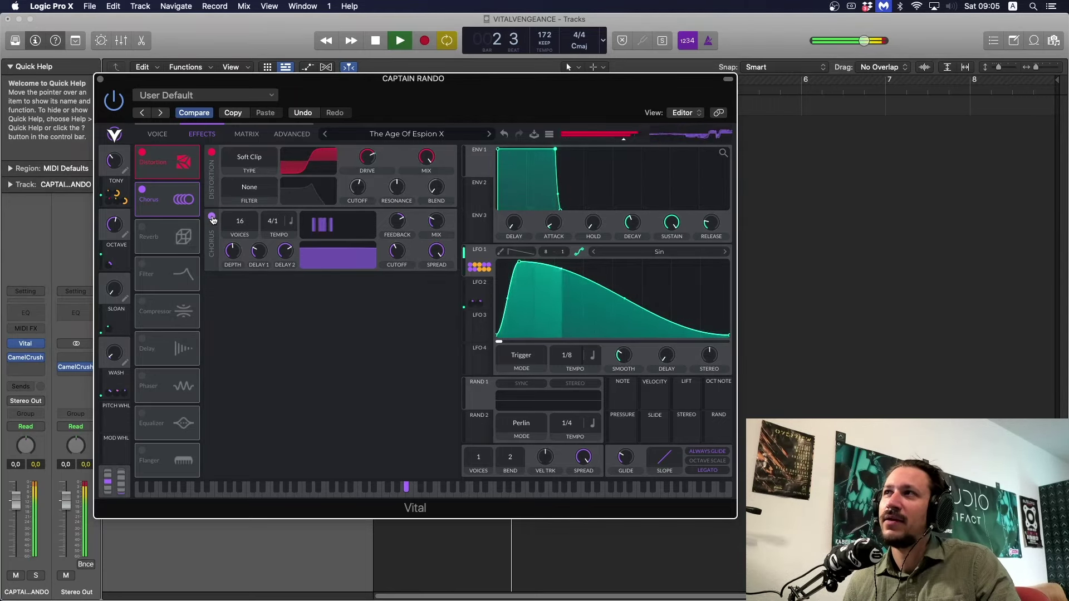
key("space")
left_click(211, 217)
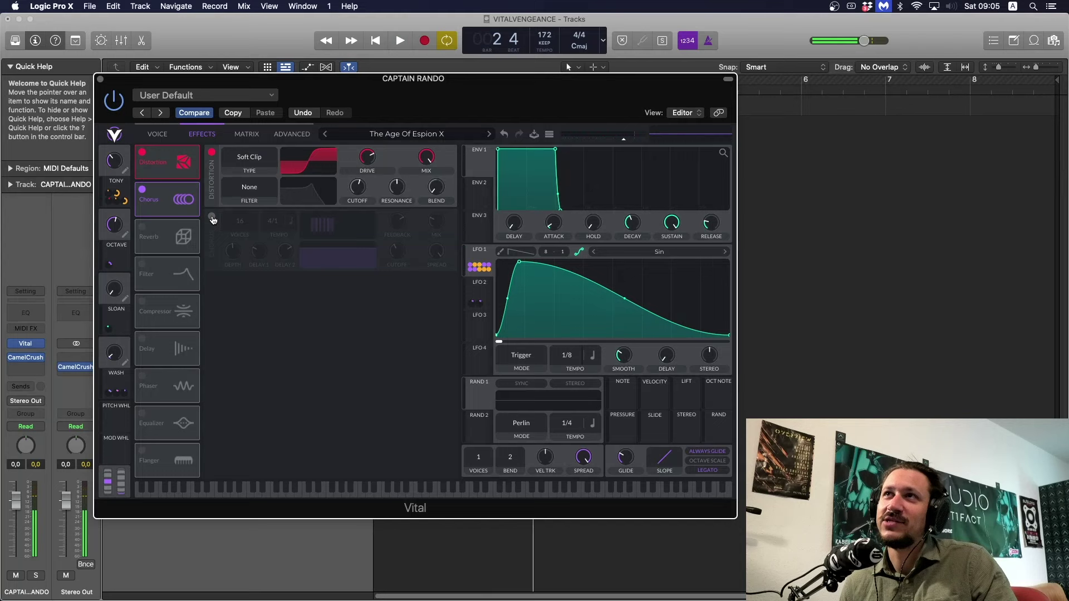
left_click(211, 217)
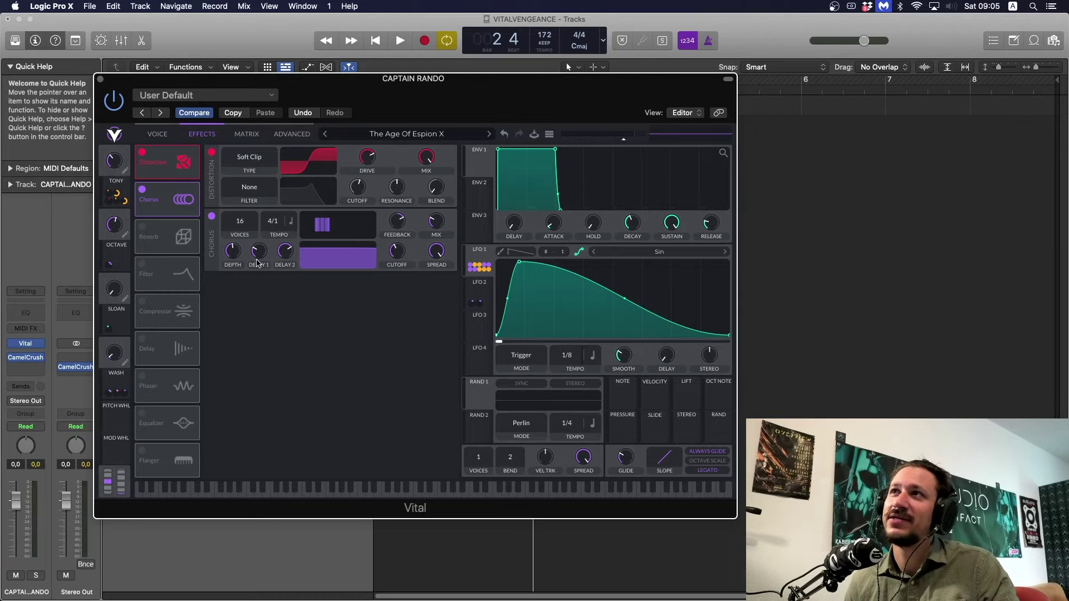
mouse_move(437, 230)
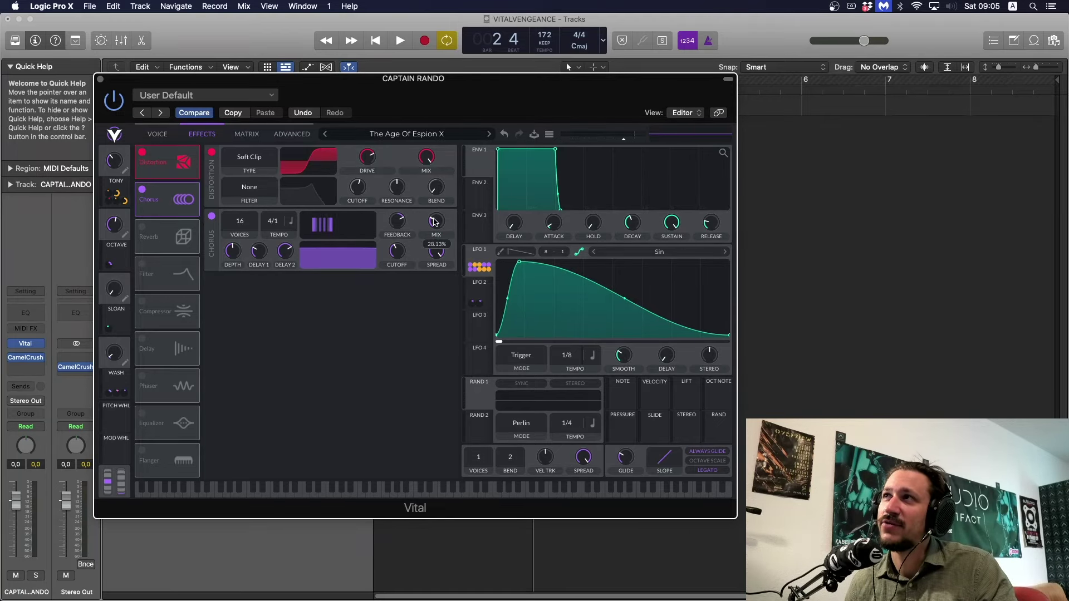
key("space")
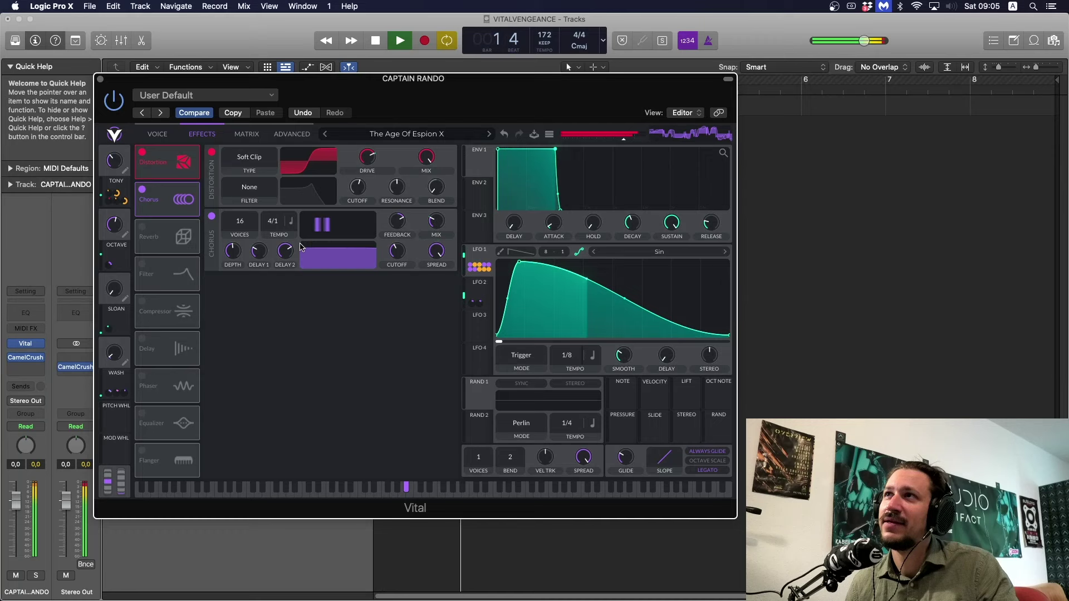
key("space")
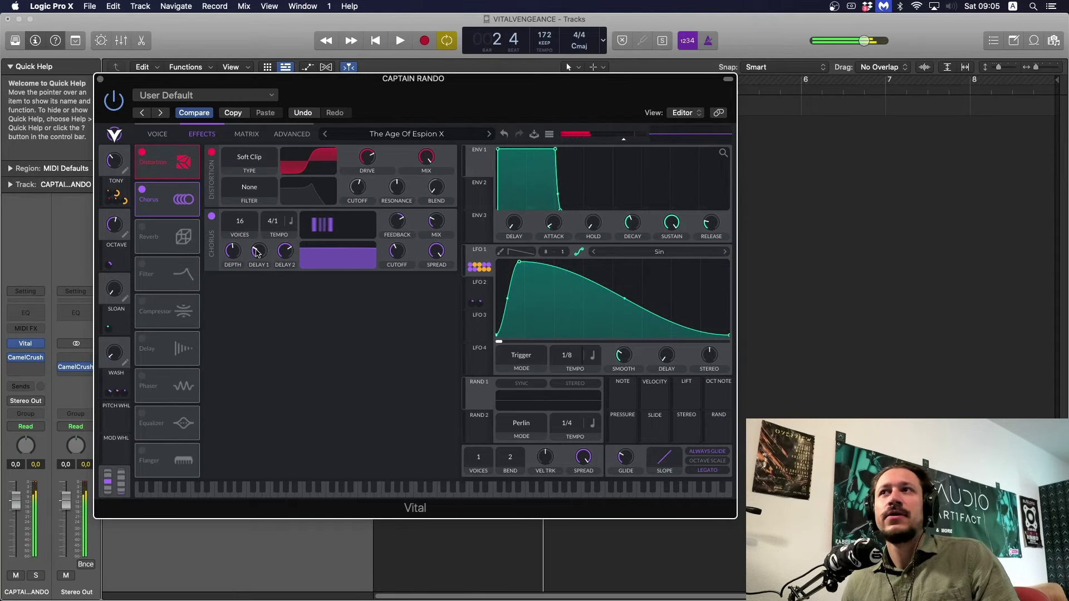
Turn on the Reverb effect and audition the patch.
left_click(142, 228)
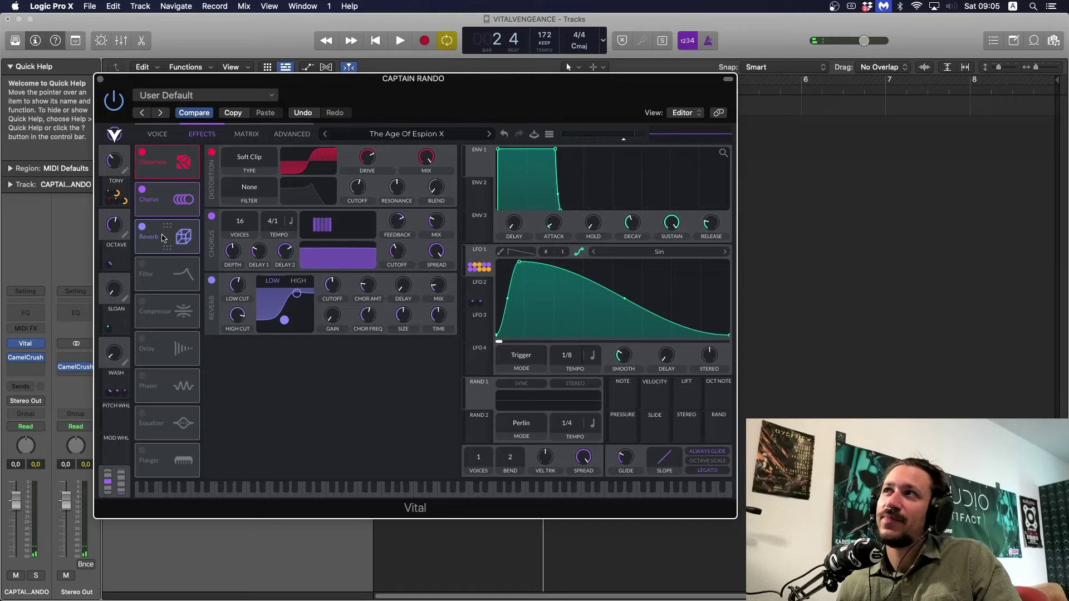
mouse_move(243, 287)
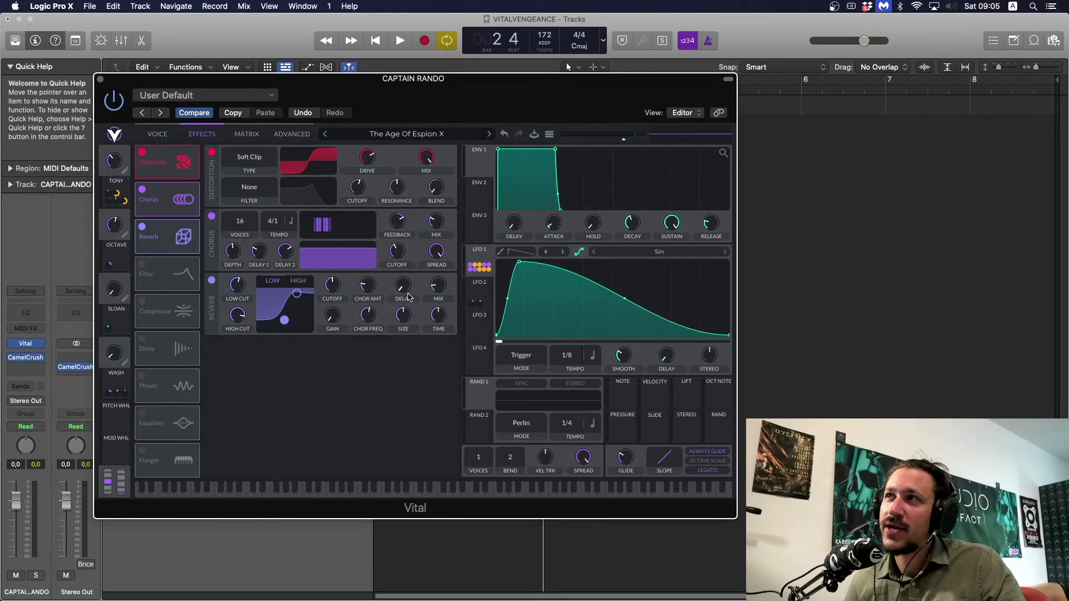
key("space")
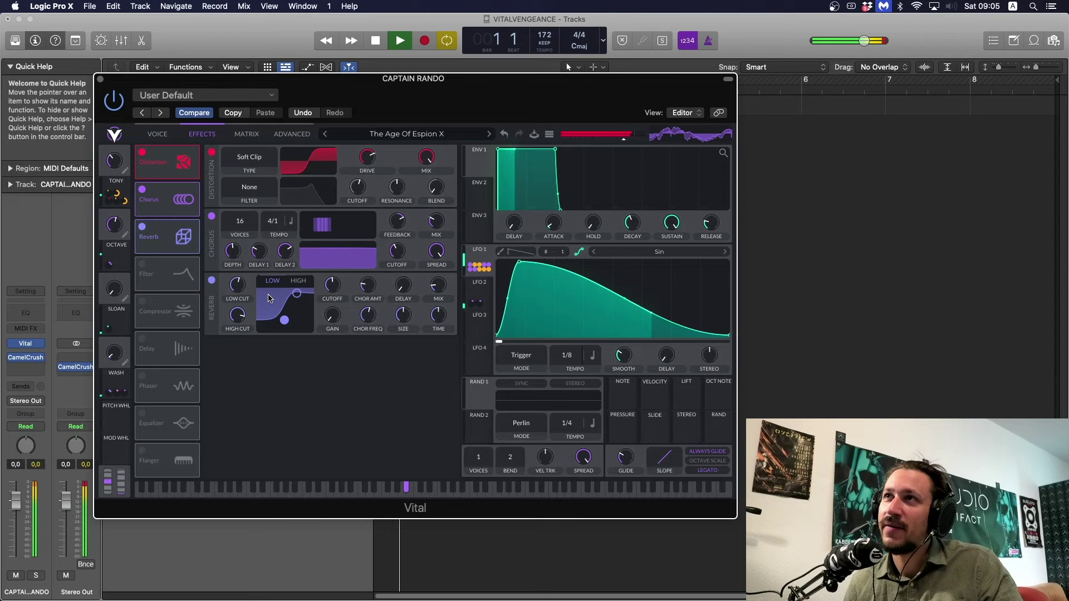
key("space")
Enable the Negative phaser Filter effect and raise its mix to 100% while listening.
left_click(142, 264)
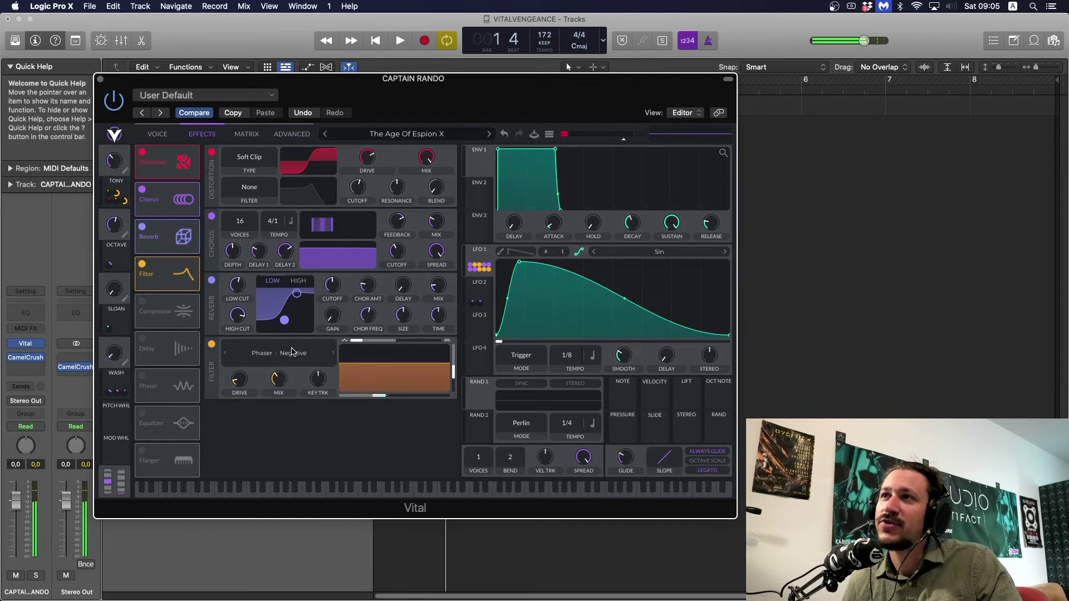
left_click(167, 134)
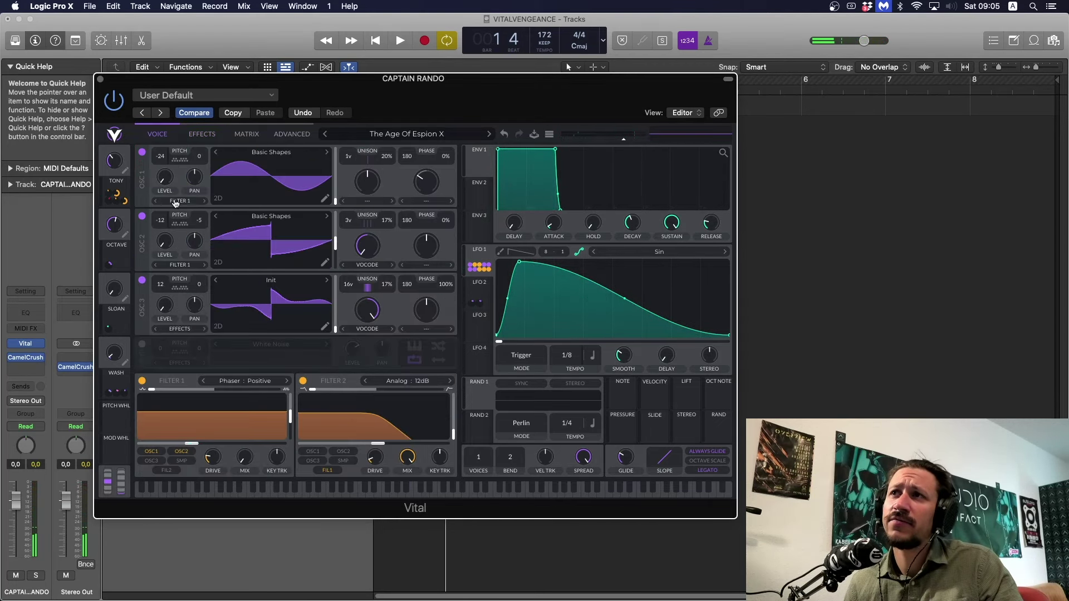
key("space")
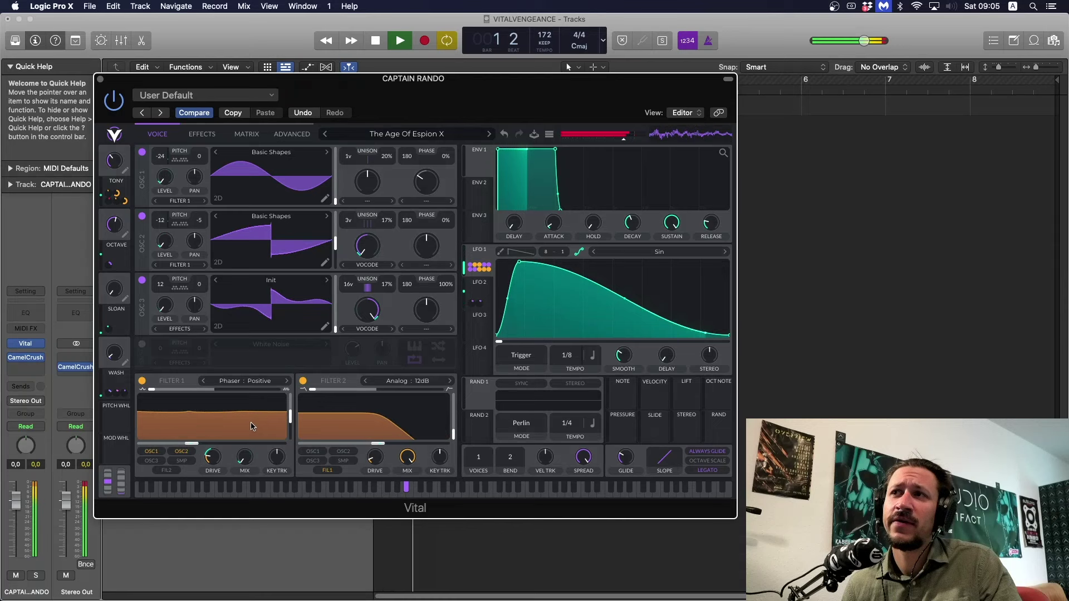
key("space")
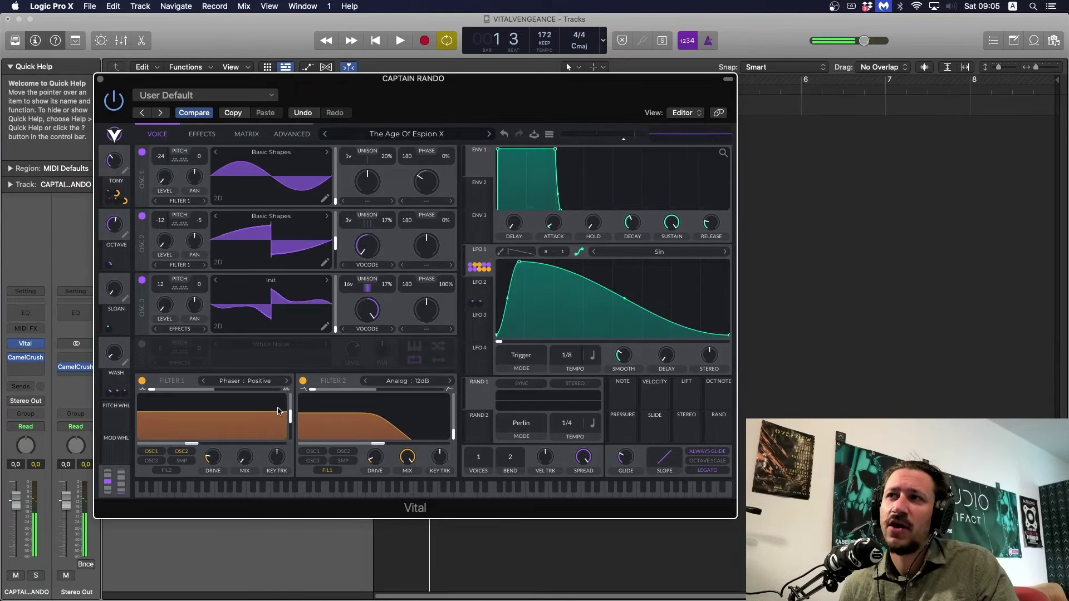
key("space")
key("space")
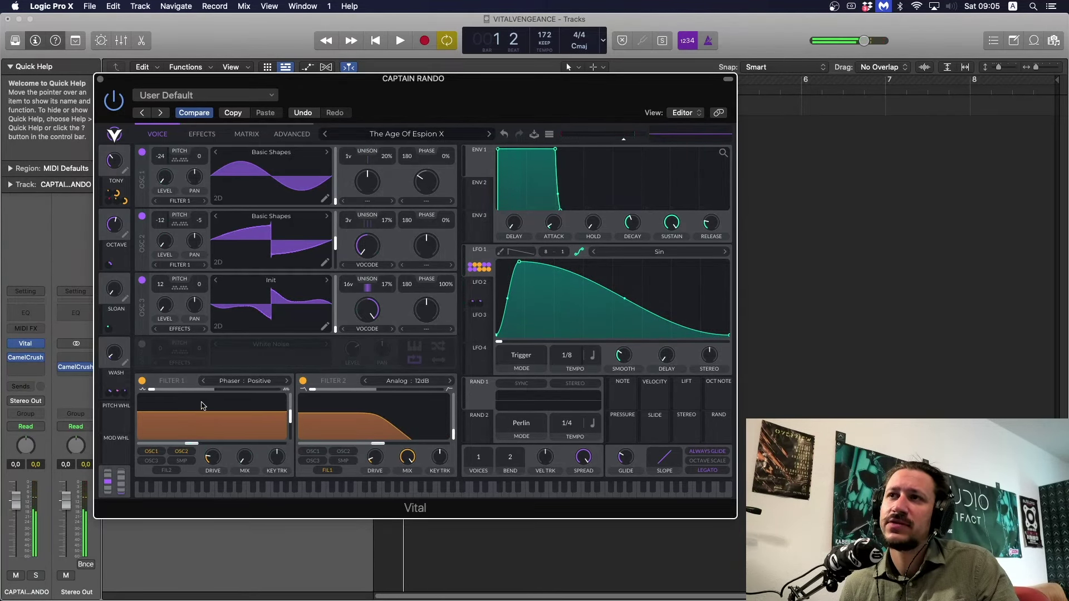
key("space")
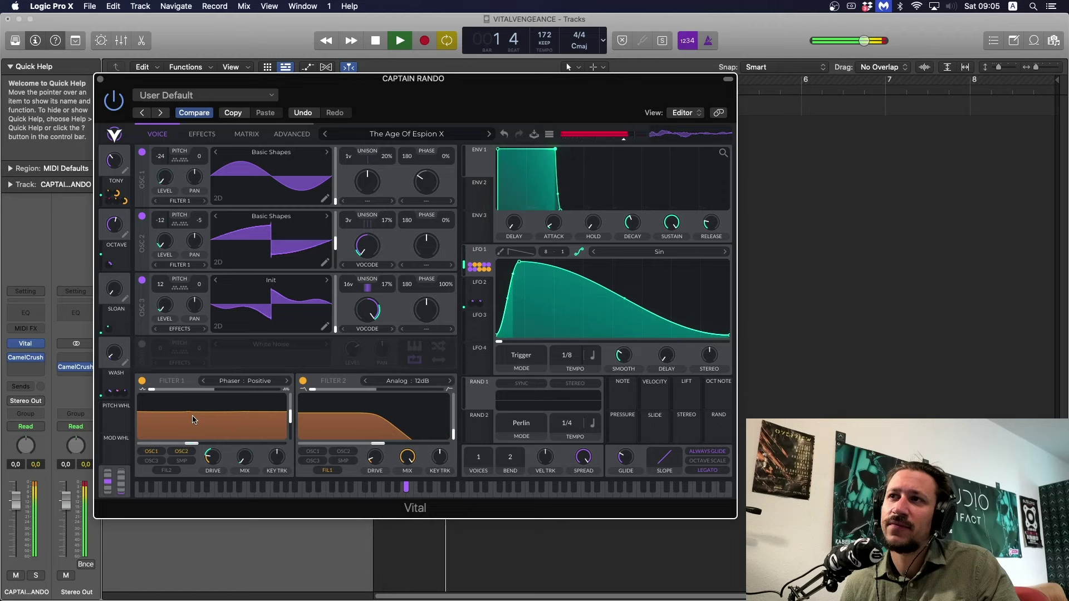
key("space")
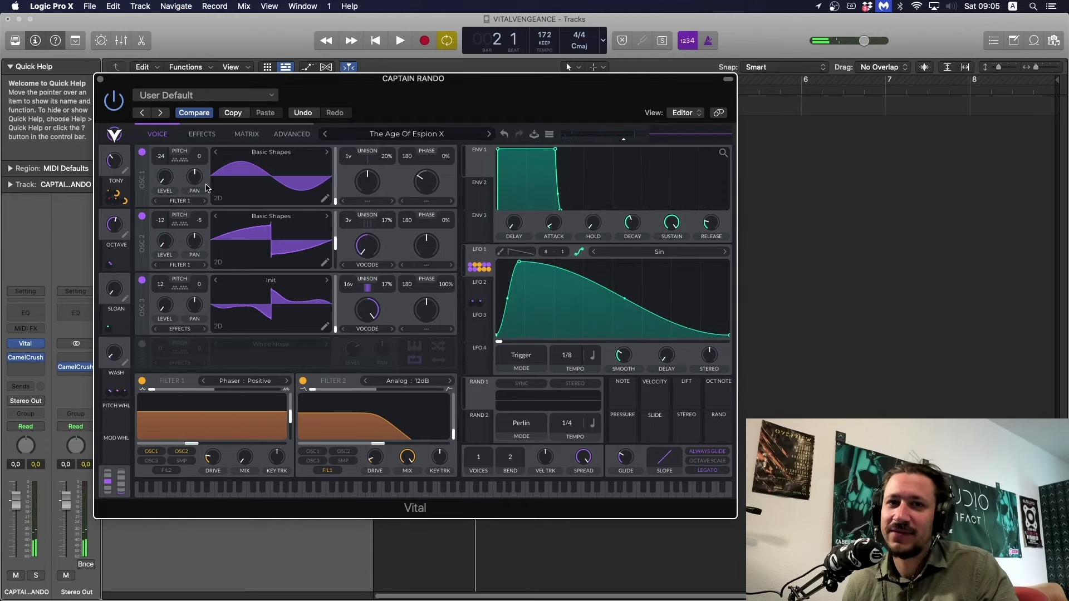
left_click(190, 135)
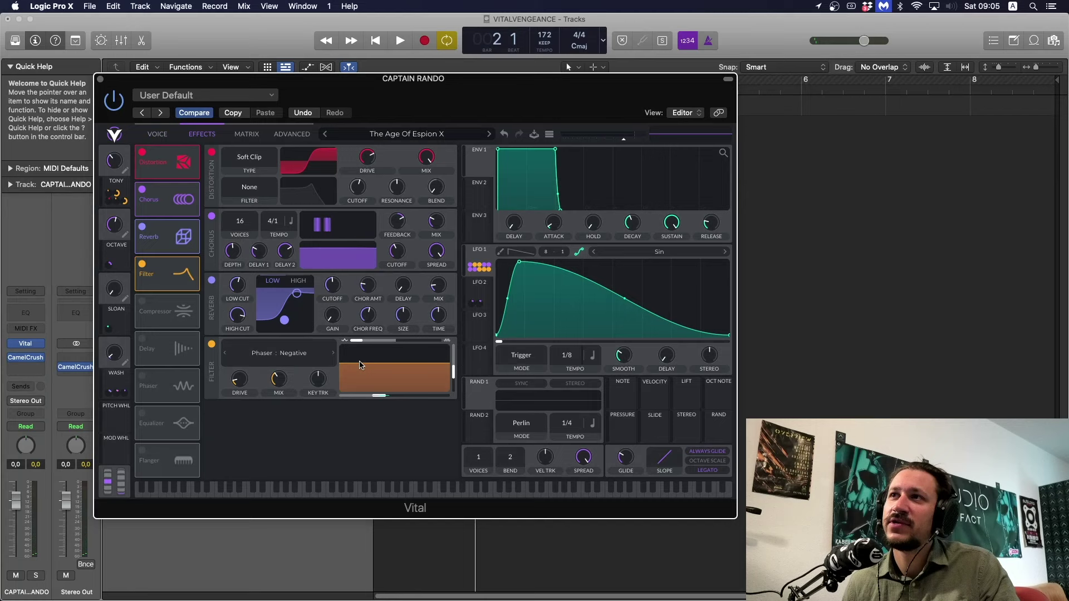
key("space")
key("space")
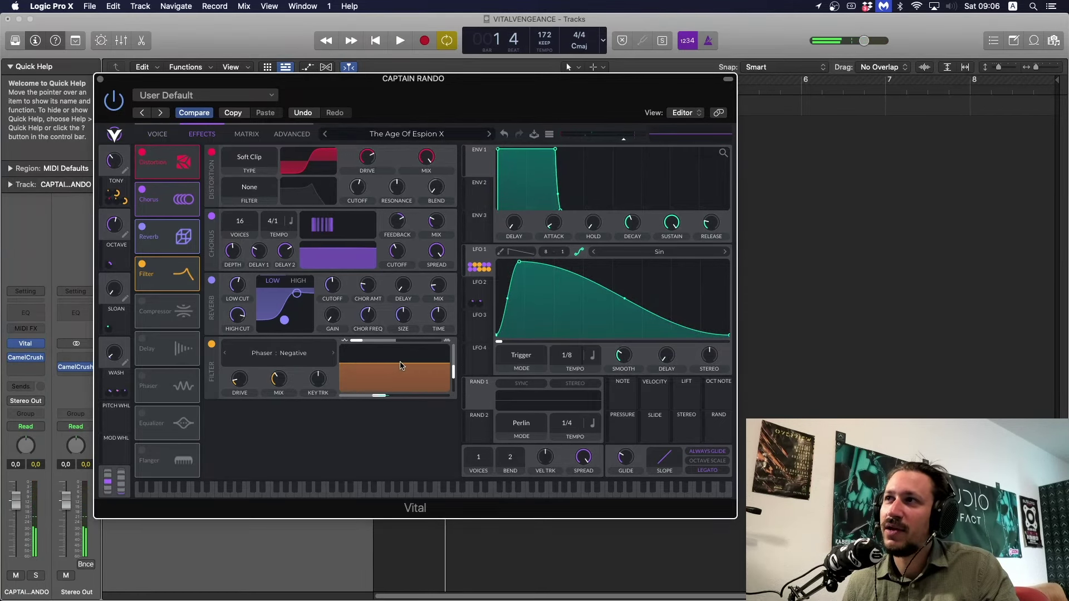
key("space")
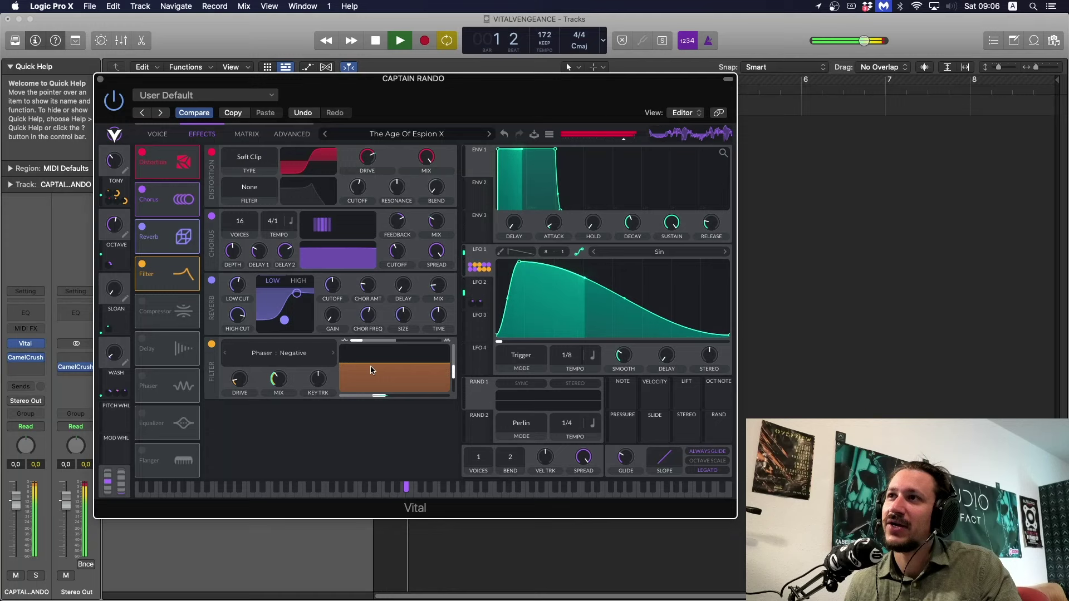
left_click_drag(278, 381, 278, 338)
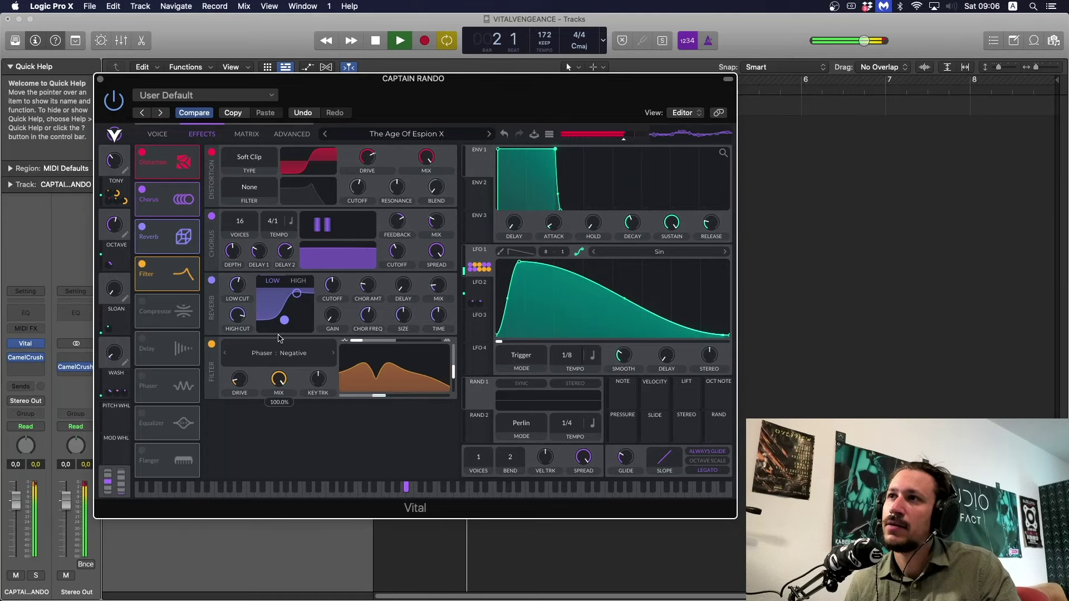
key("space")
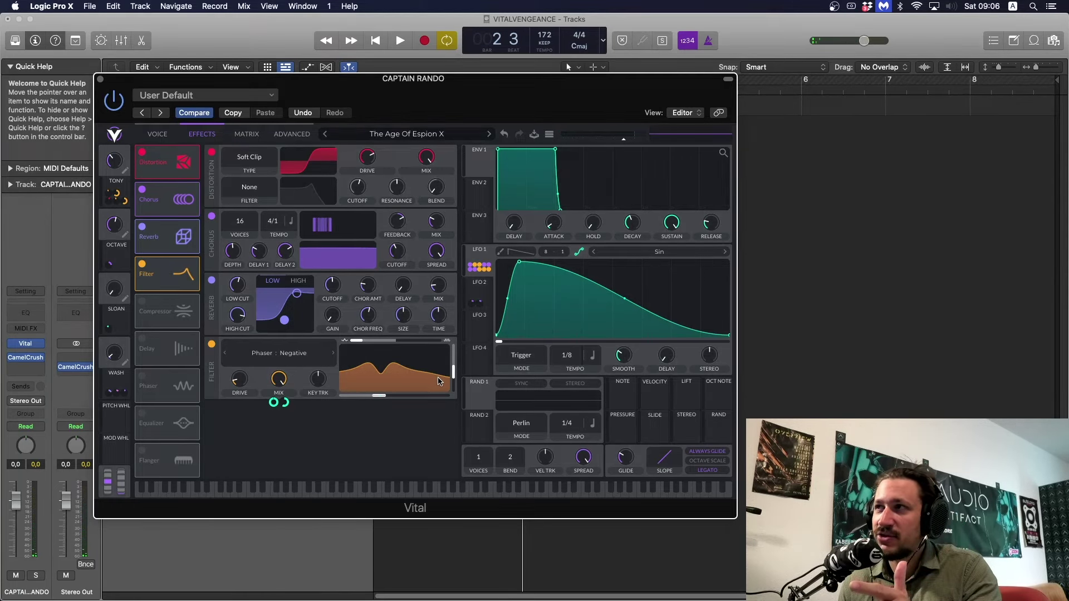
Link Macro 1 to the filter effect mix and lower the mix to about 28%.
mouse_move(274, 405)
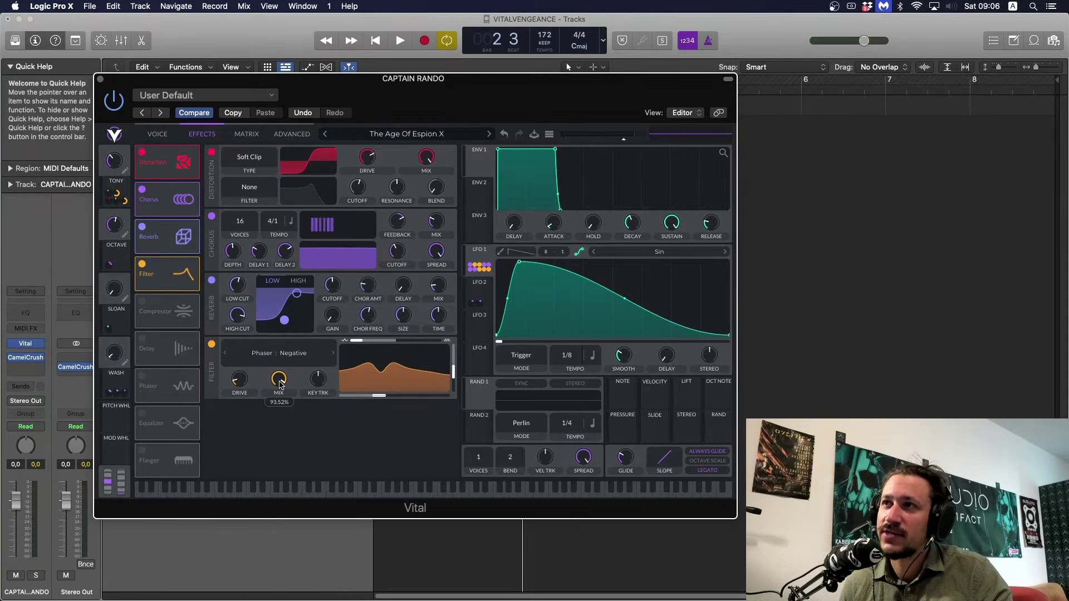
mouse_move(274, 406)
left_mouse_down()
mouse_move(274, 423)
mouse_move(283, 401)
left_mouse_up()
key("space")
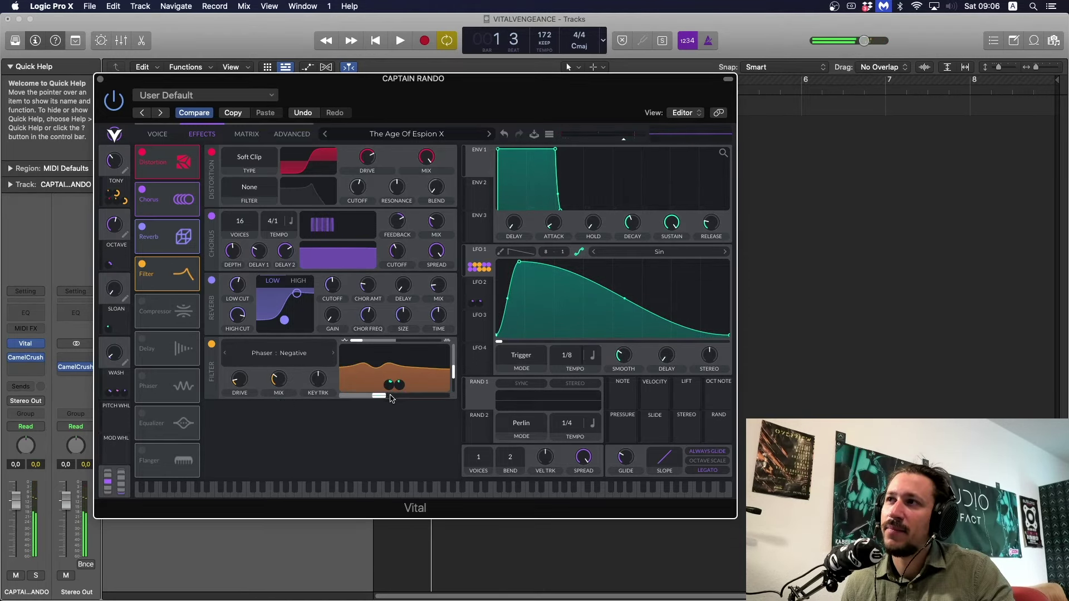
mouse_move(281, 378)
key("space")
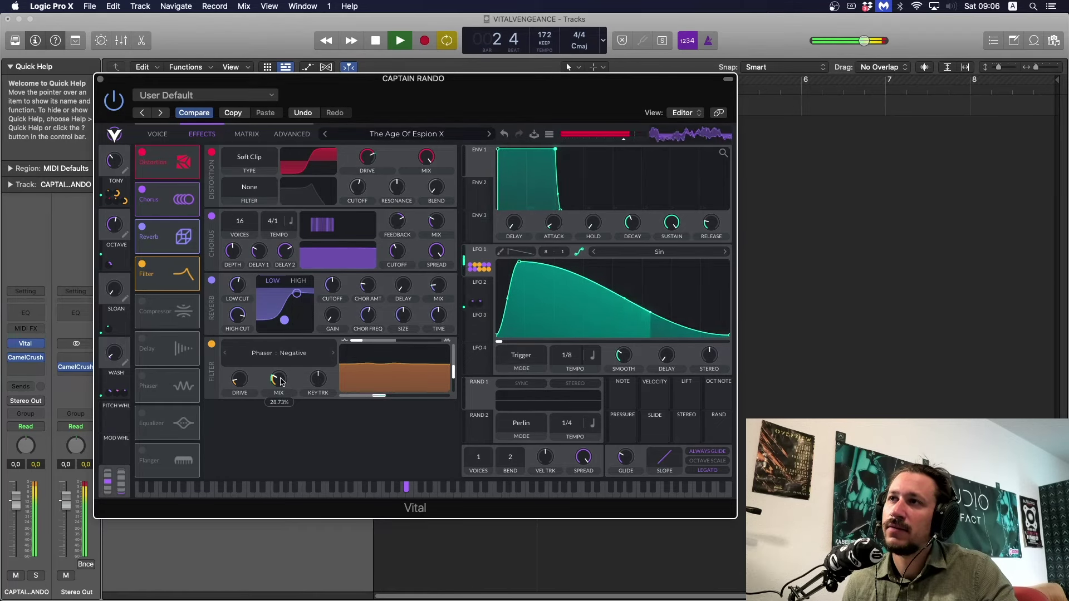
left_click_drag(281, 378, 281, 381)
key("space")
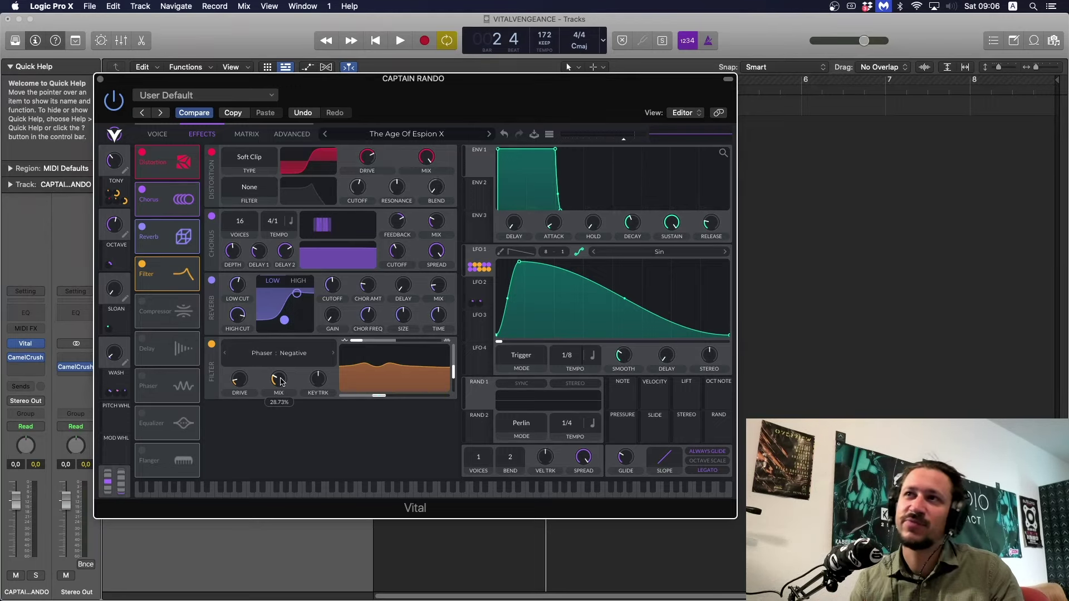
left_click_drag(282, 382, 274, 379)
key("space")
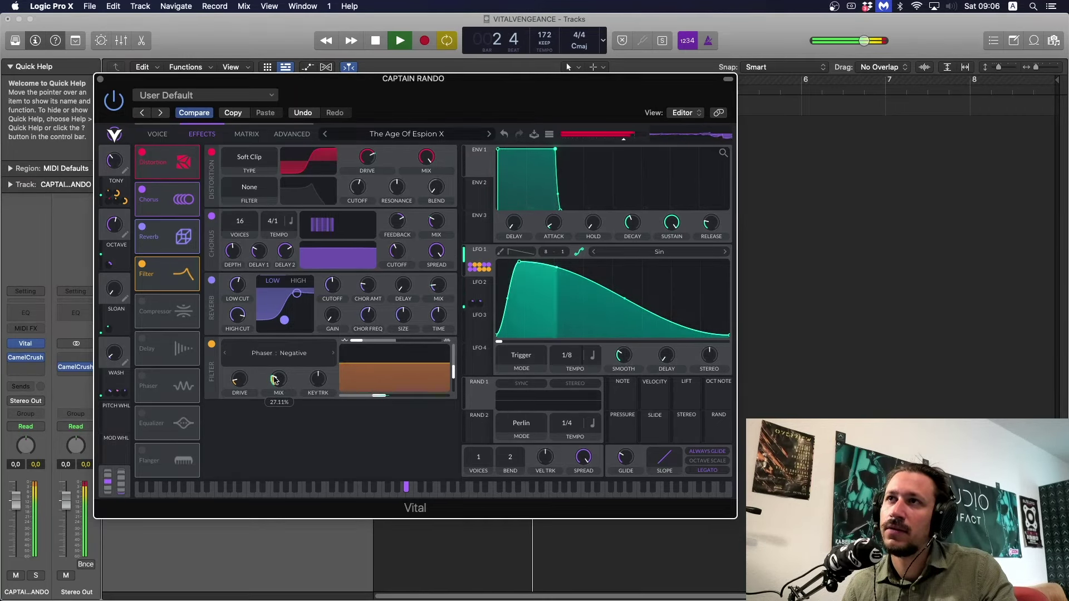
key("space")
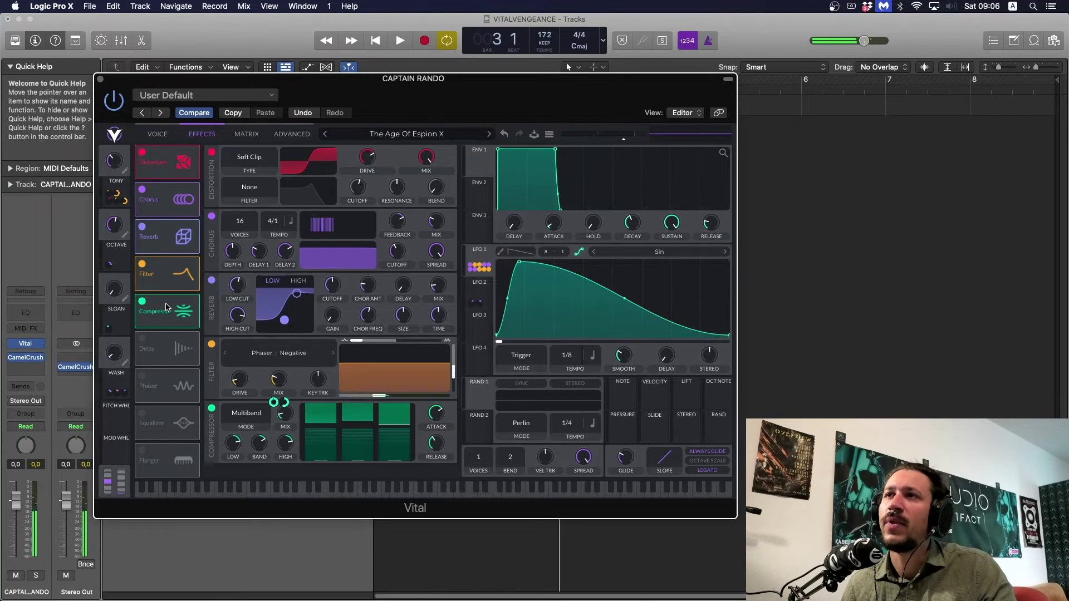
Enable the Multiband Compressor and the 1/16 Ping Pong Delay, scrolling down to the Delay panel.
left_click(142, 302)
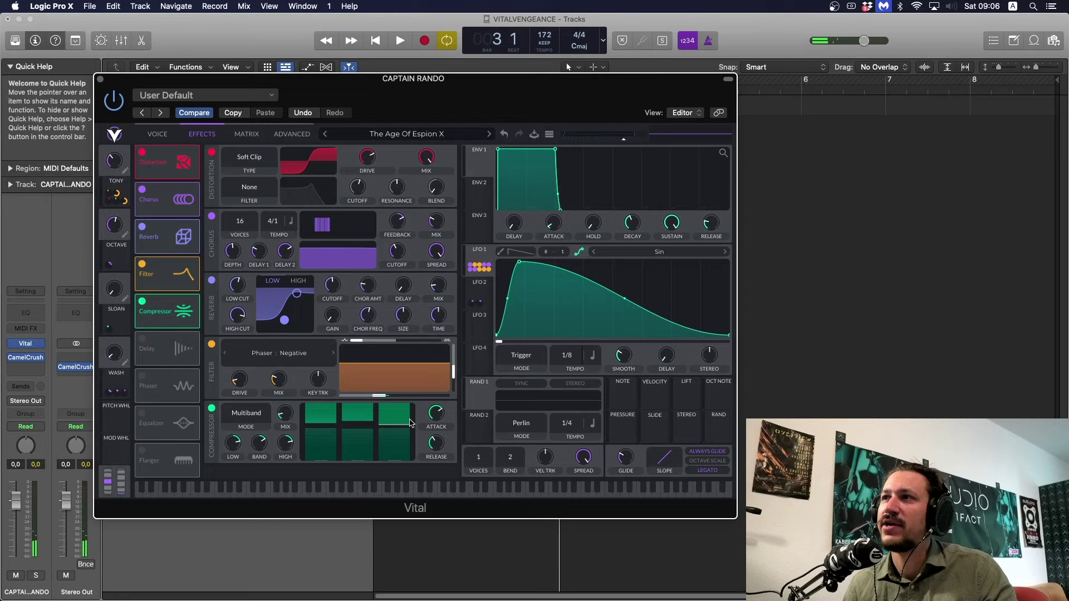
key("space")
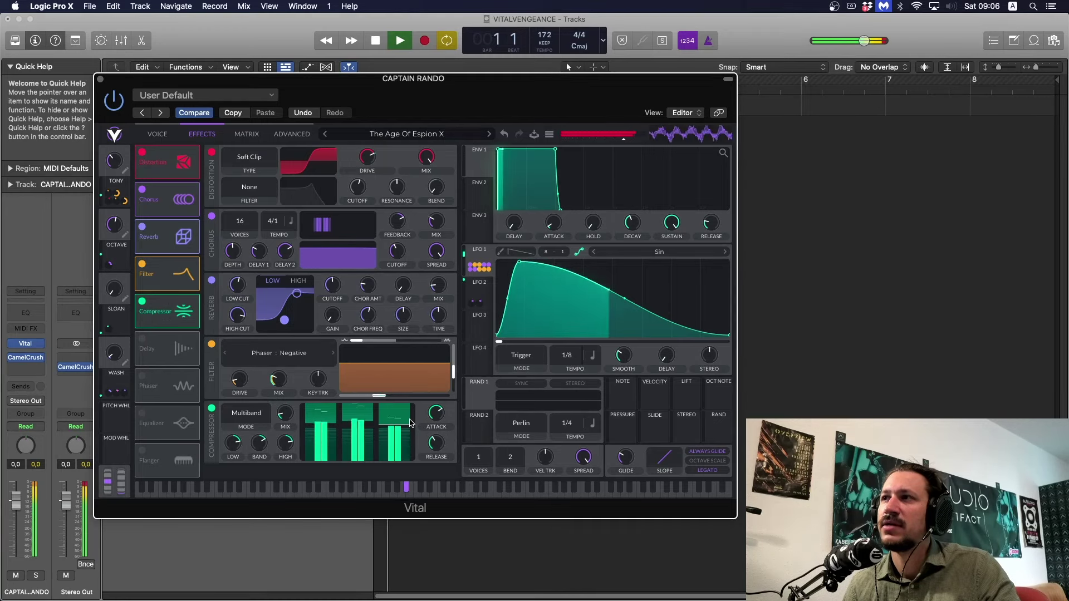
left_click(143, 339)
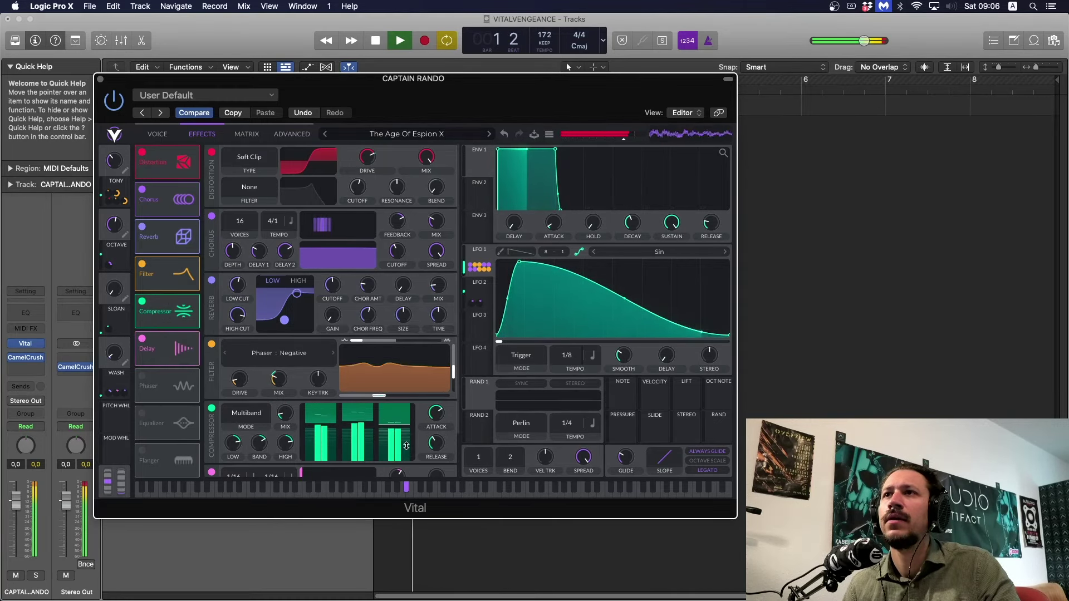
scroll(379, 426, "down", 1)
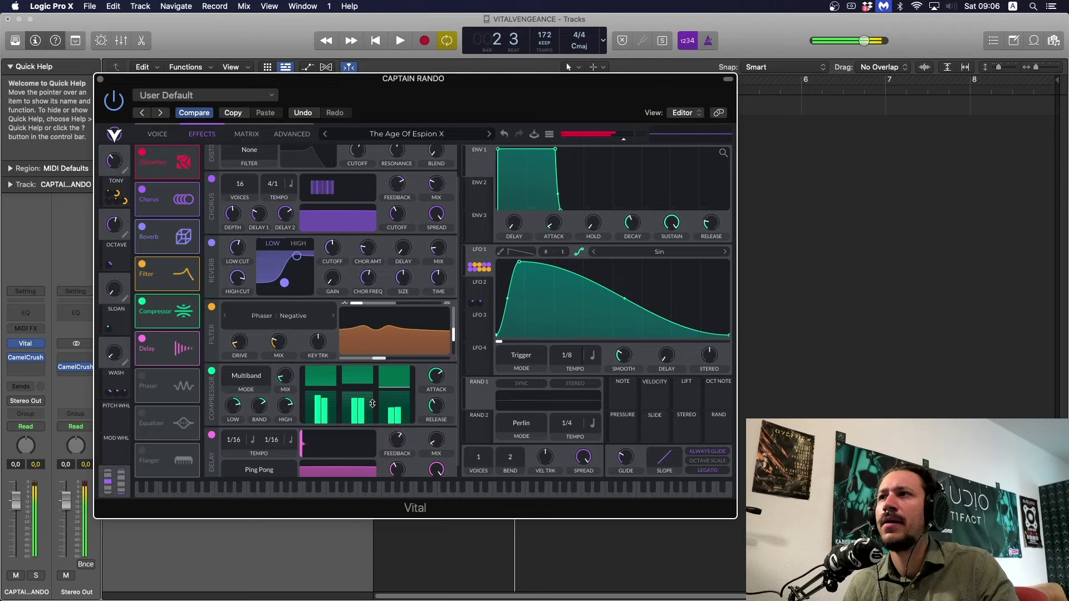
scroll(372, 404, "down", 1)
key("space")
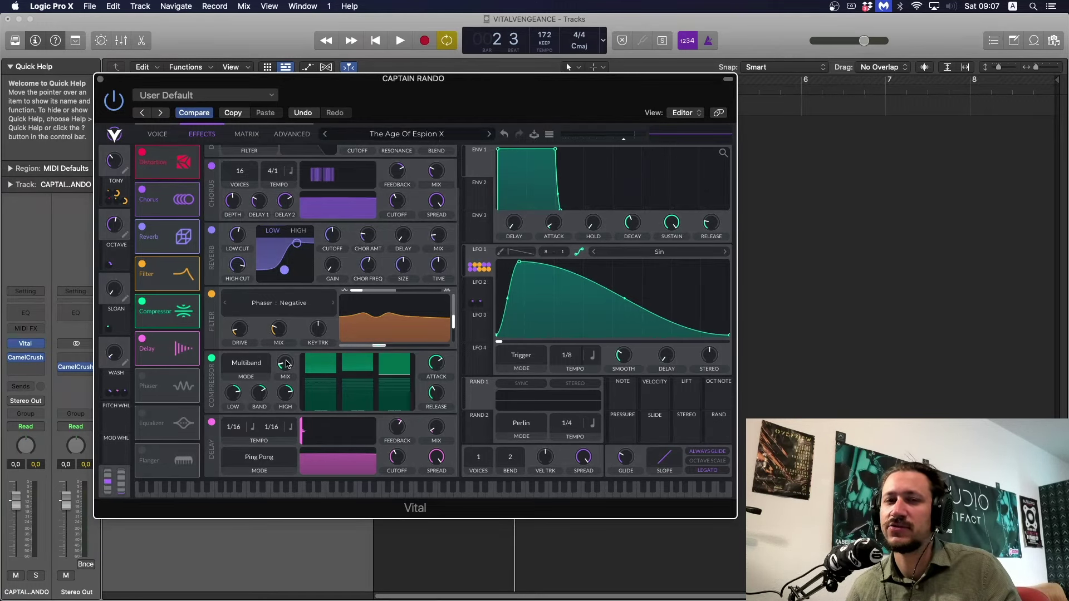
Turn down the compressor mix and lower the delay mix to about 6.6%, then play the arp.
key("space")
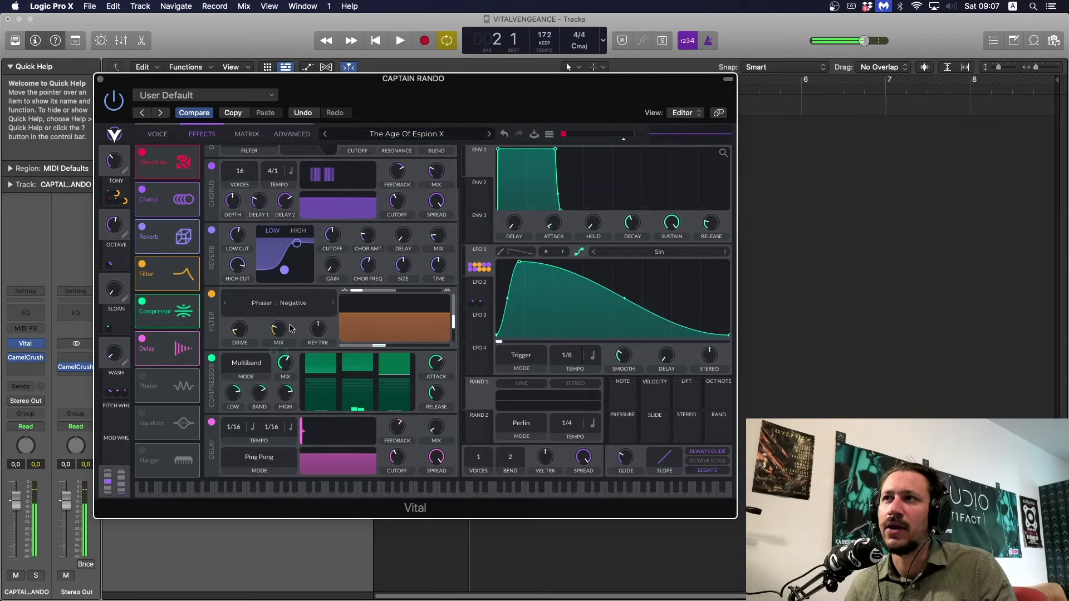
left_click_drag(285, 362, 269, 385)
key("space")
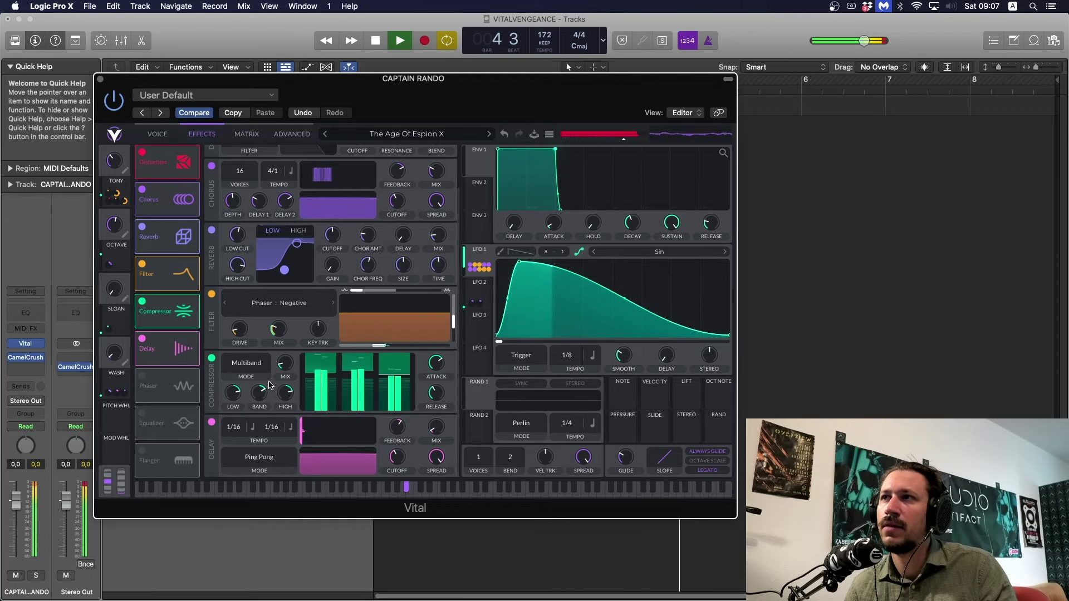
key("space")
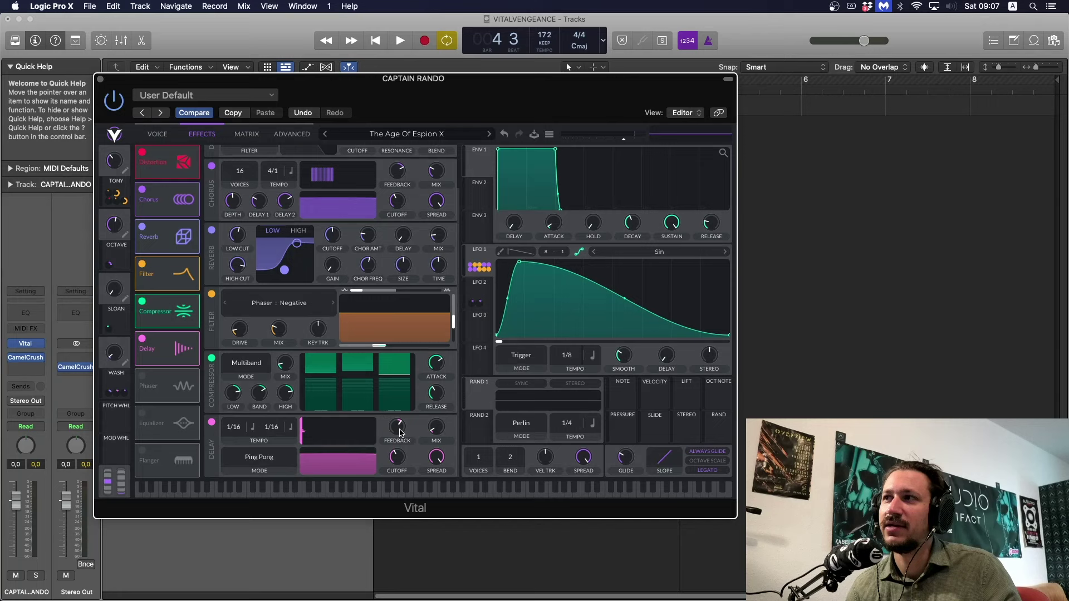
left_click_drag(439, 437, 439, 437)
key("space")
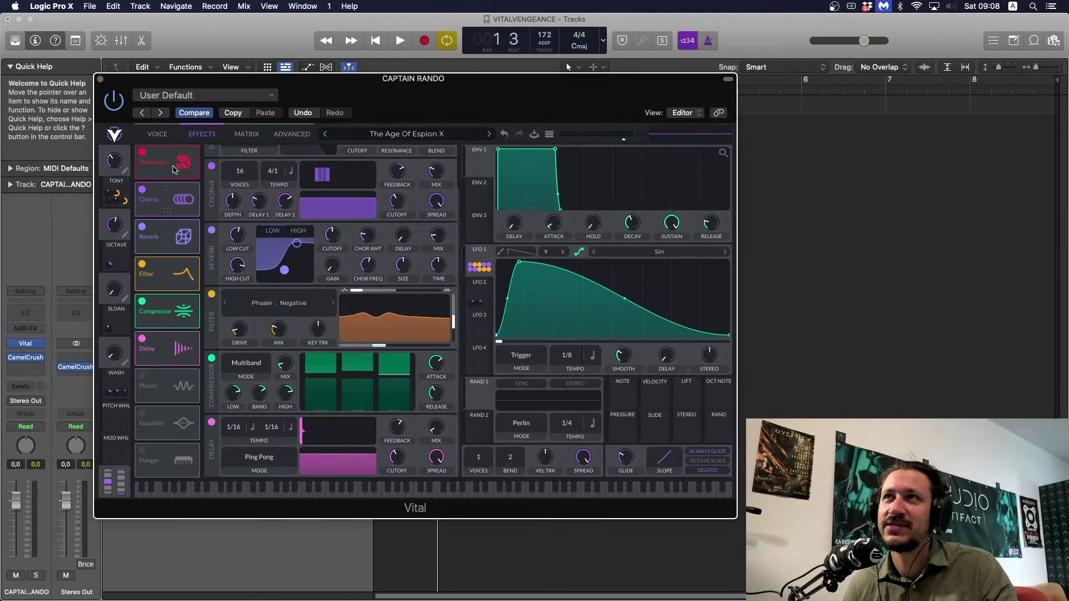
Listen to the arp, then turn the WASH macro fully up to 1.000 and play.
left_click(156, 134)
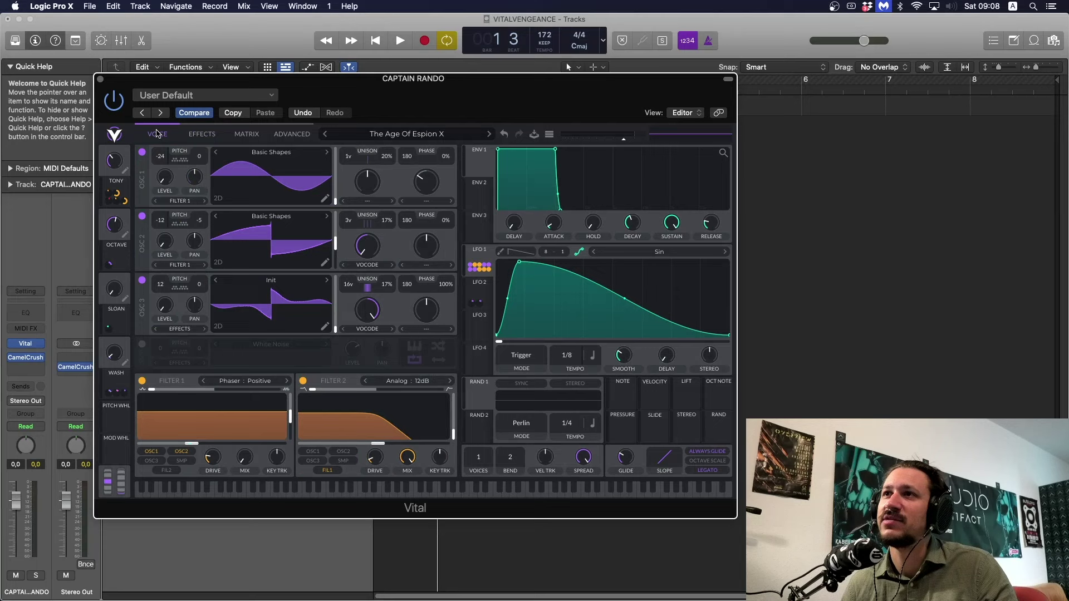
key("space")
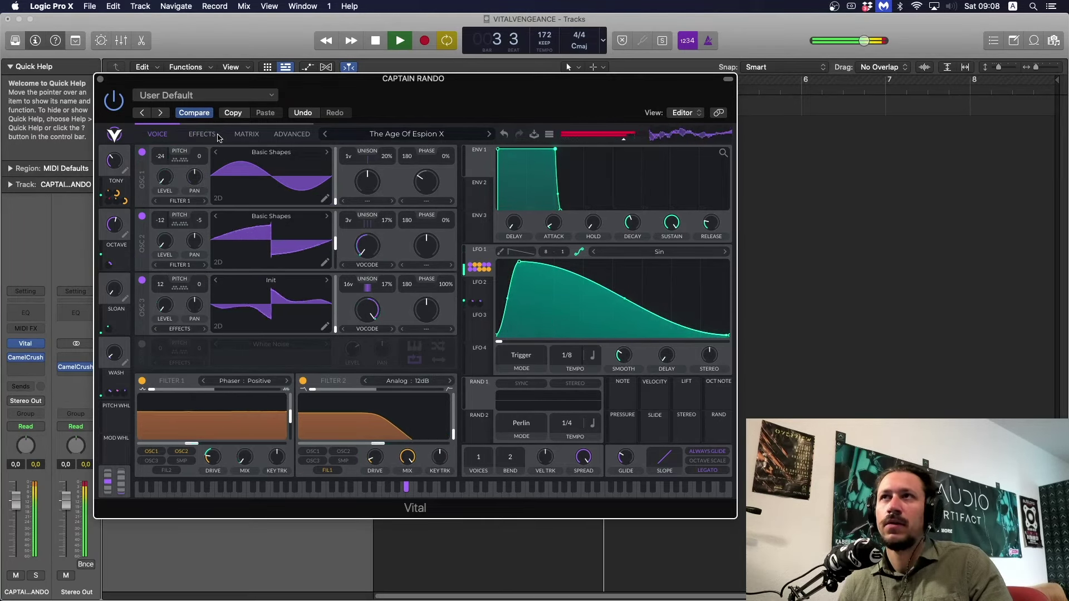
key("space")
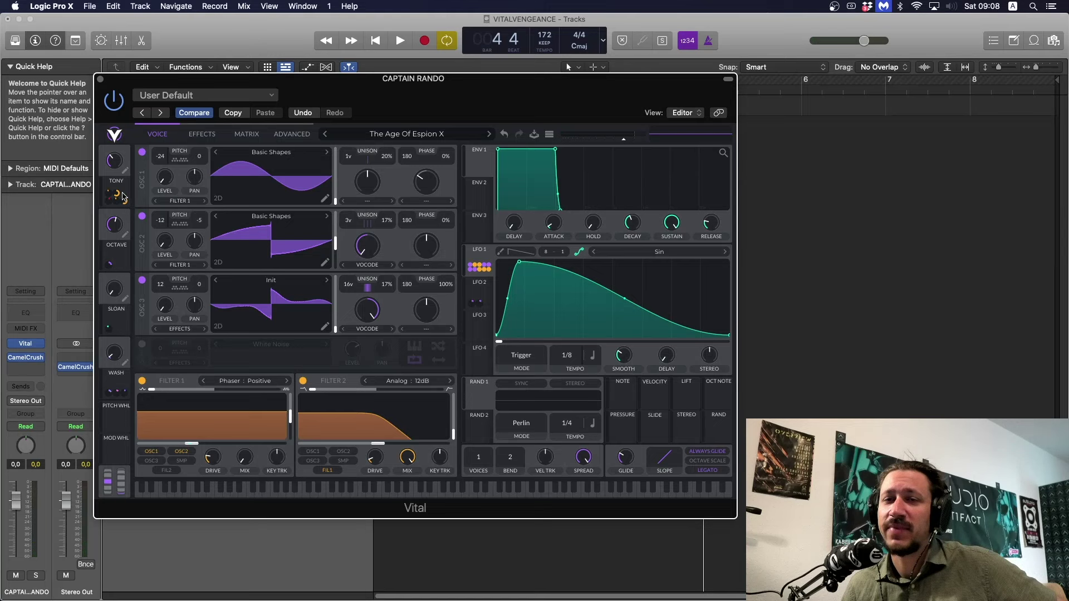
left_click(202, 133)
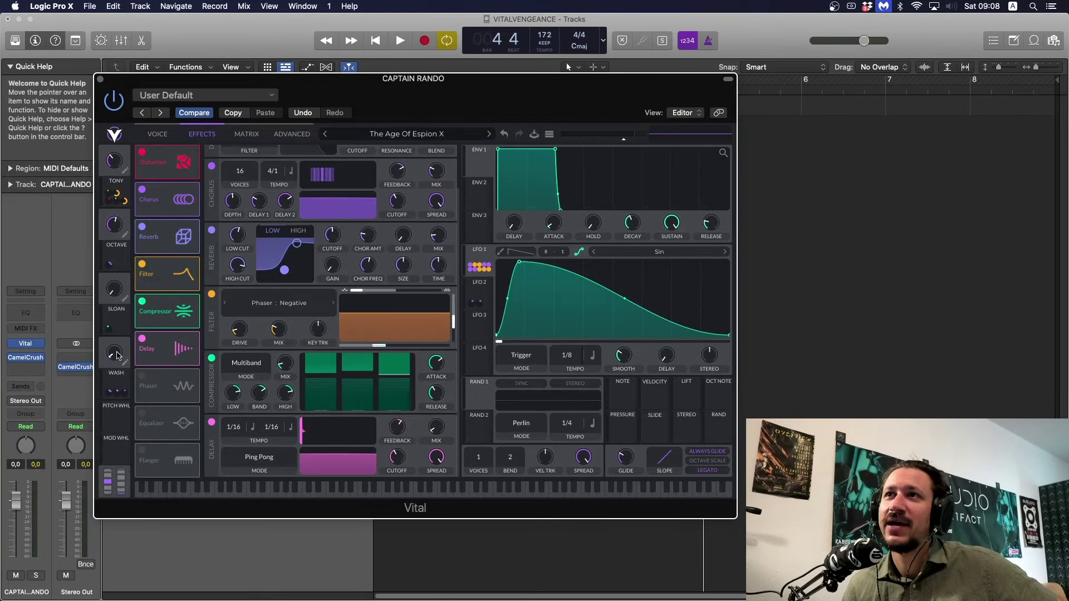
left_click_drag(120, 355, 107, 325)
key("space")
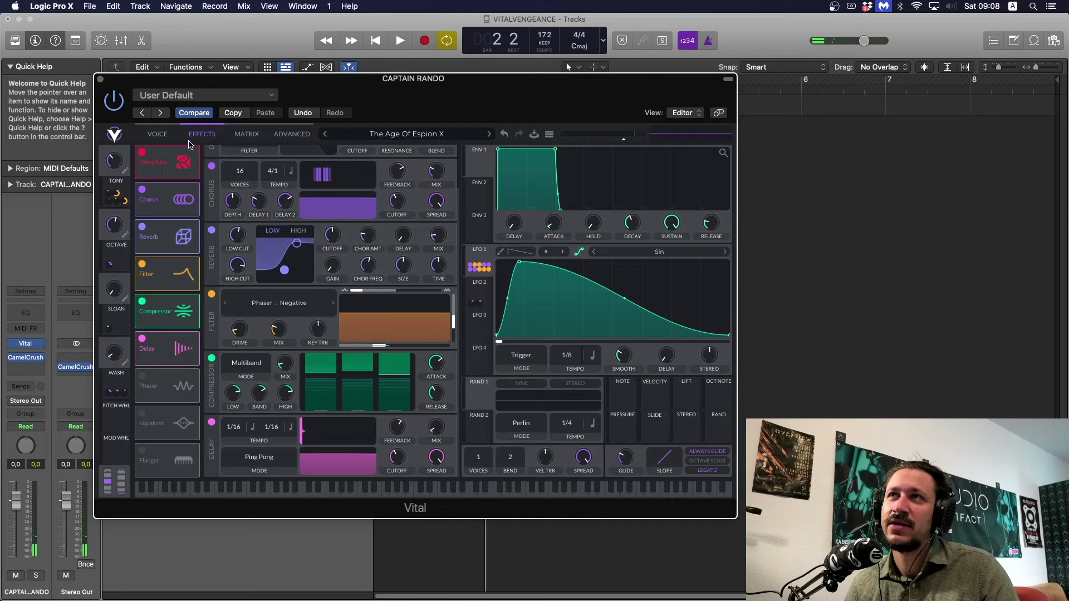
Raise the SLOAN macro close to maximum and listen to the arp.
left_click(158, 134)
left_click_drag(125, 286, 125, 216)
key("space")
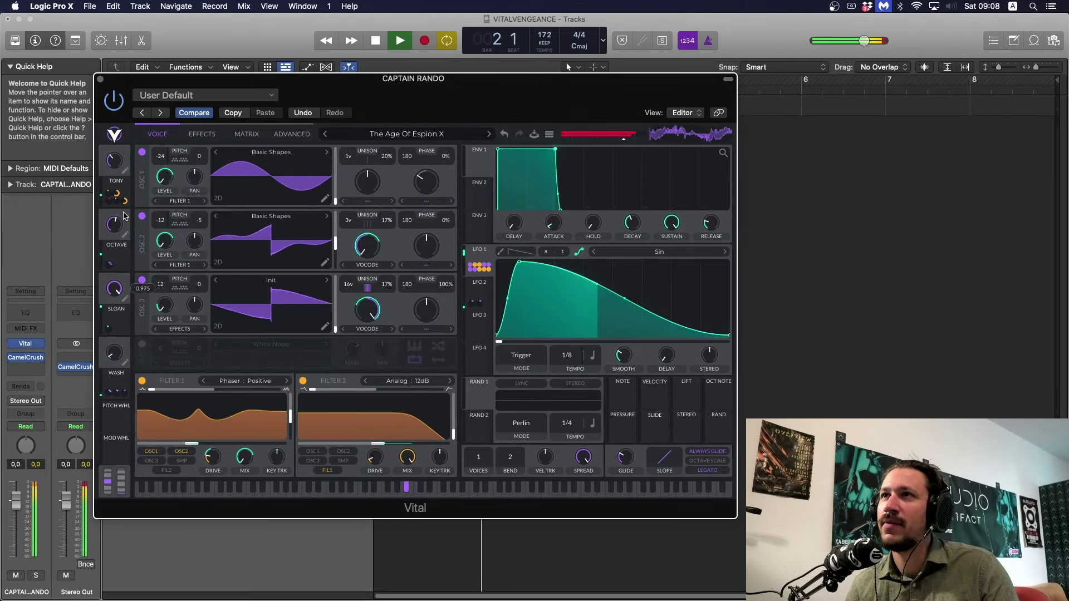
key("space")
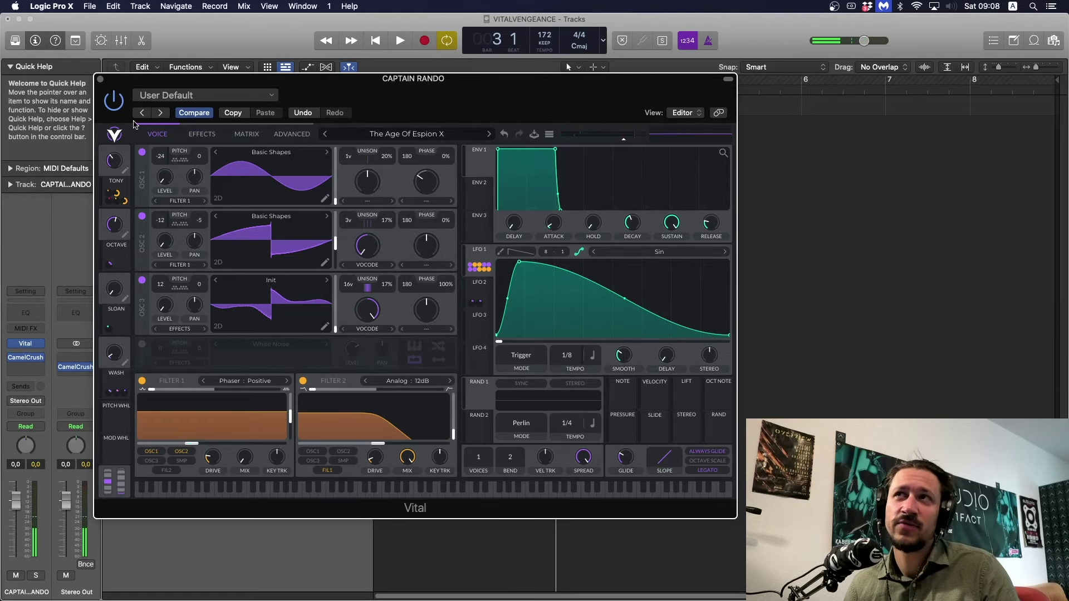
Push the TONY macro to 1.000 to listen, then pull it down to 0.044.
left_click(201, 133)
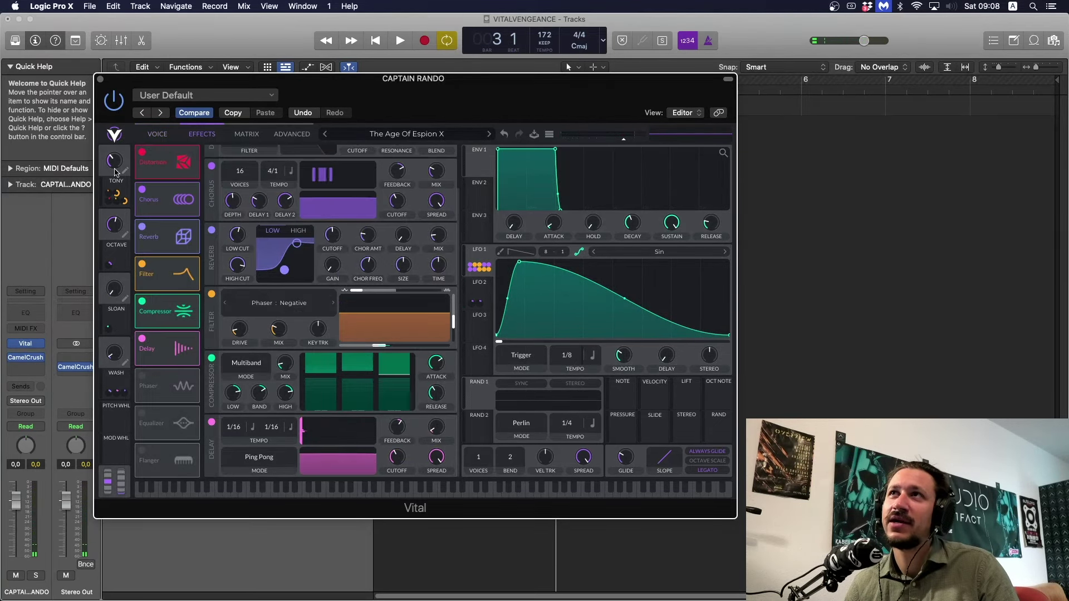
left_click(149, 138)
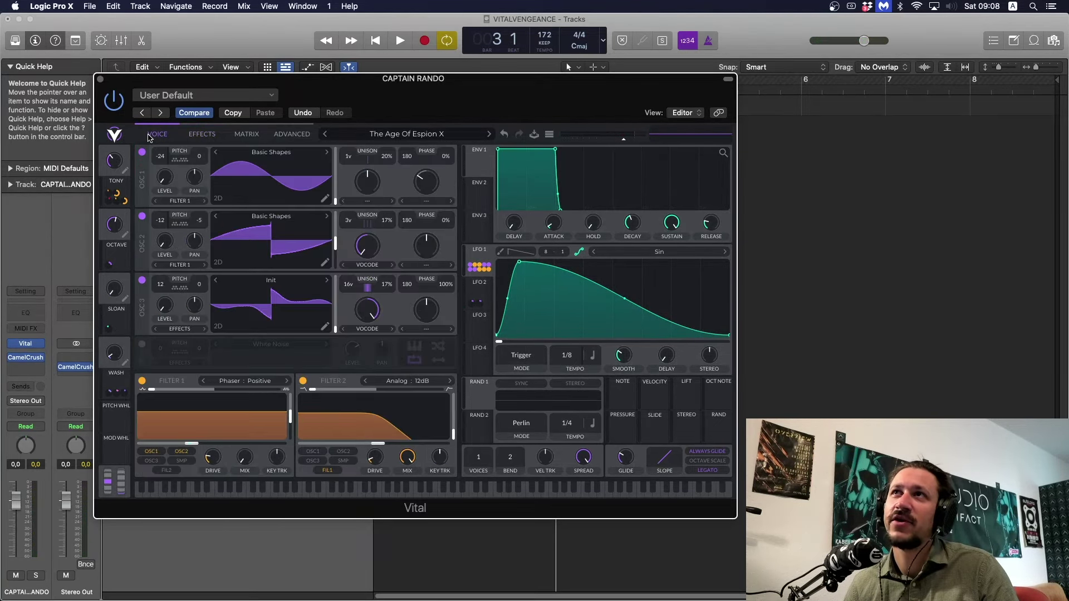
left_click(186, 134)
left_click(144, 132)
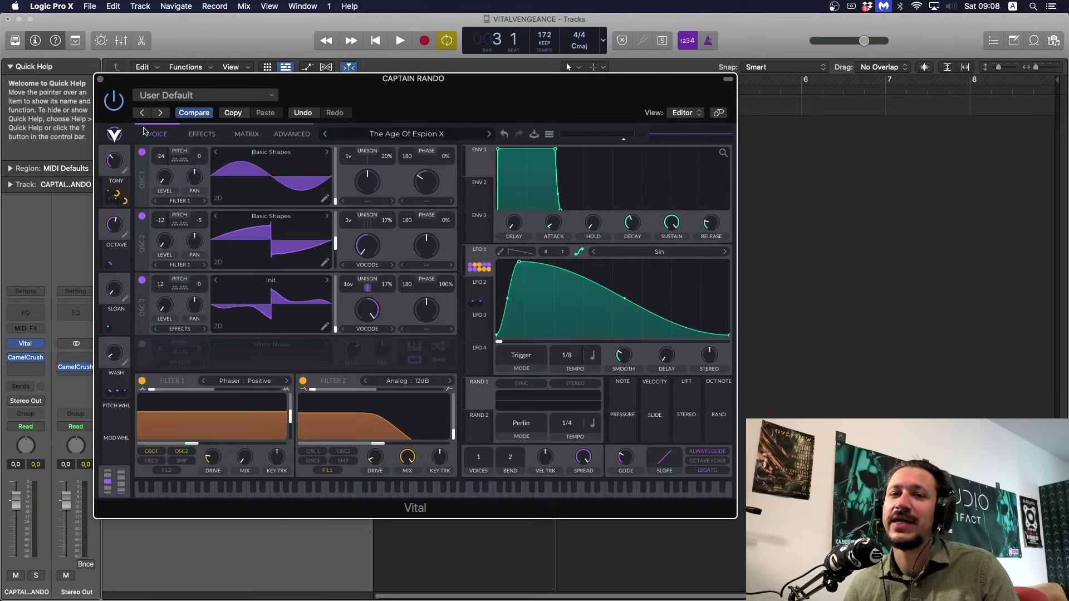
left_click_drag(110, 166, 113, 123)
key("space")
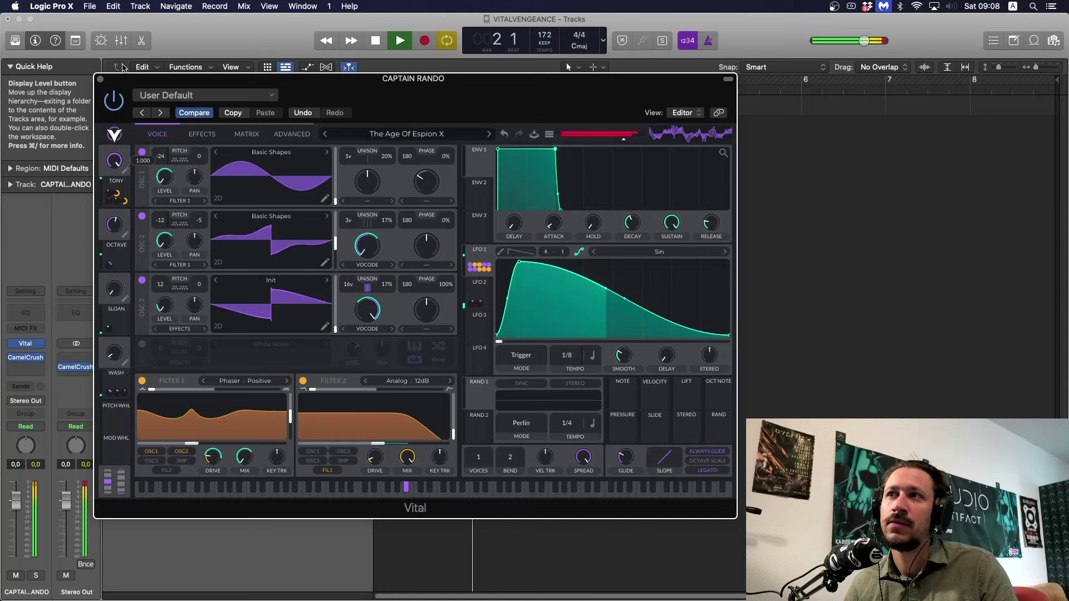
key("space")
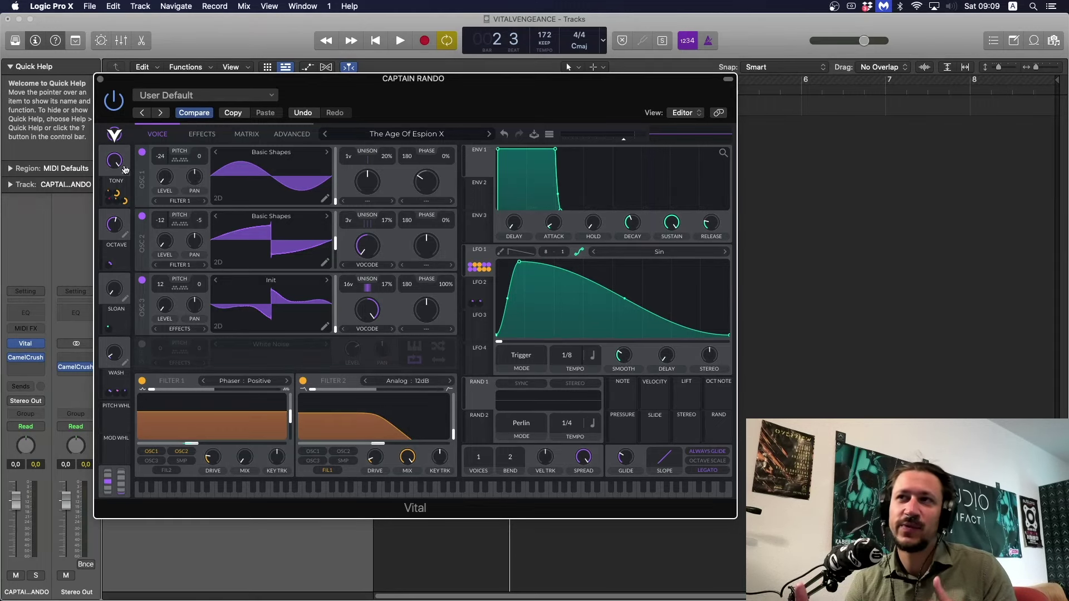
left_click_drag(120, 161, 120, 247)
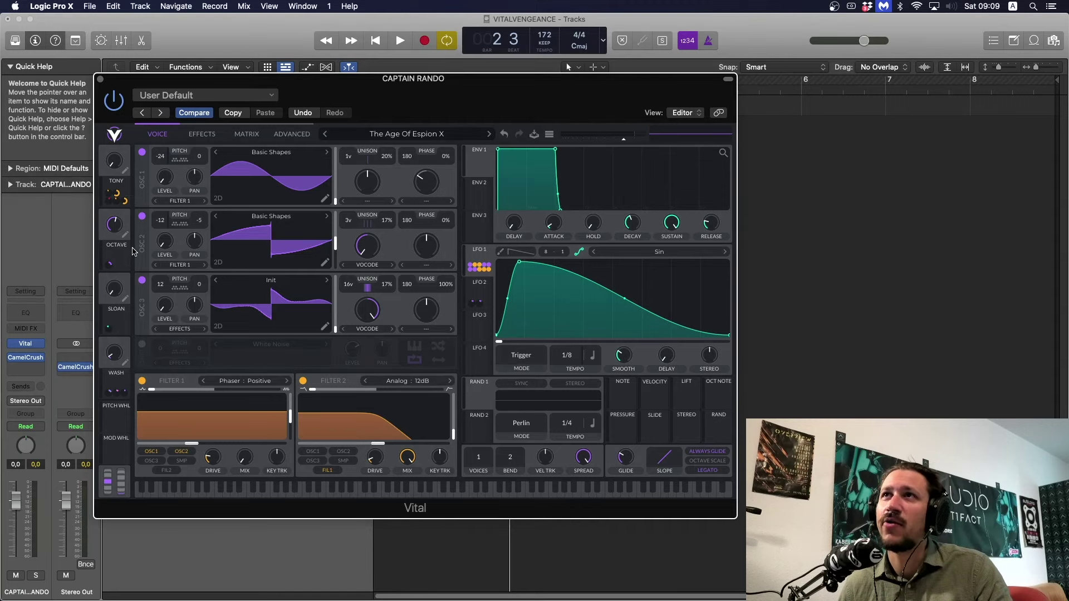
mouse_move(123, 198)
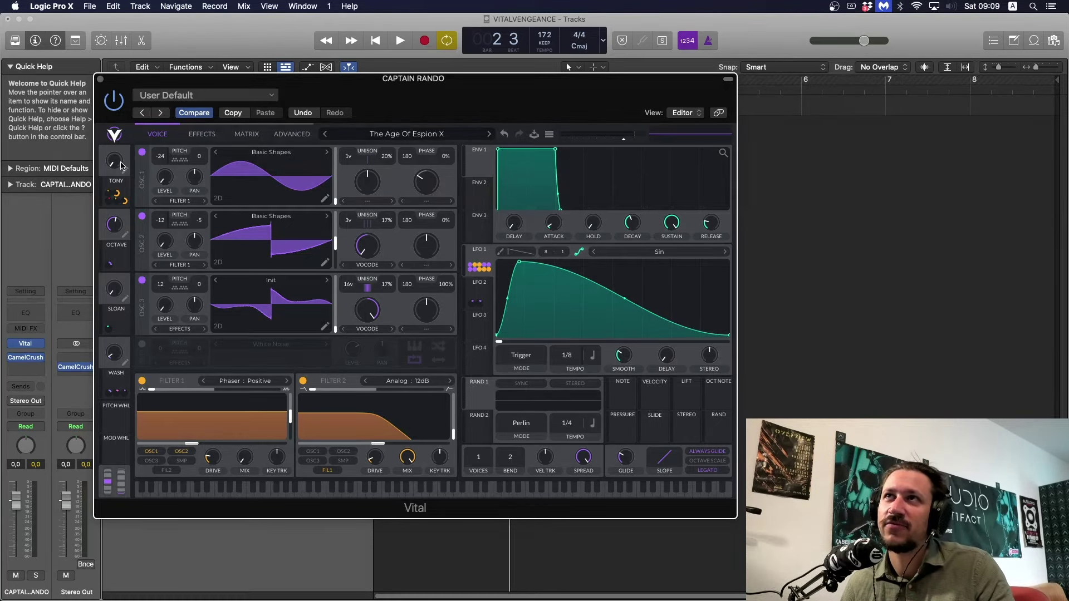
With Distortion in view on the effects page, set the TONY macro to about 0.39 while listening.
key("space")
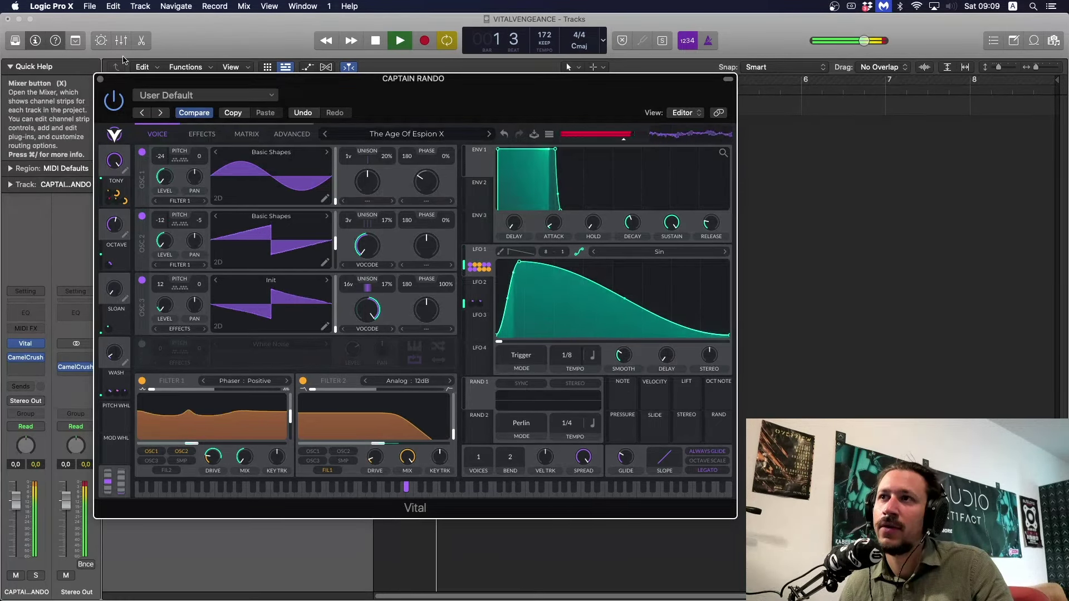
key("space")
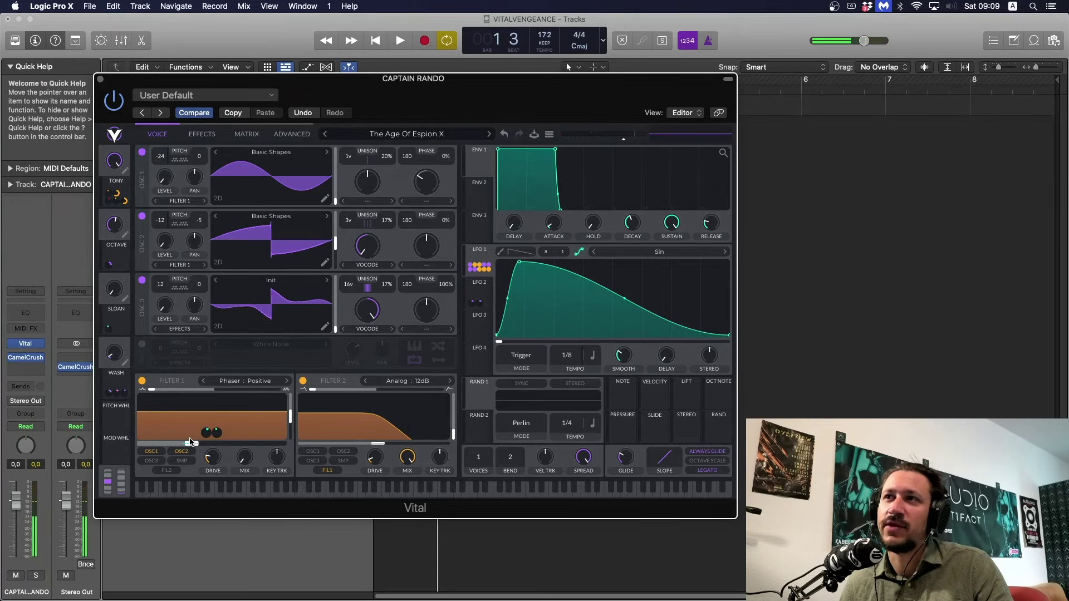
left_click(202, 134)
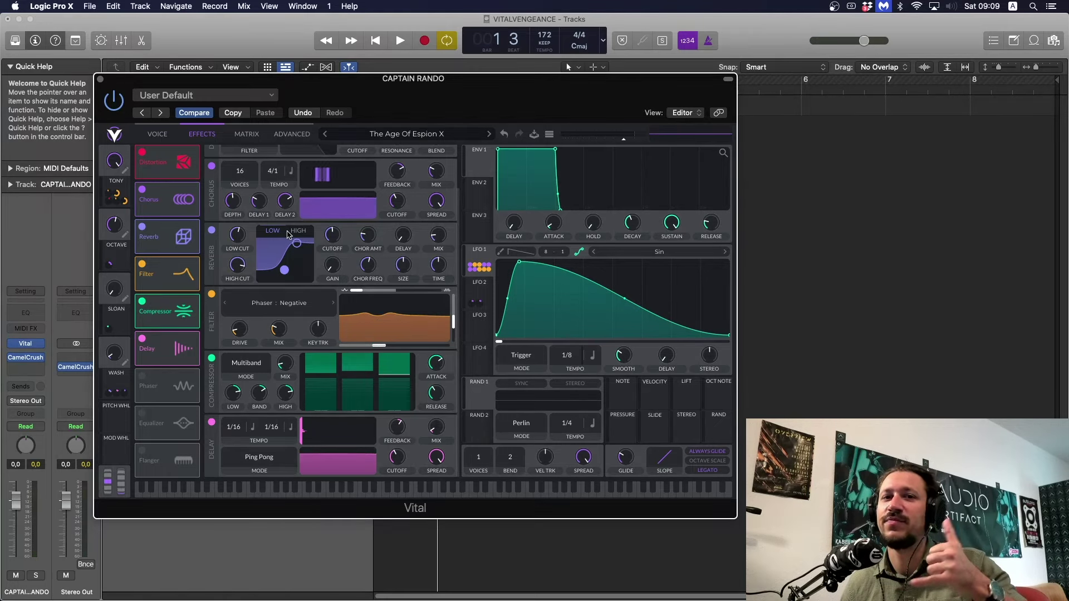
scroll(365, 167, "up", 3)
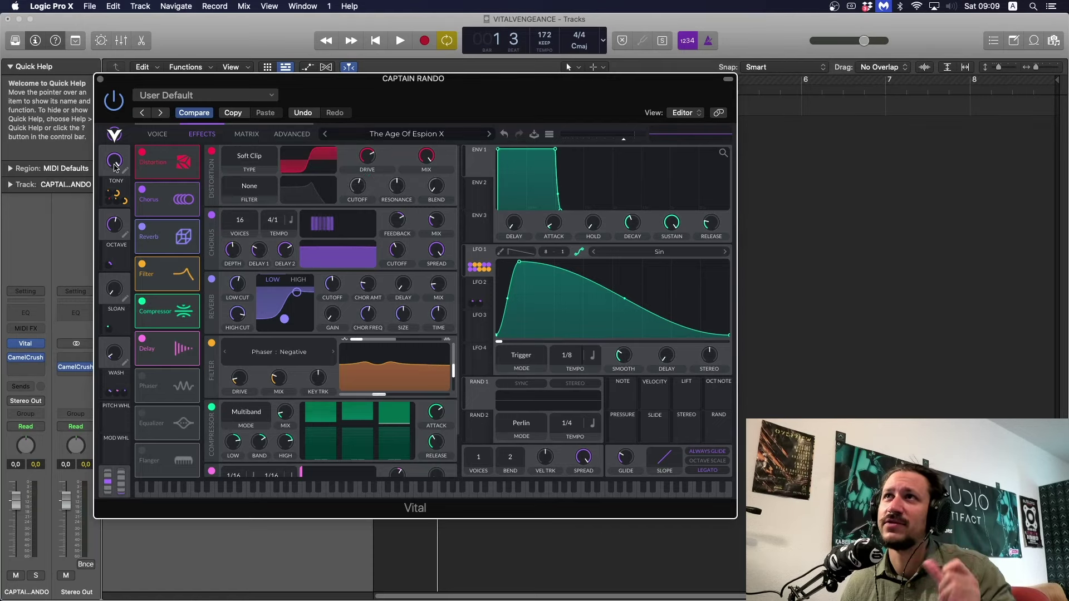
mouse_move(115, 167)
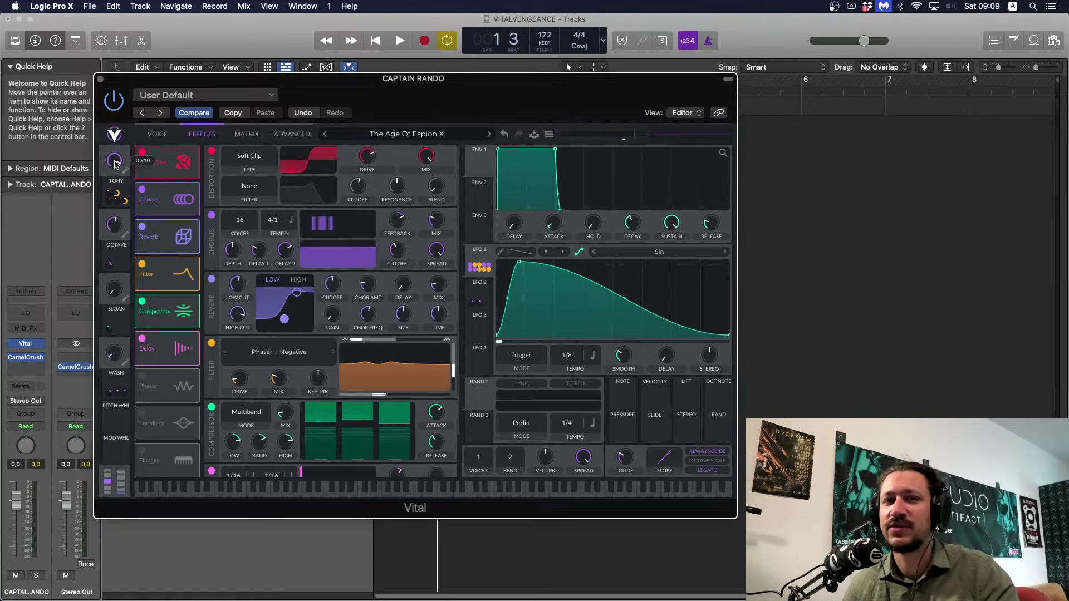
key("space")
left_click_drag(115, 150, 113, 193)
key("space")
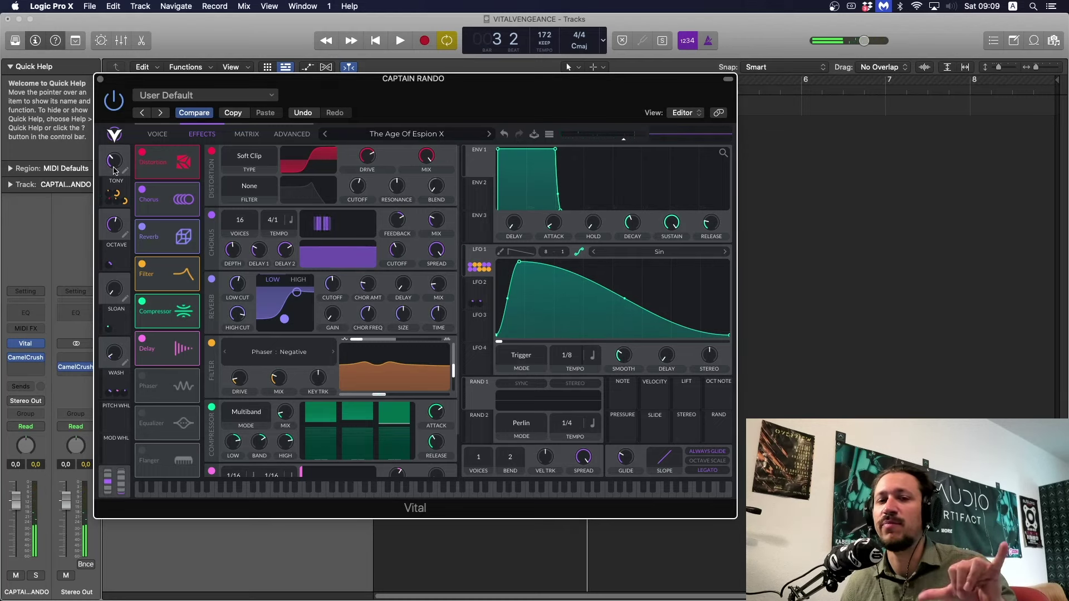
mouse_move(117, 164)
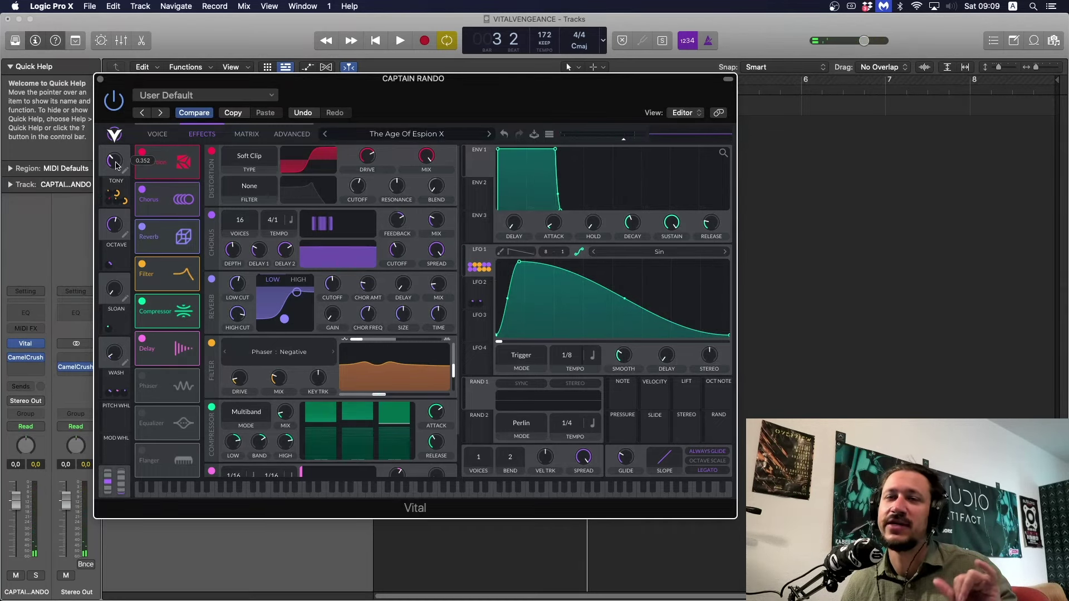
key("space")
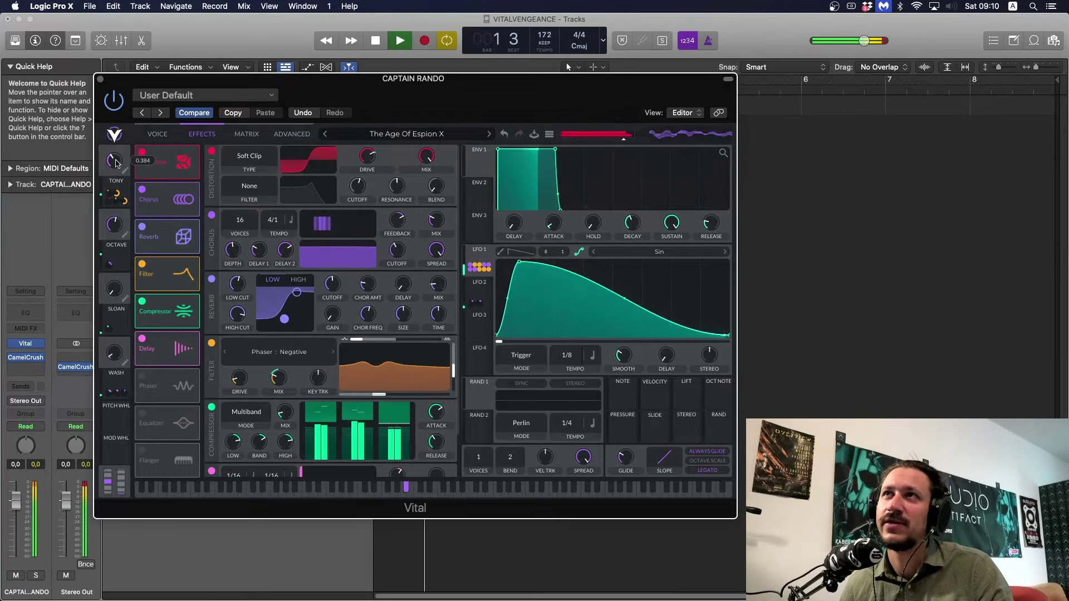
key("space")
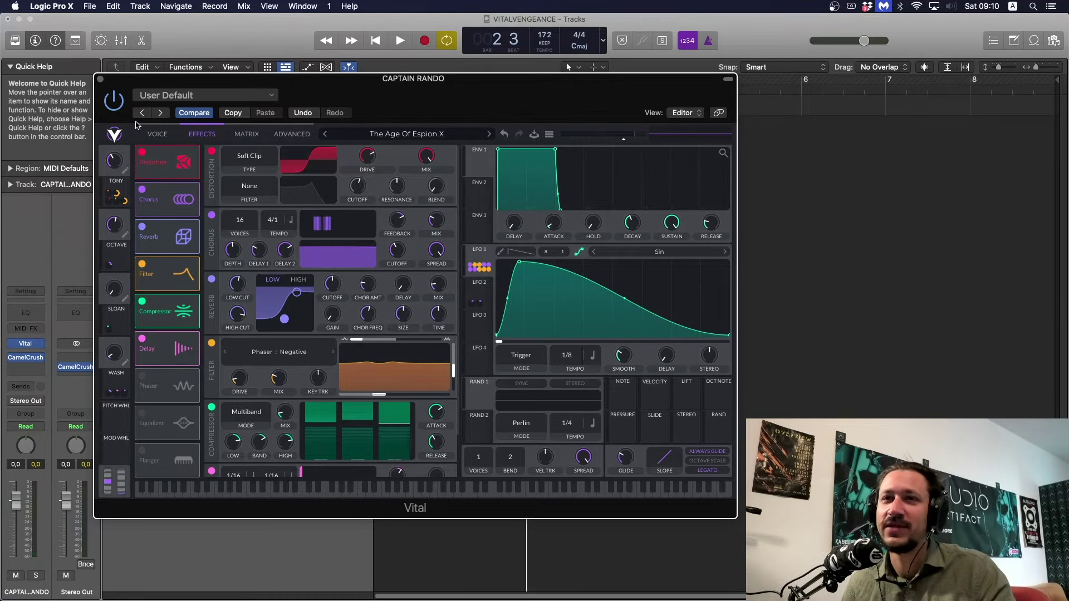
Close Vital so the CAPTAIN RANDO track and its MIDI region show in Logic Pro X.
left_click(101, 81)
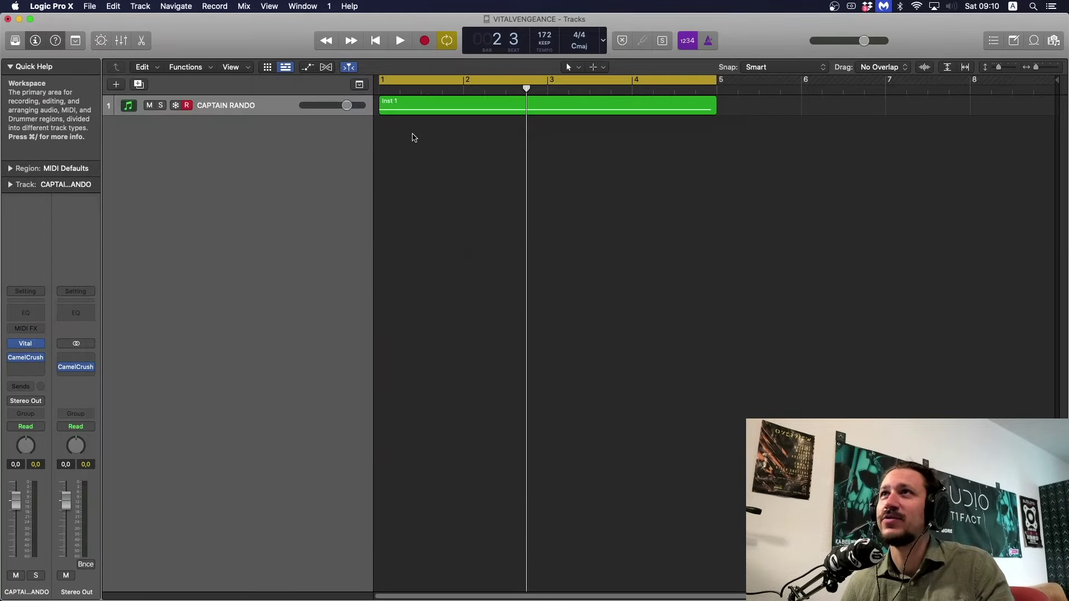